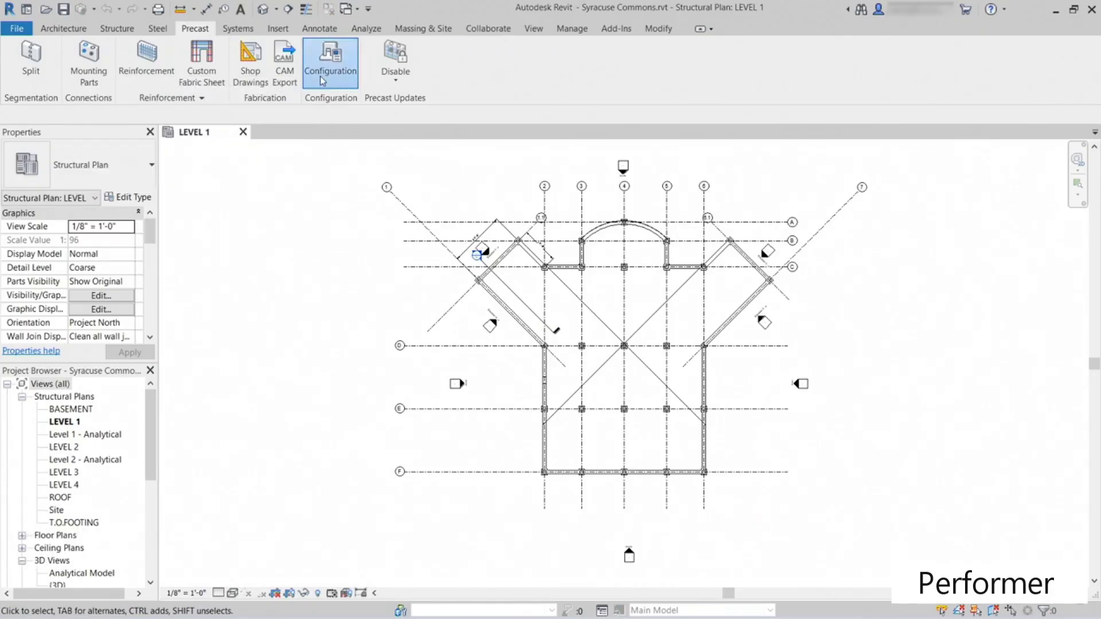
Step: Open the precast configuration and set the solid wall lifter to Solid Wall - Lifter with type 6000-1.3-0240
click(321, 81)
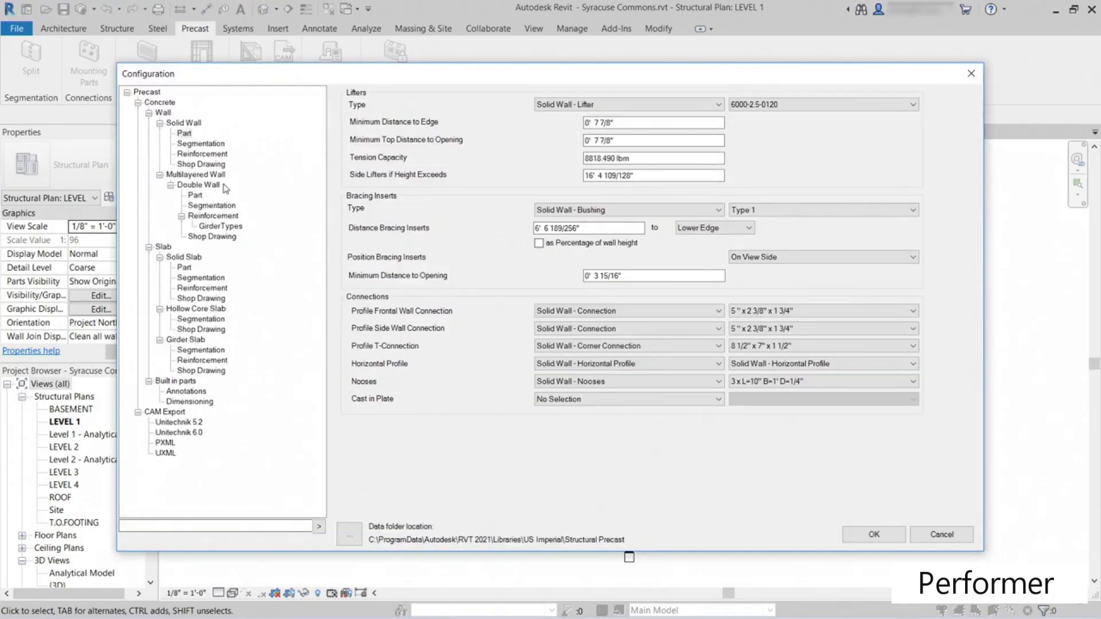
click(184, 134)
click(643, 104)
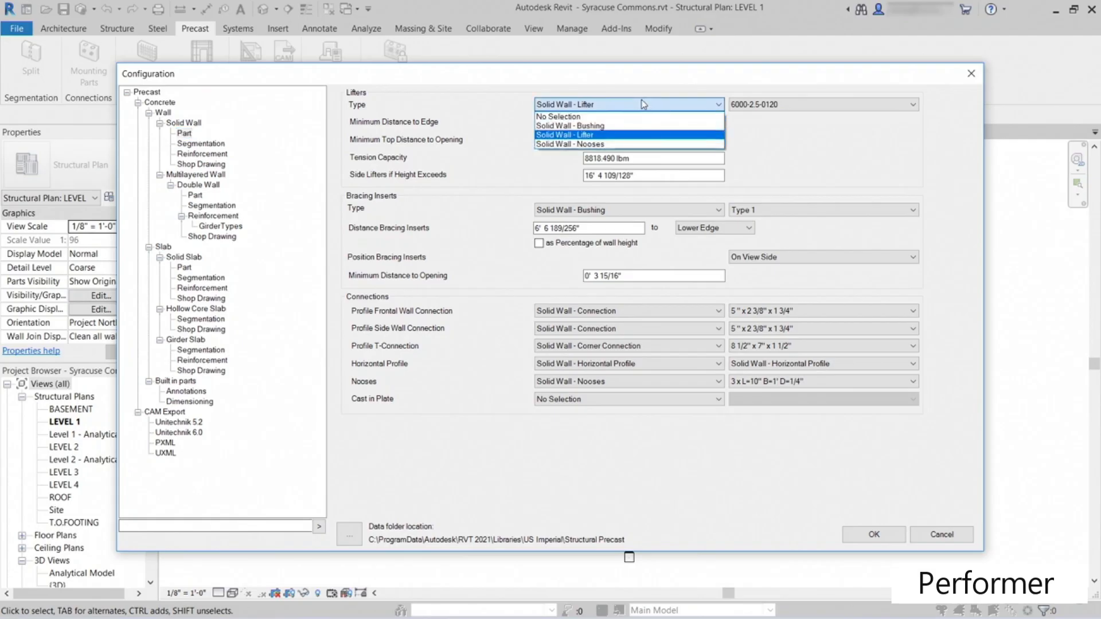
click(594, 135)
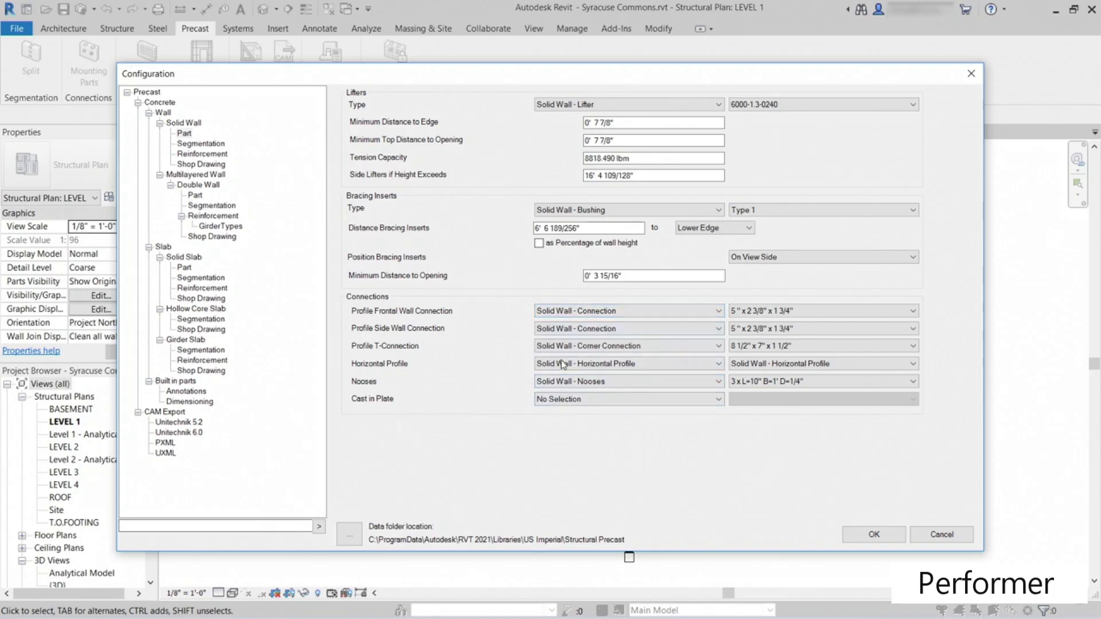
Step: Open the solid wall's Rebar Two Layers area reinforcement for editing and check its first layer's reinforcement, position and cover offset options
click(201, 144)
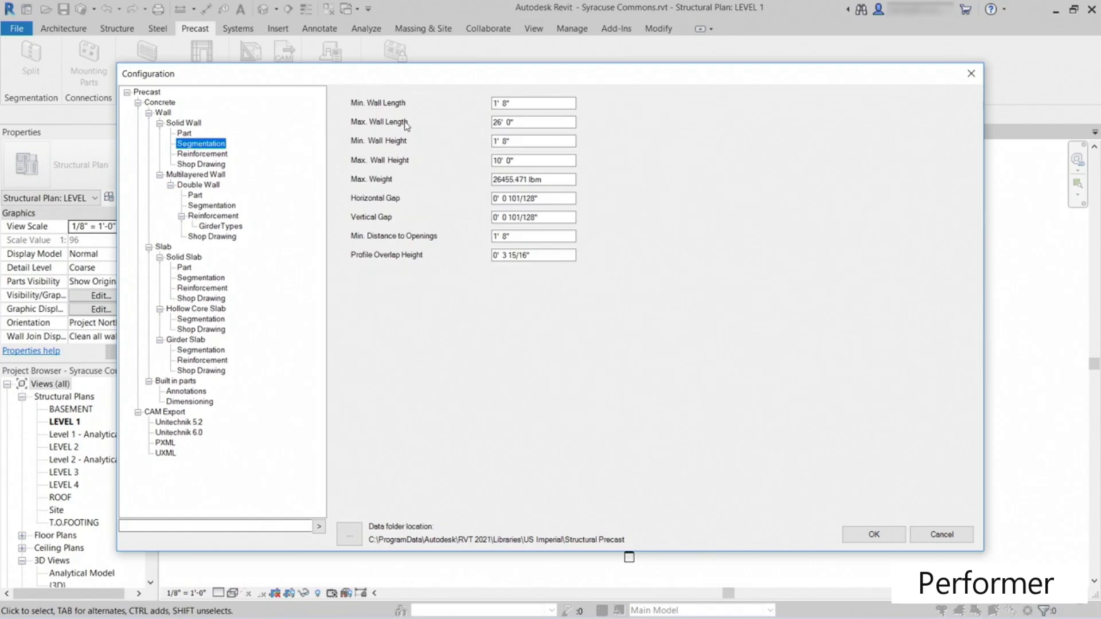
click(206, 154)
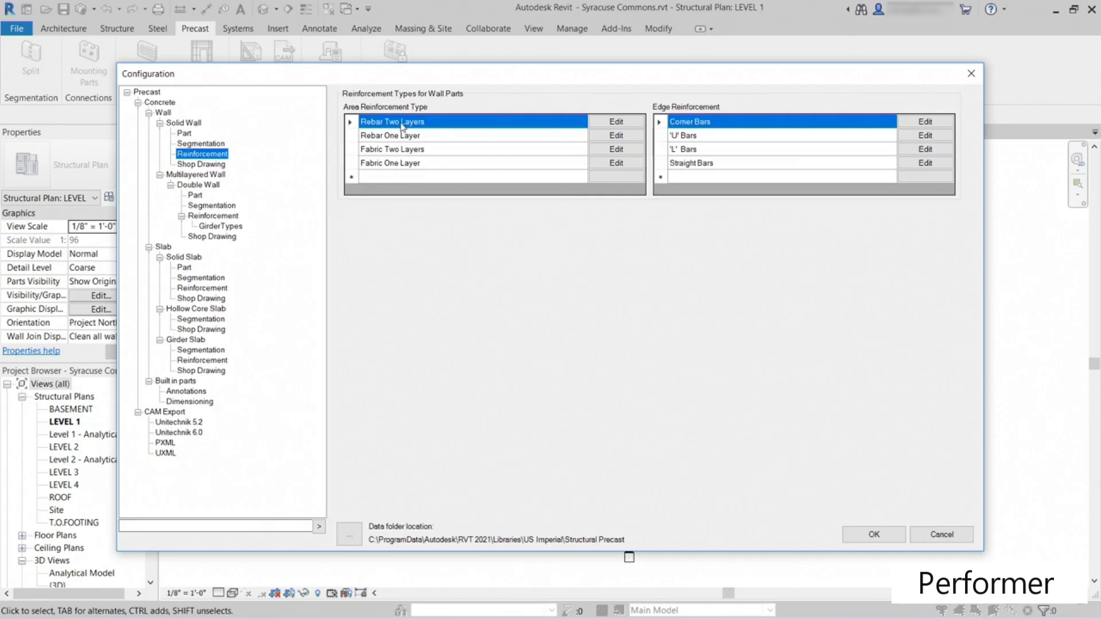
click(618, 122)
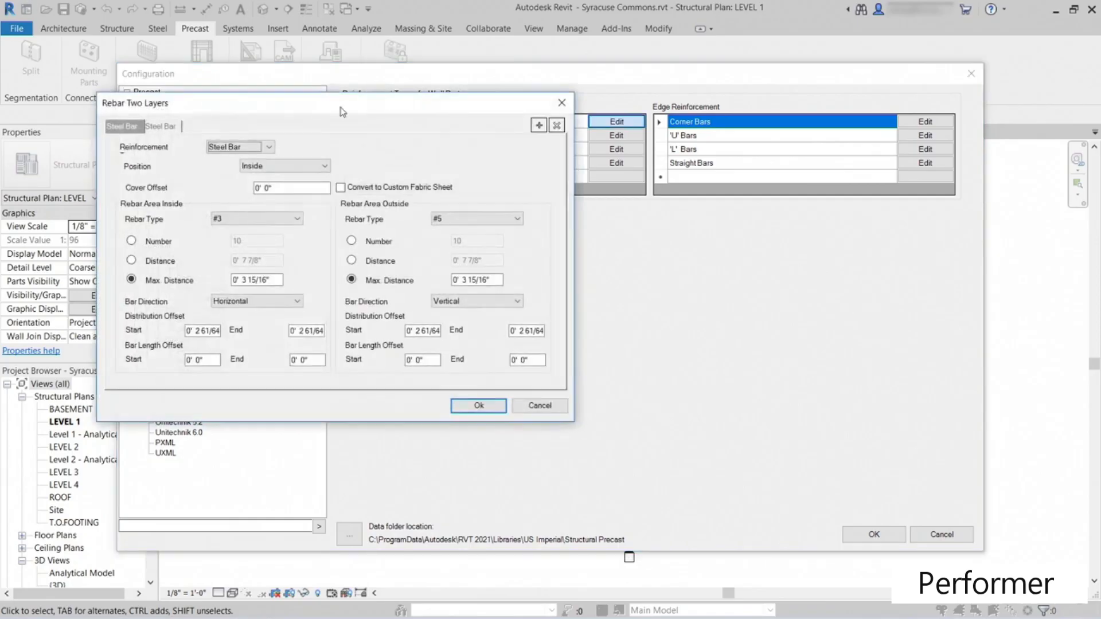
drag(343, 111, 489, 93)
click(394, 128)
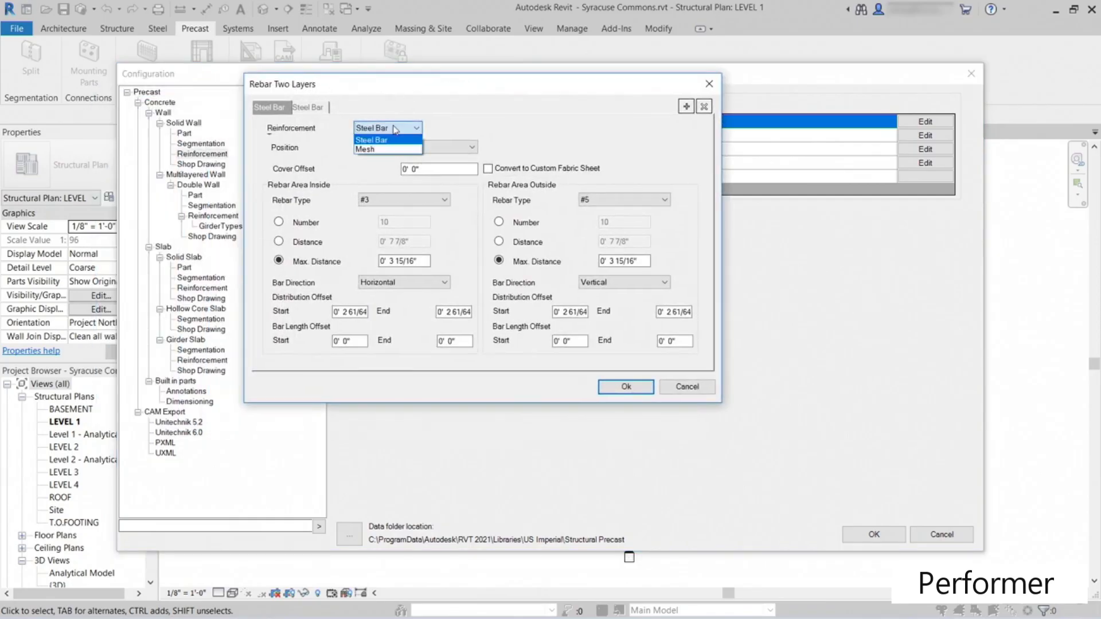
click(393, 129)
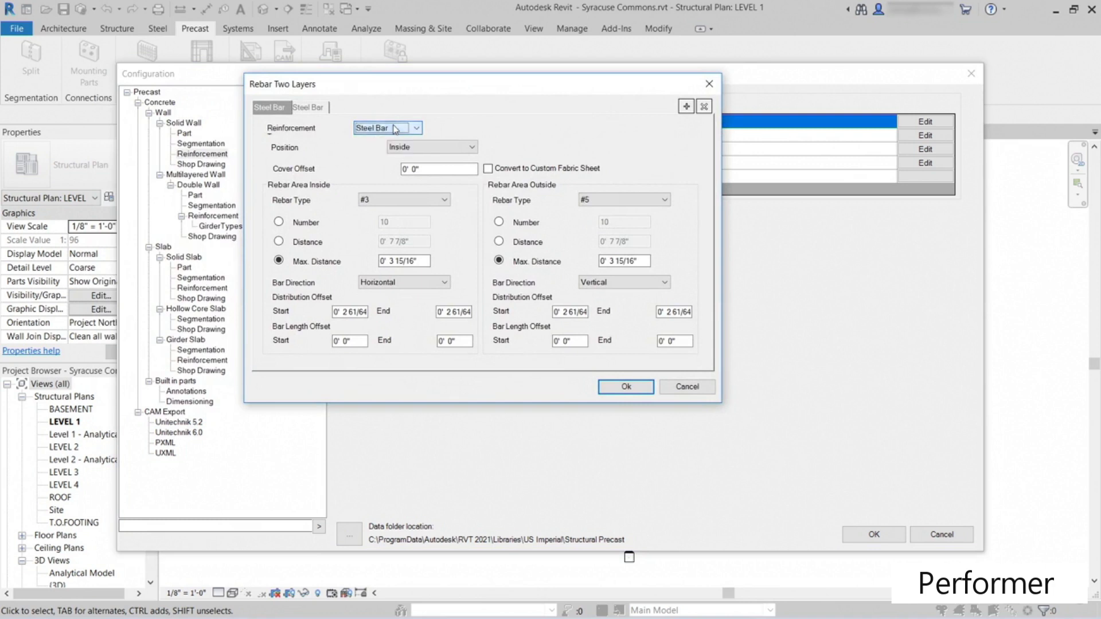
click(418, 148)
click(418, 148)
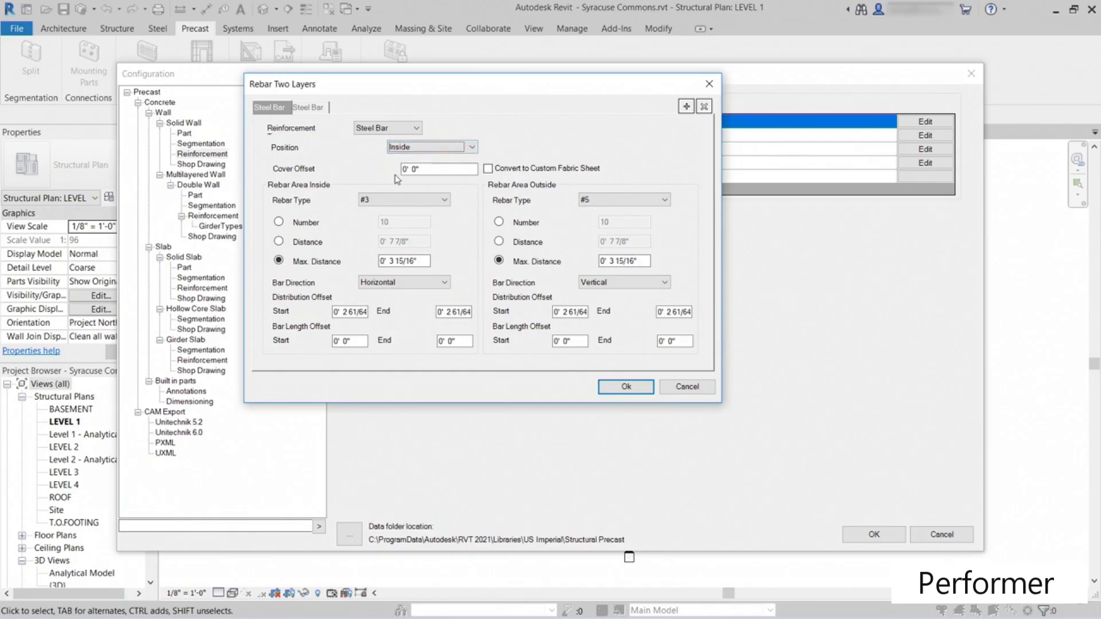
click(428, 171)
Step: Set the rebar type of both the inside and outside rebar areas to #4 for the Inside position layer
click(392, 202)
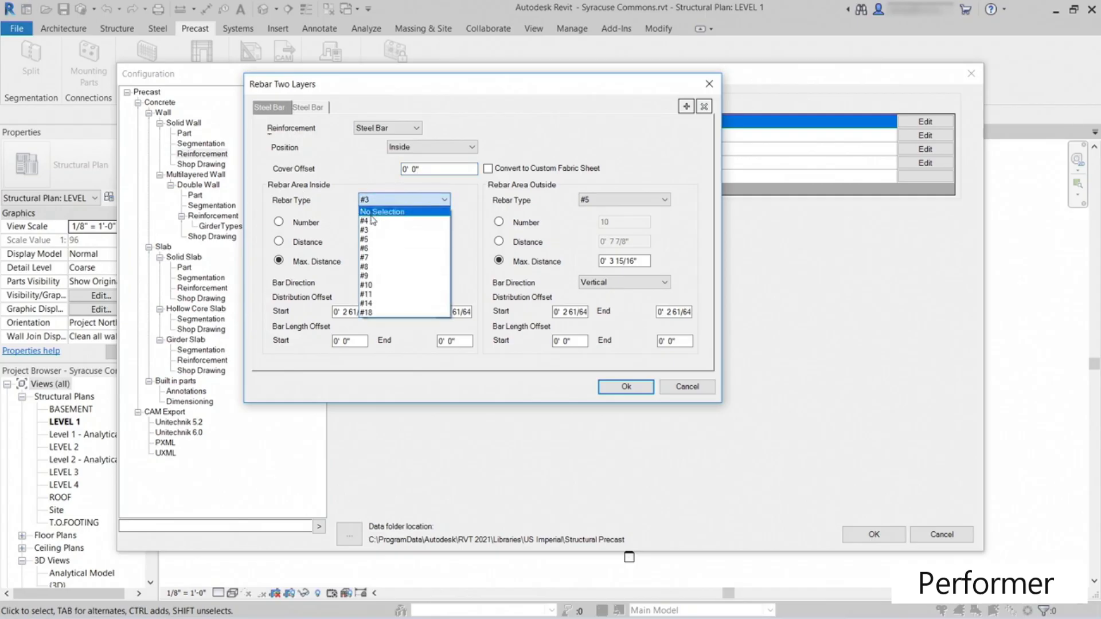
click(369, 221)
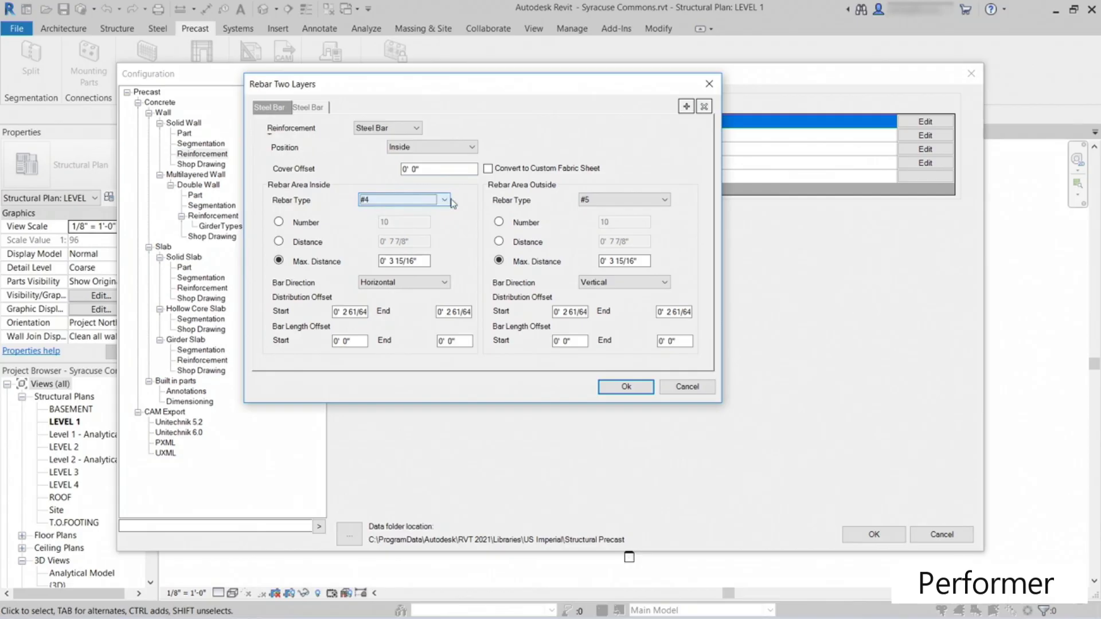
click(616, 201)
click(613, 221)
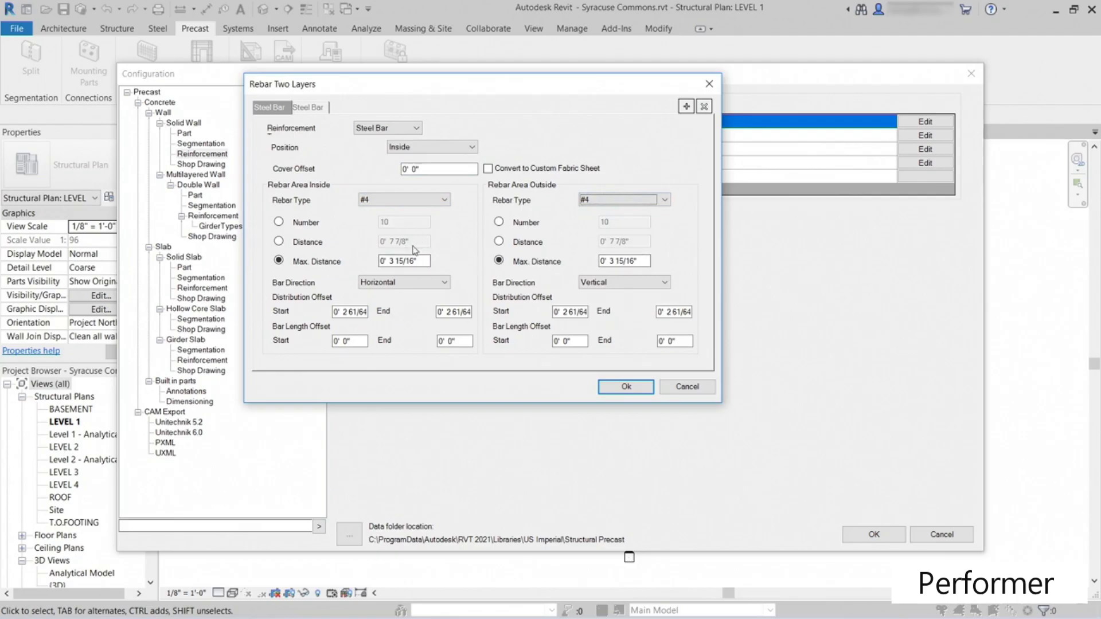
Step: Set the rebar type of both rebar areas to #4 for the second steel bar layer, positioned Outside
click(312, 108)
click(271, 107)
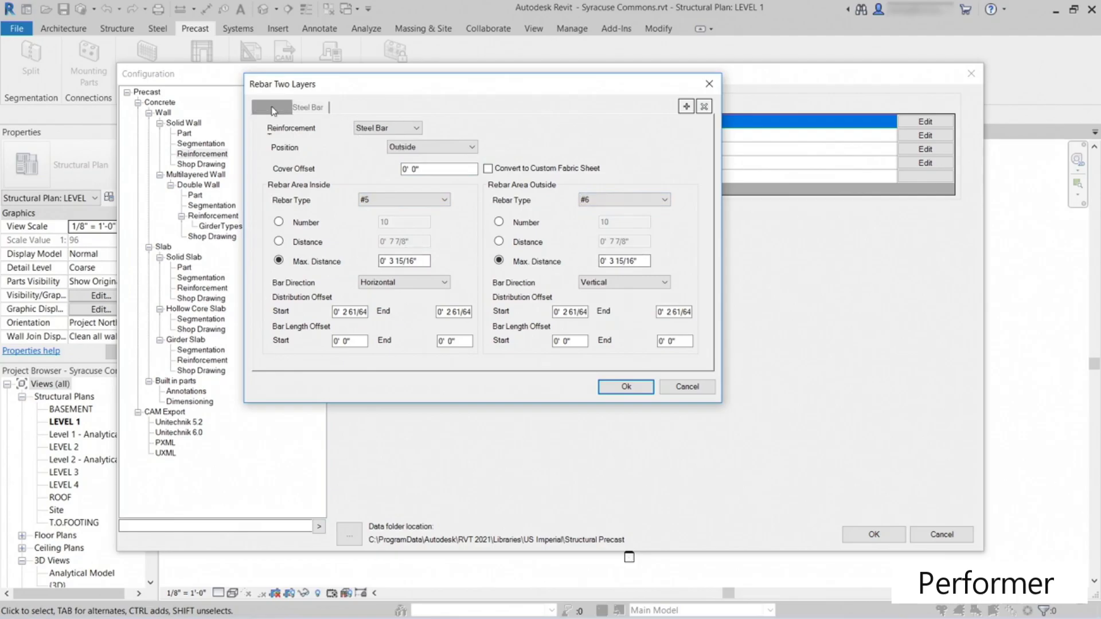
click(315, 109)
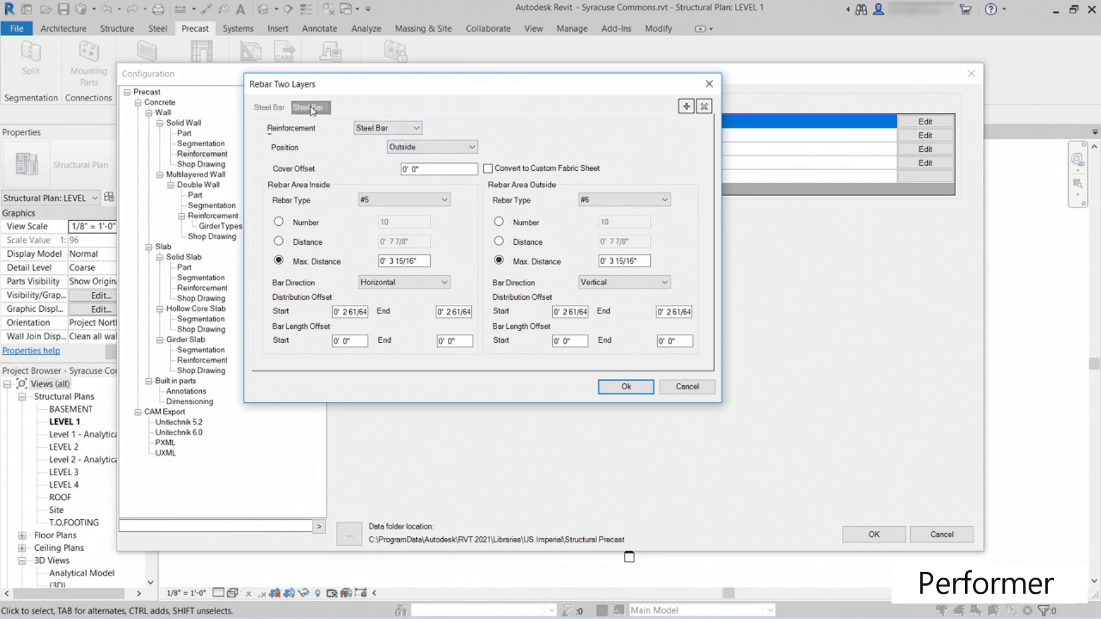
click(386, 201)
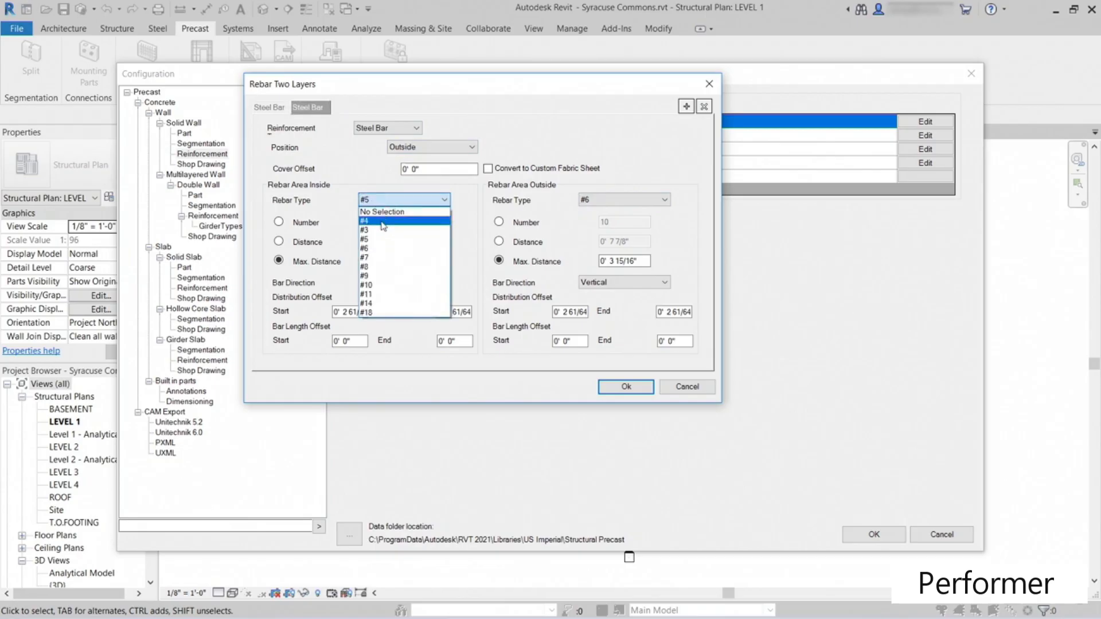
click(383, 221)
click(606, 202)
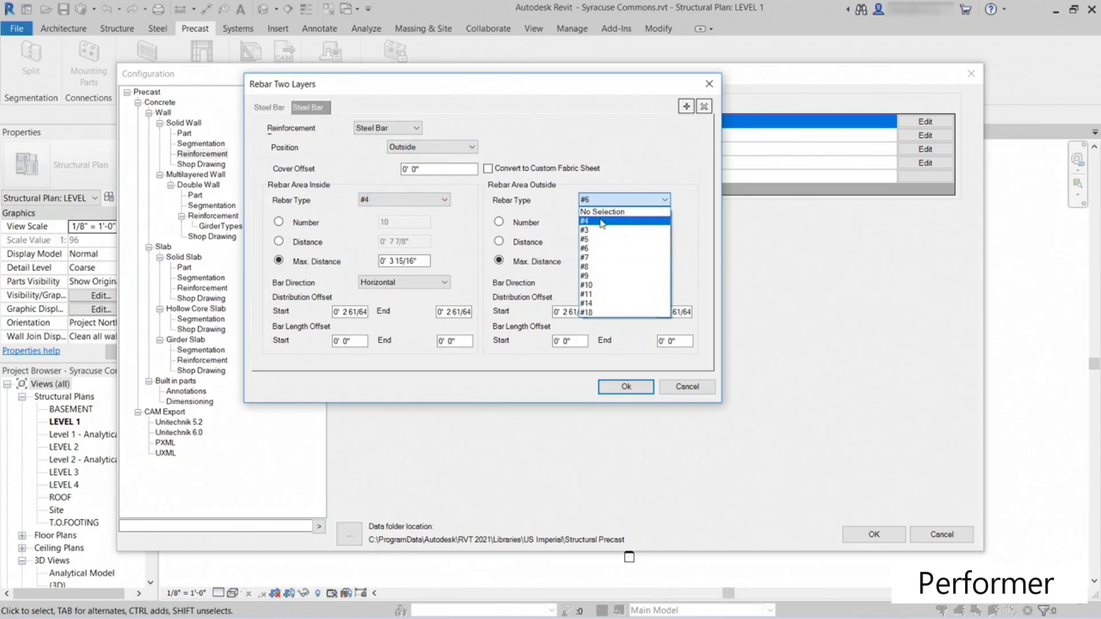
click(599, 221)
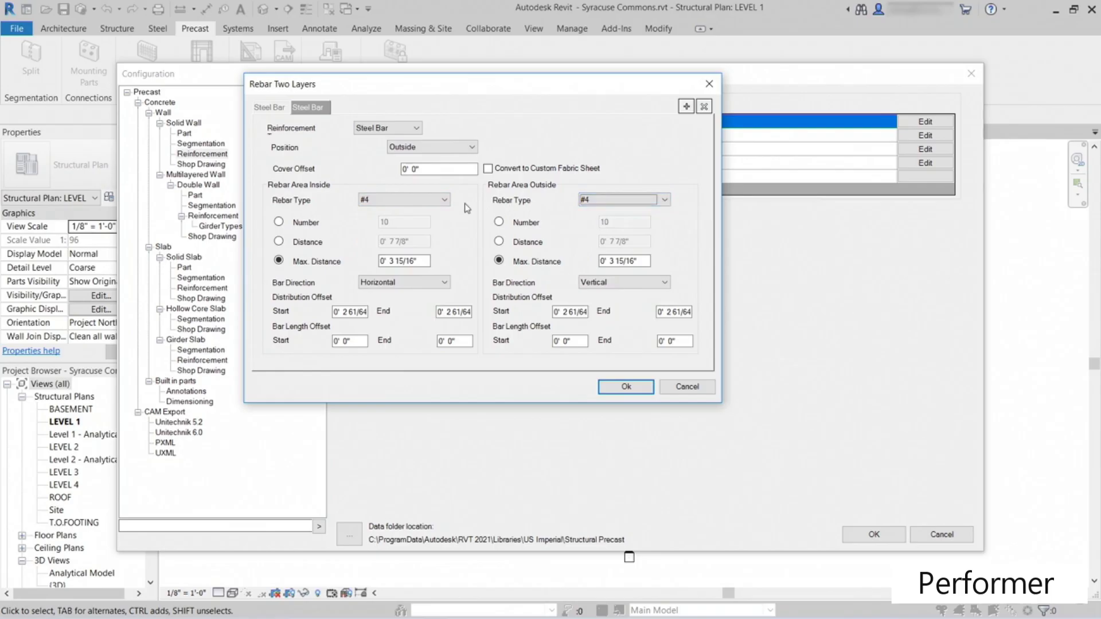
Step: Check the position setting of both steel bar layers and accept the Rebar Two Layers settings
click(459, 147)
click(427, 154)
click(274, 110)
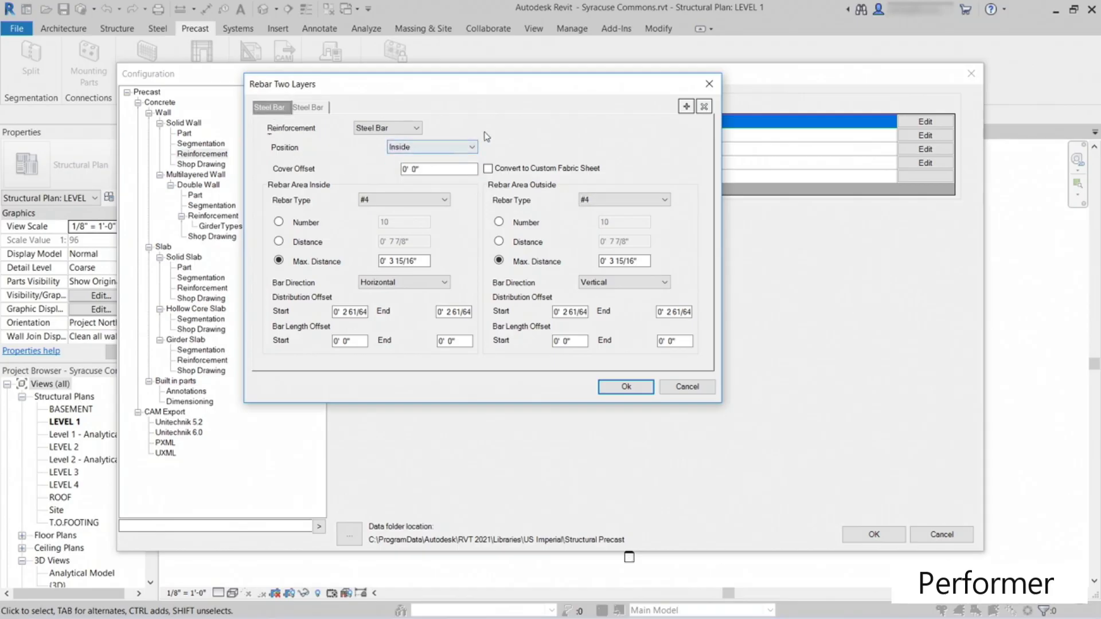
click(631, 387)
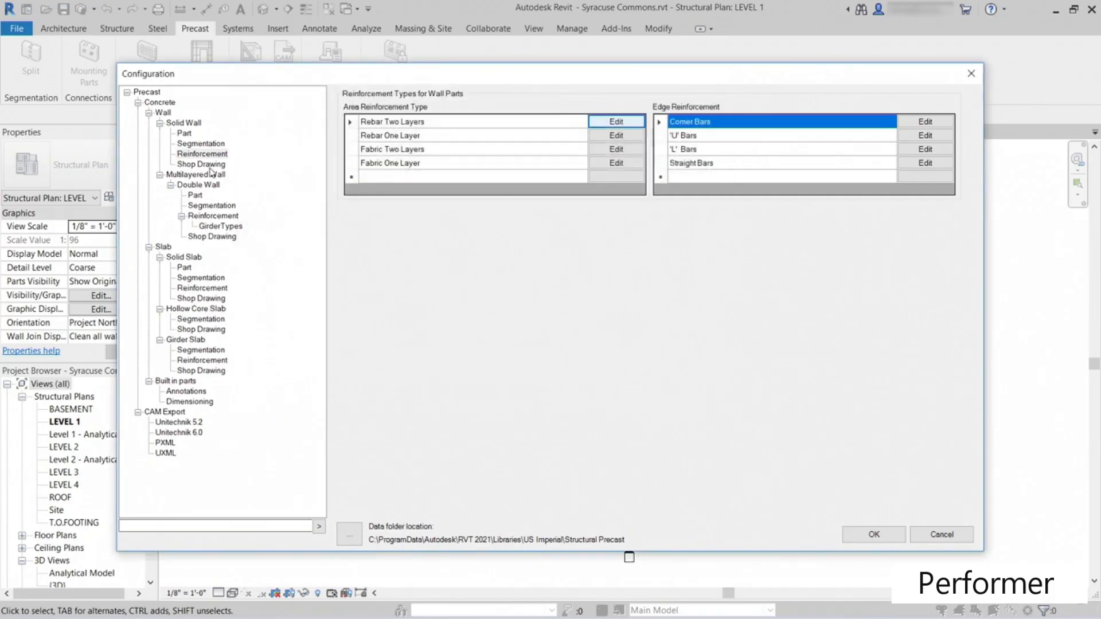
Step: Check the solid wall shop drawing's template and center of gravity options, and set its dimension type to Arrow - 3/32" Arial
click(210, 166)
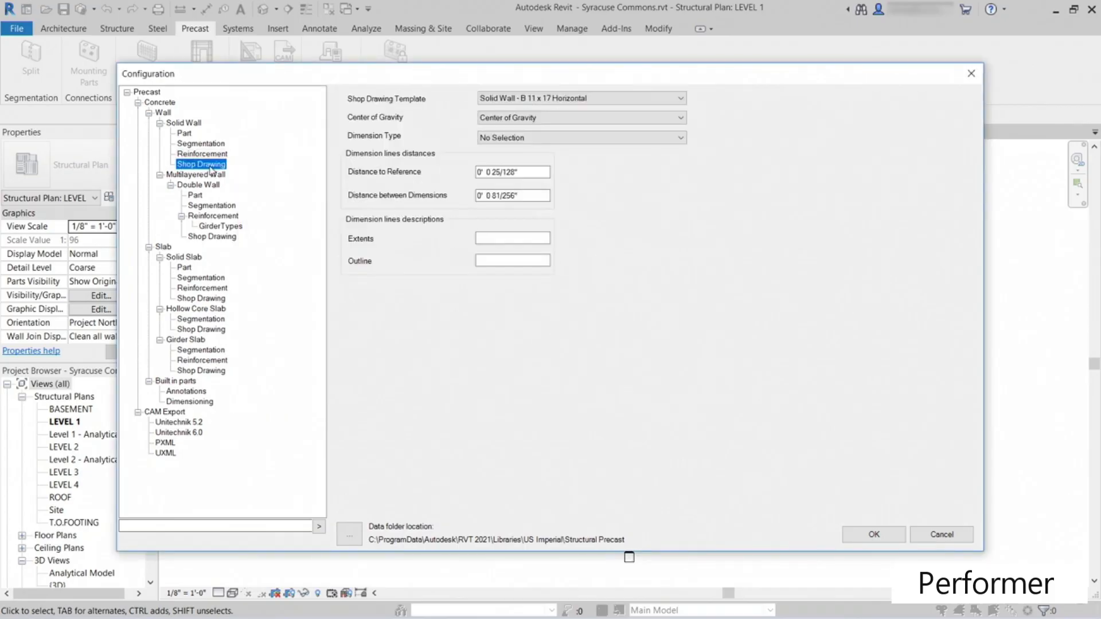
click(545, 98)
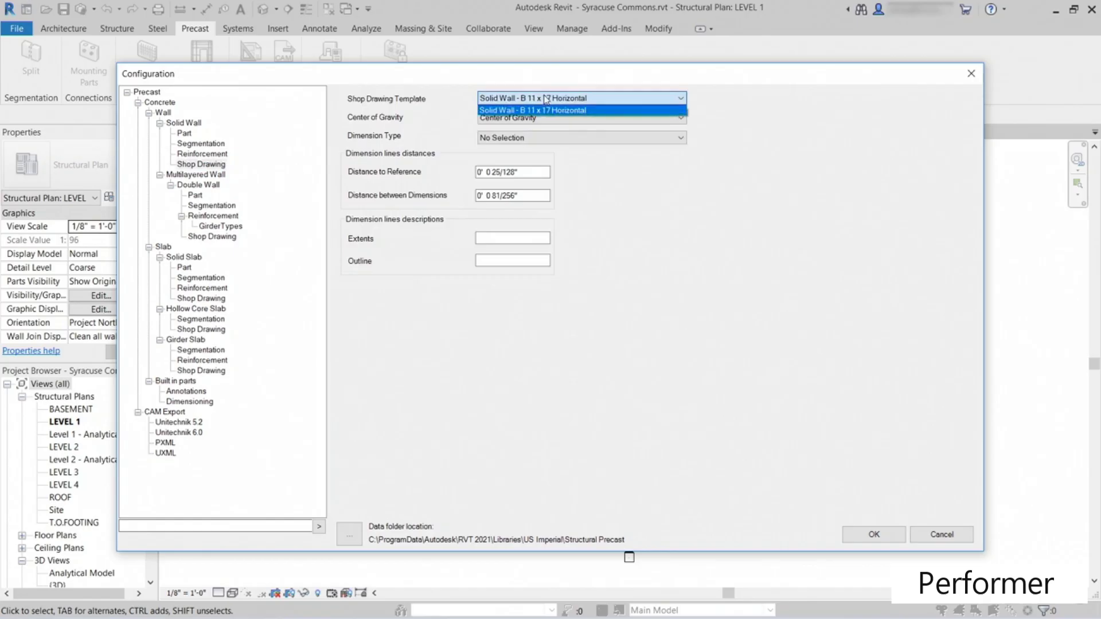
click(546, 99)
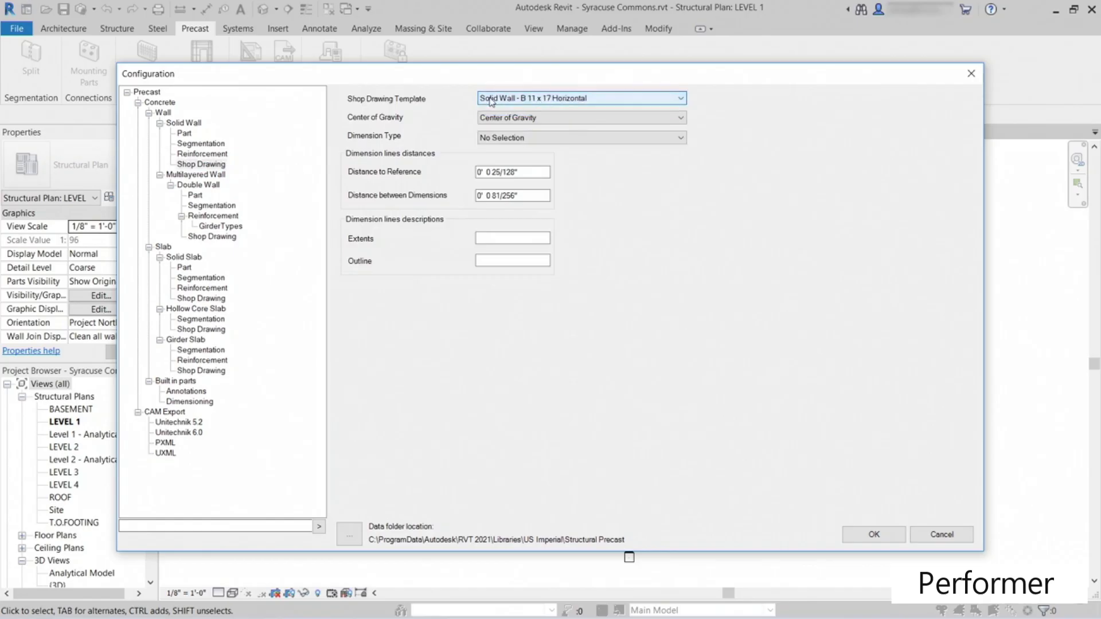
click(546, 119)
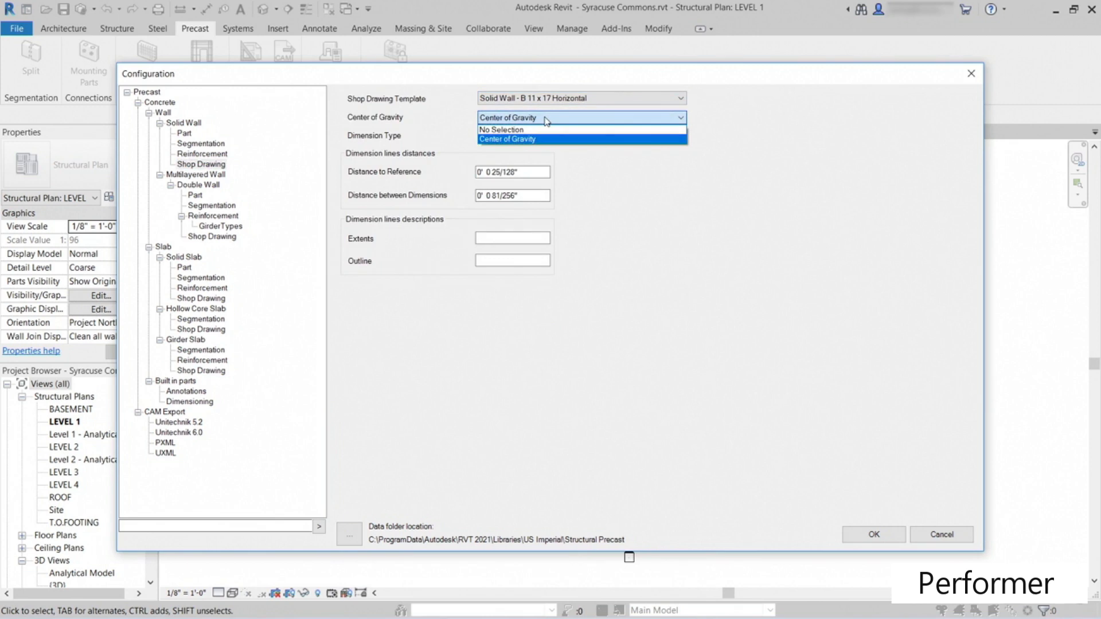
click(546, 119)
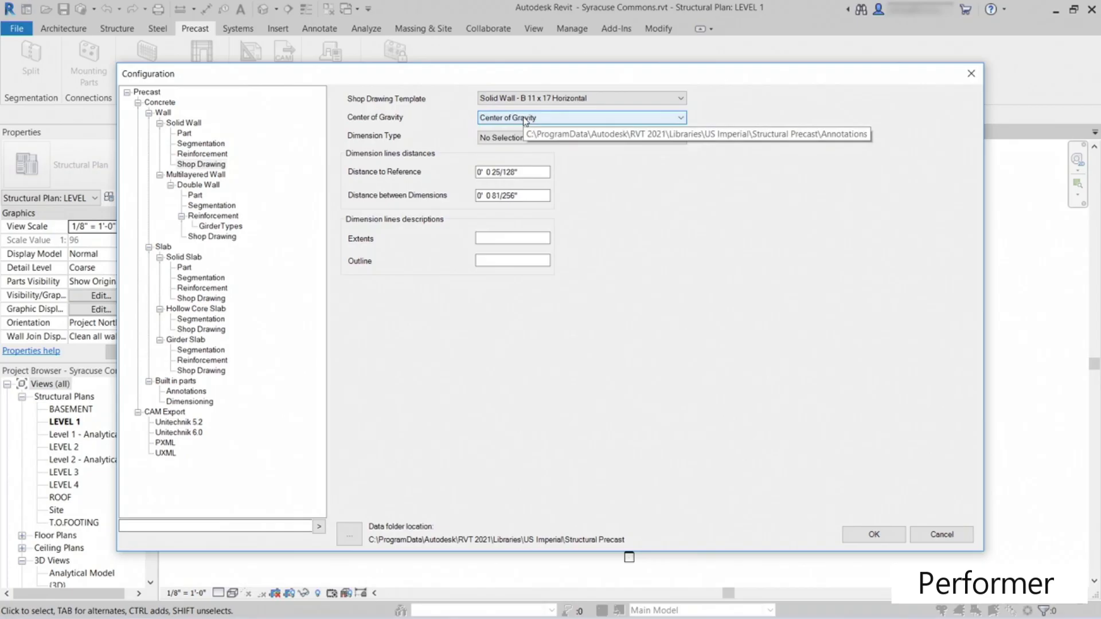
click(570, 140)
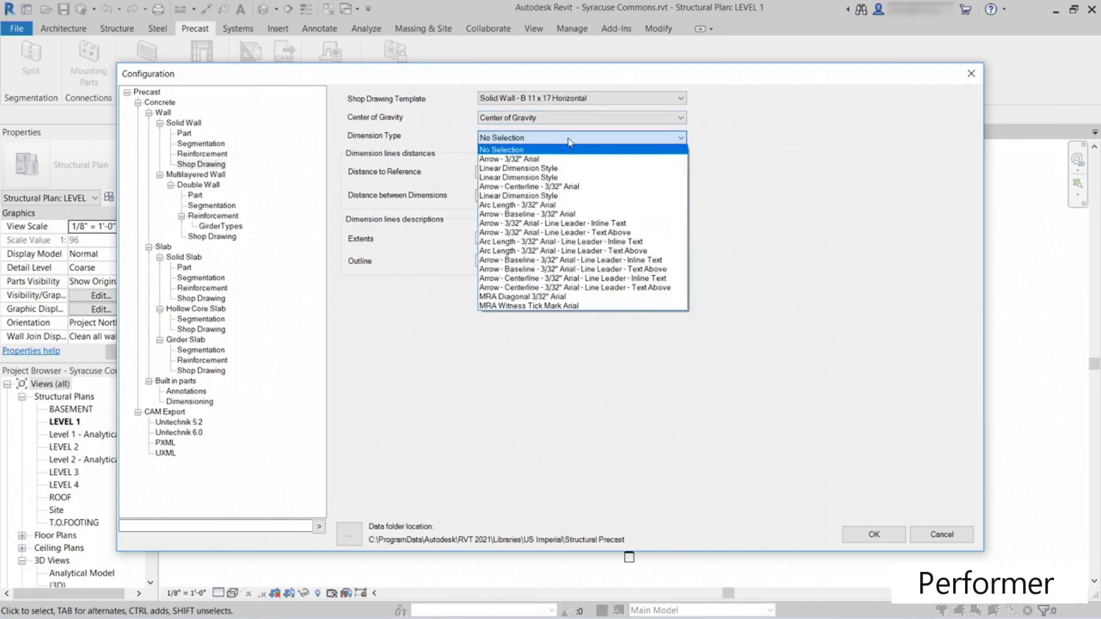
click(540, 159)
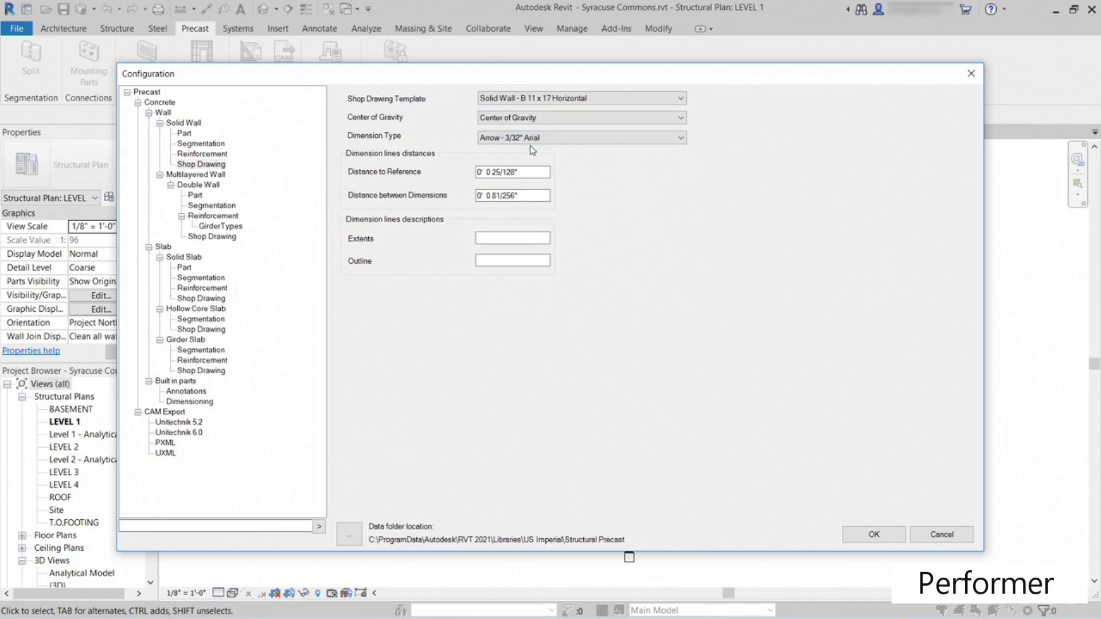
Step: Review the part and segmentation settings for double walls and solid slabs
click(196, 194)
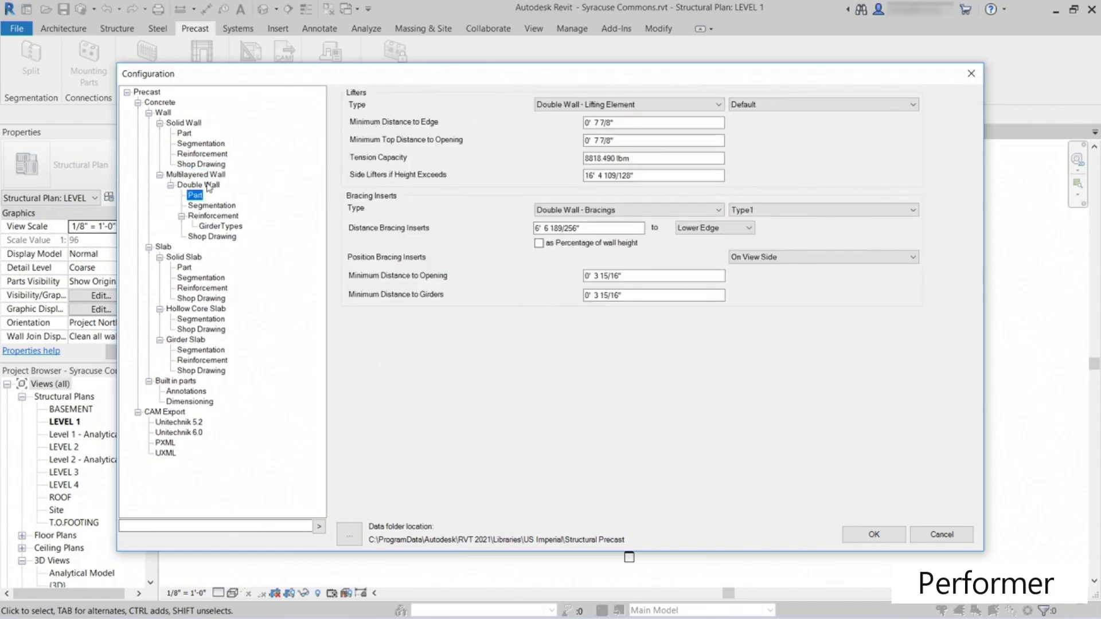
click(212, 206)
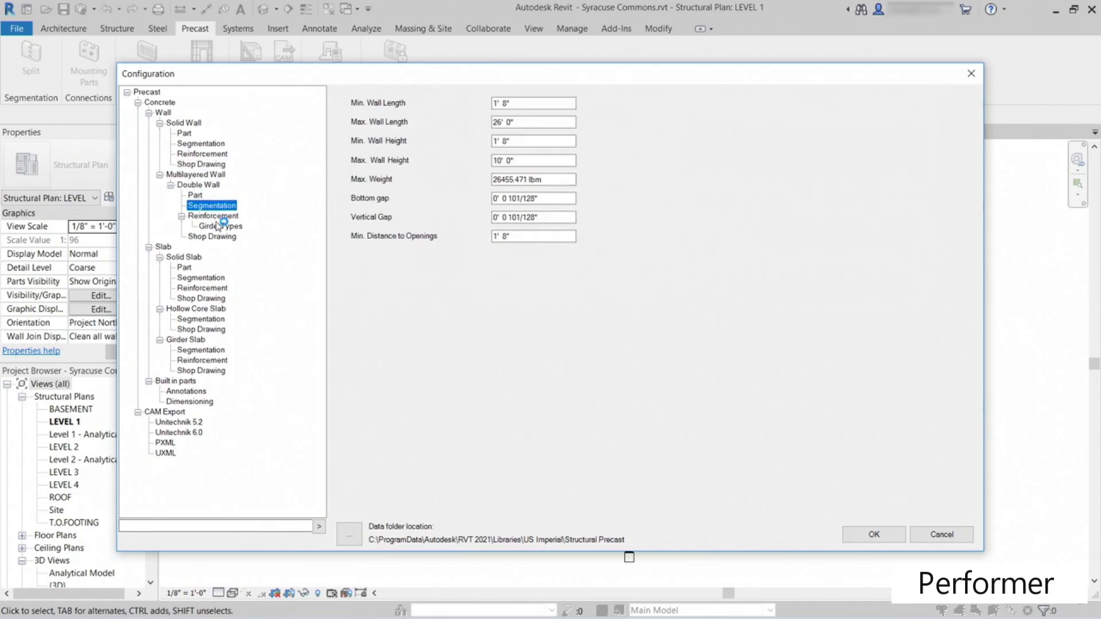
click(185, 267)
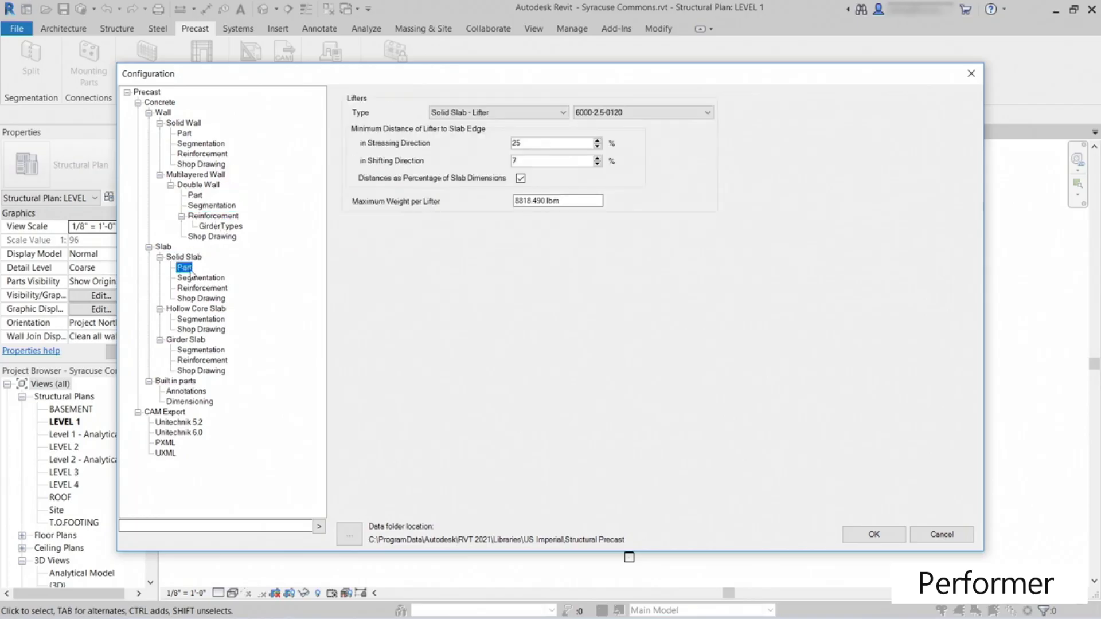
click(207, 278)
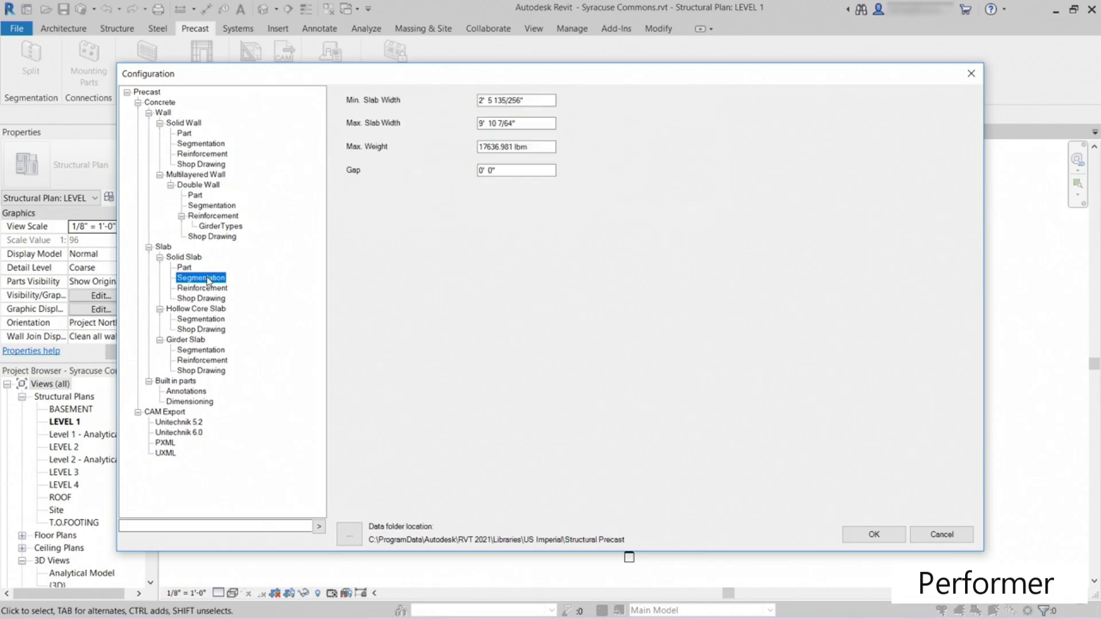
Step: Edit the Solid Slab Rebar Reinforcement type, setting the Top layer's inside and outside rebar types to #4
click(216, 289)
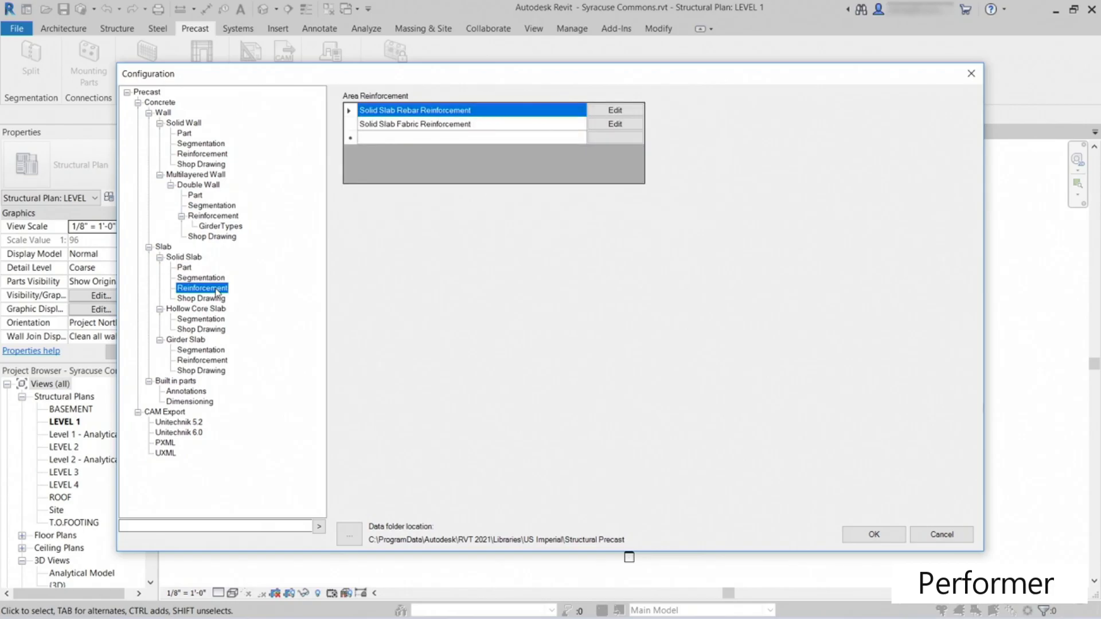
click(614, 110)
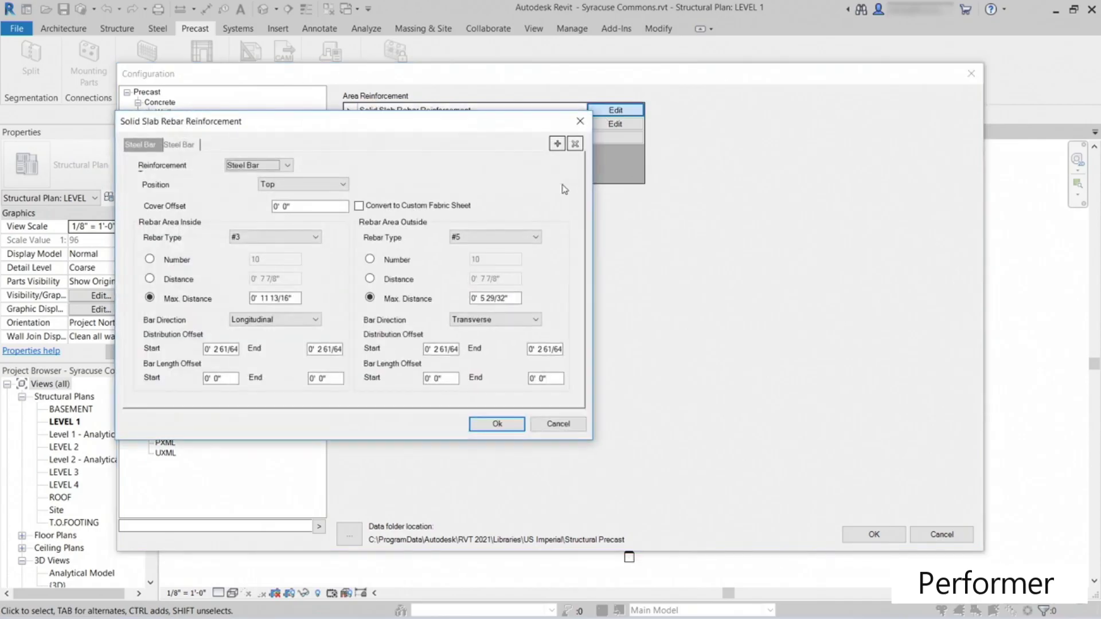
click(273, 238)
click(259, 258)
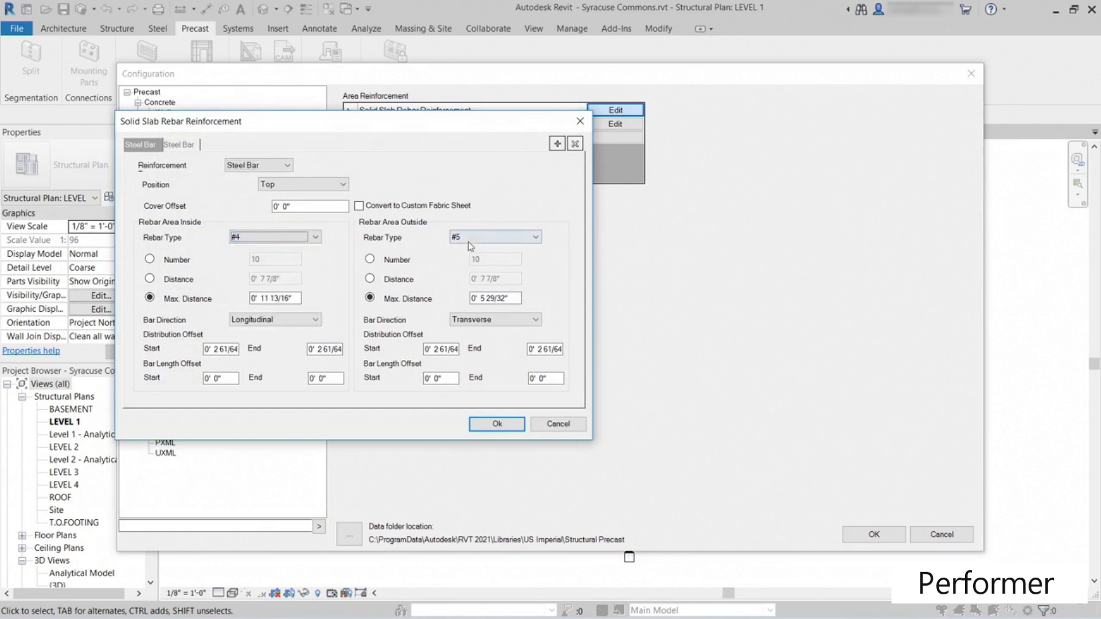
click(494, 237)
click(466, 259)
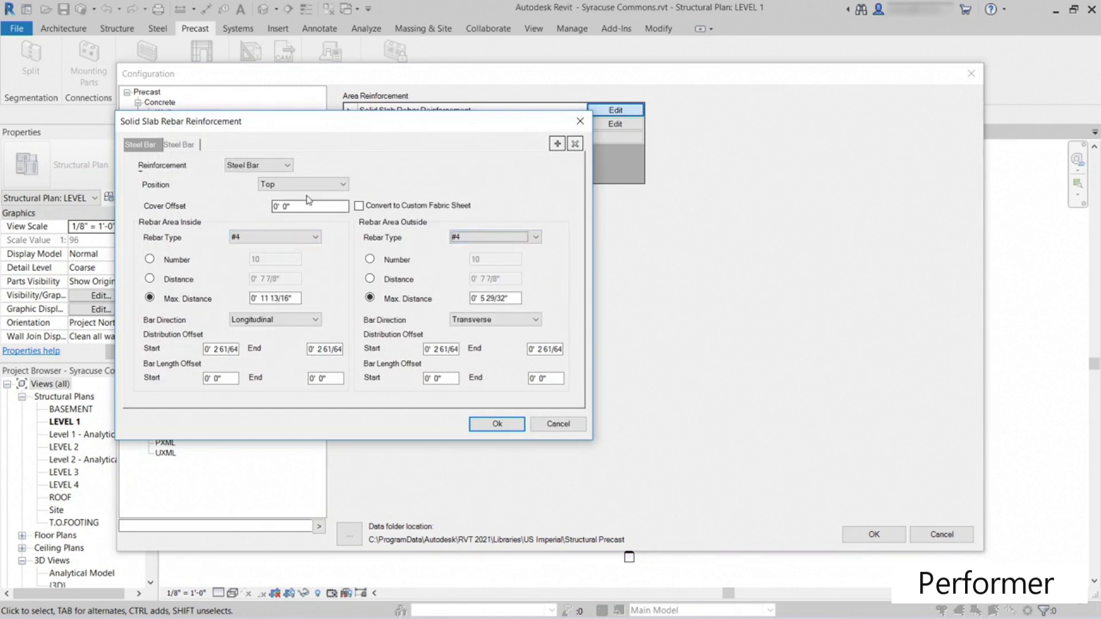
Step: Set the Bottom steel bar layer's inside and outside rebar types to #4 and accept the Solid Slab Rebar Reinforcement settings
click(180, 145)
click(264, 244)
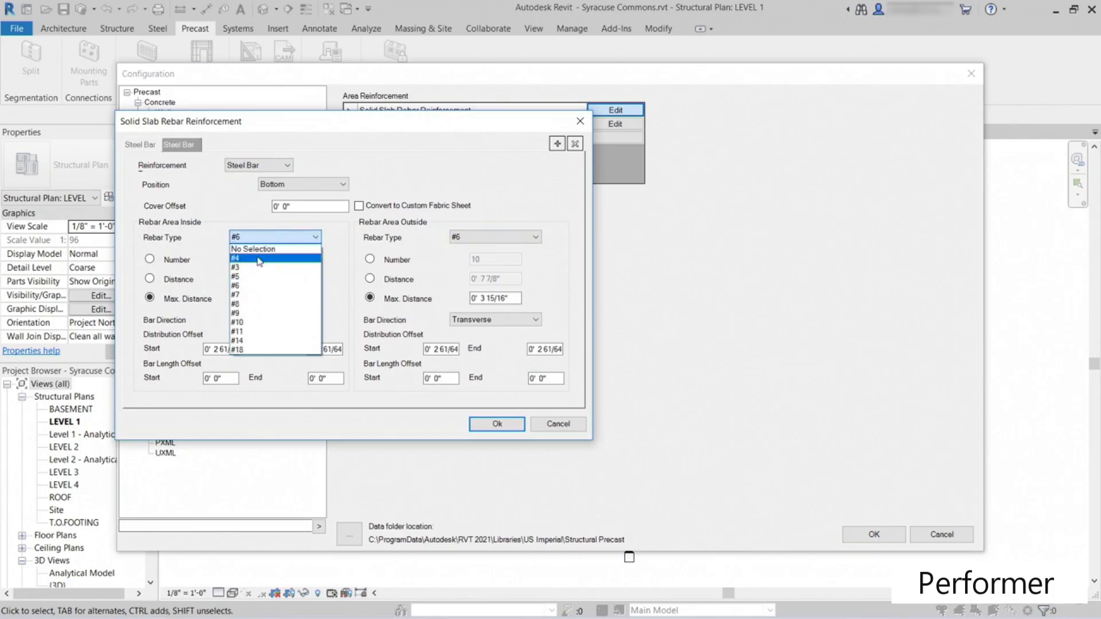
click(259, 255)
click(503, 241)
click(482, 251)
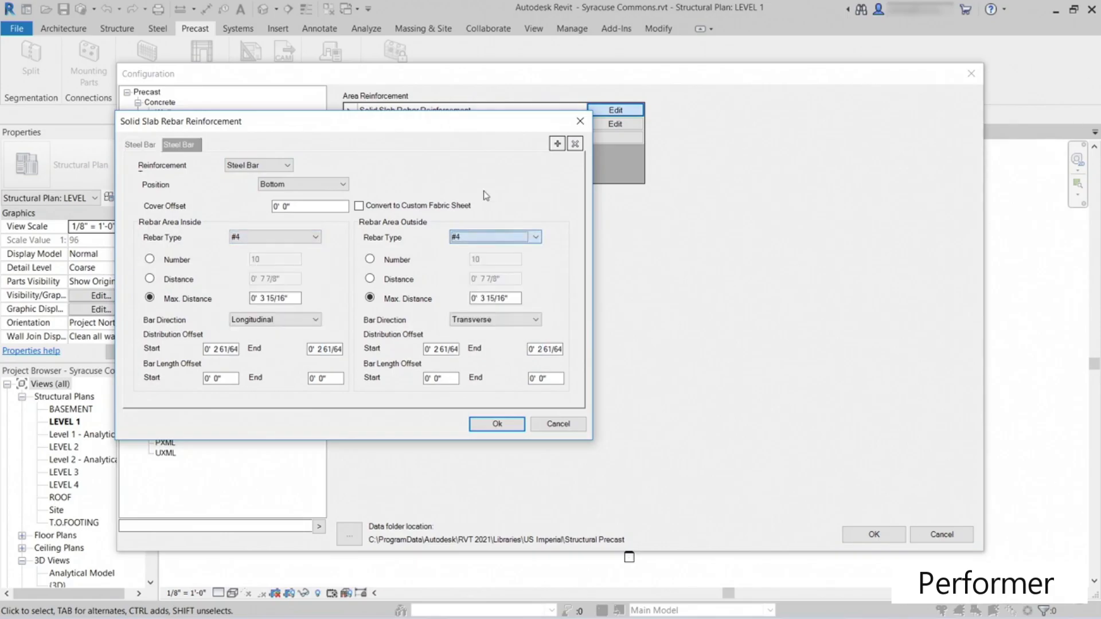
click(486, 425)
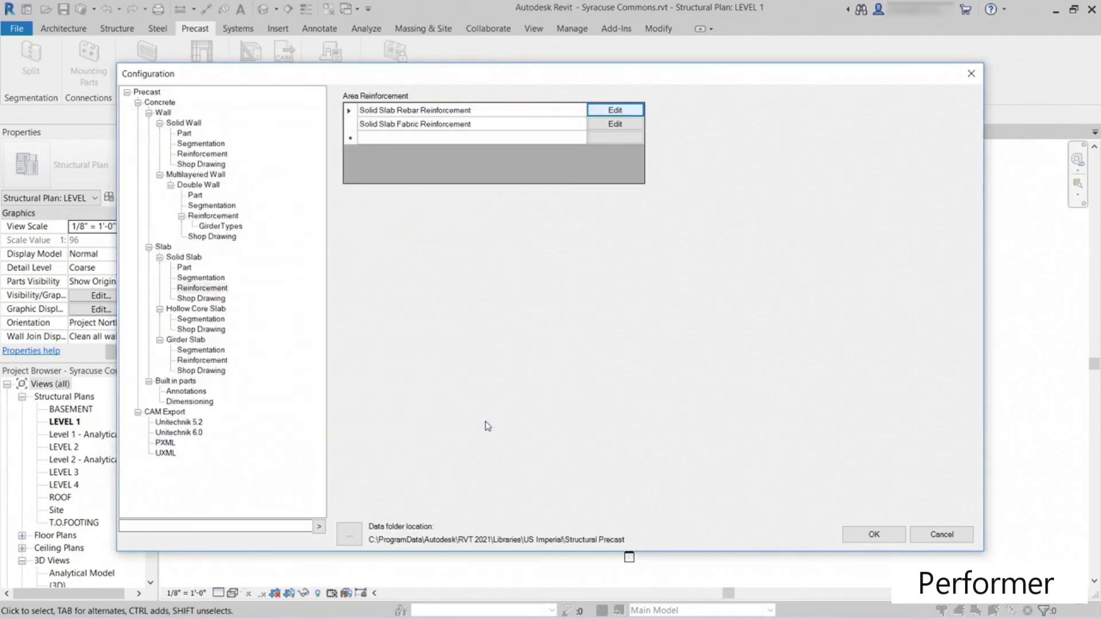
Step: Review the solid slab shop drawing settings and the hollow core slab segmentation and shop drawing settings
click(212, 300)
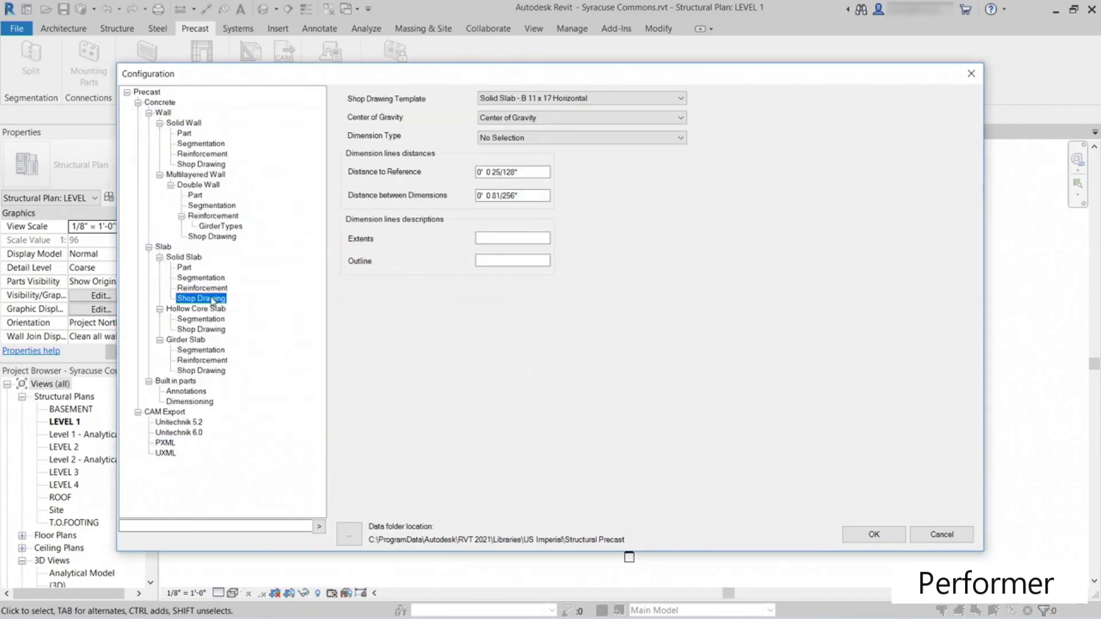
click(212, 318)
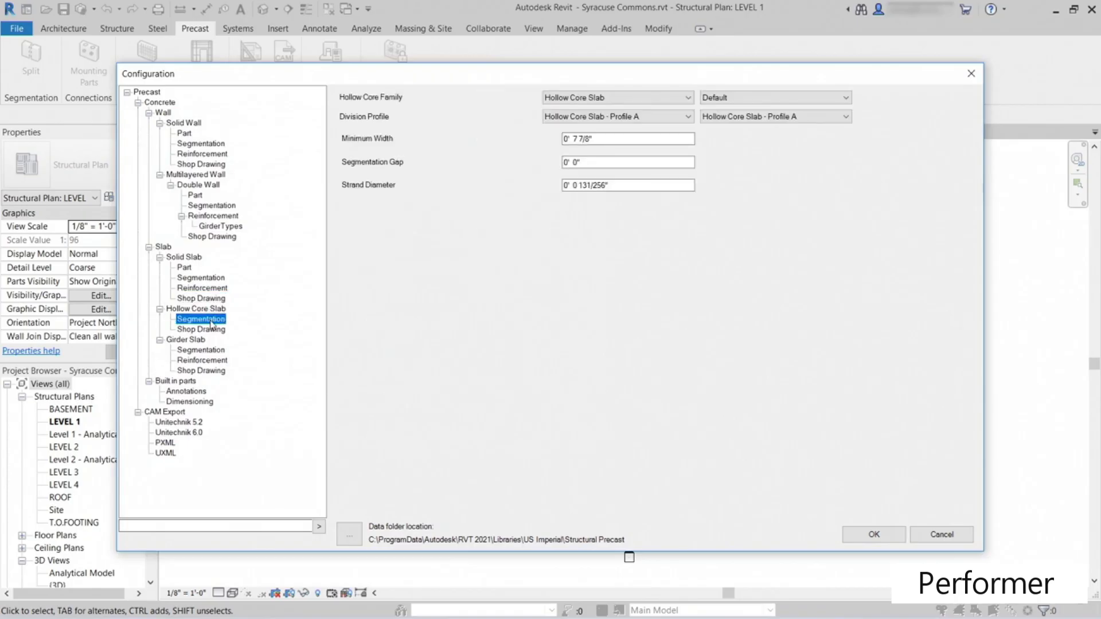
click(574, 98)
click(566, 107)
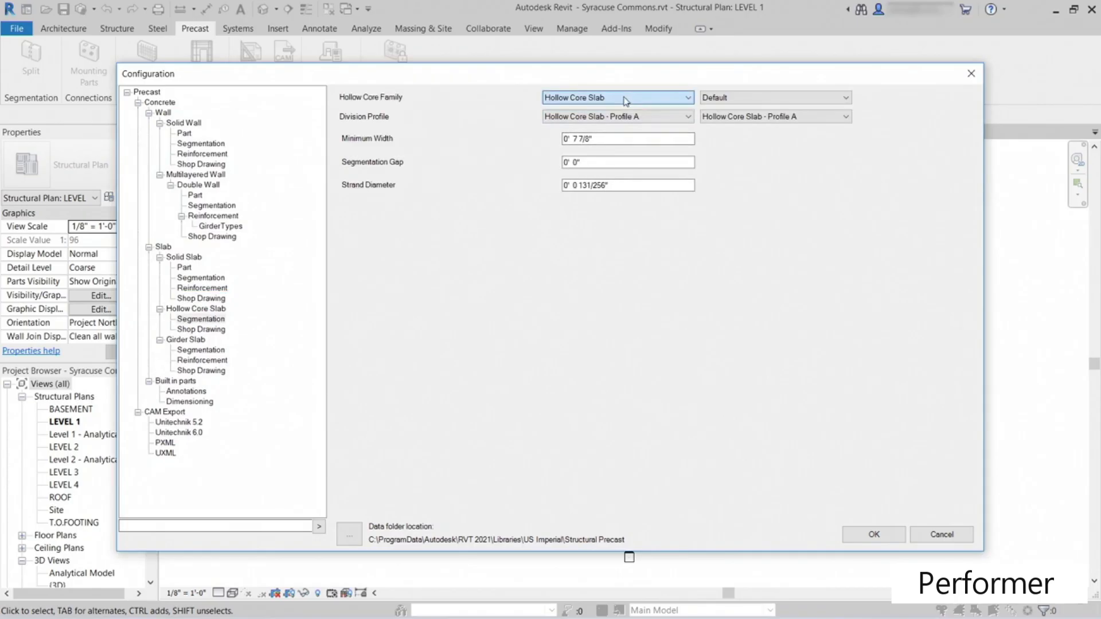
click(773, 97)
click(773, 98)
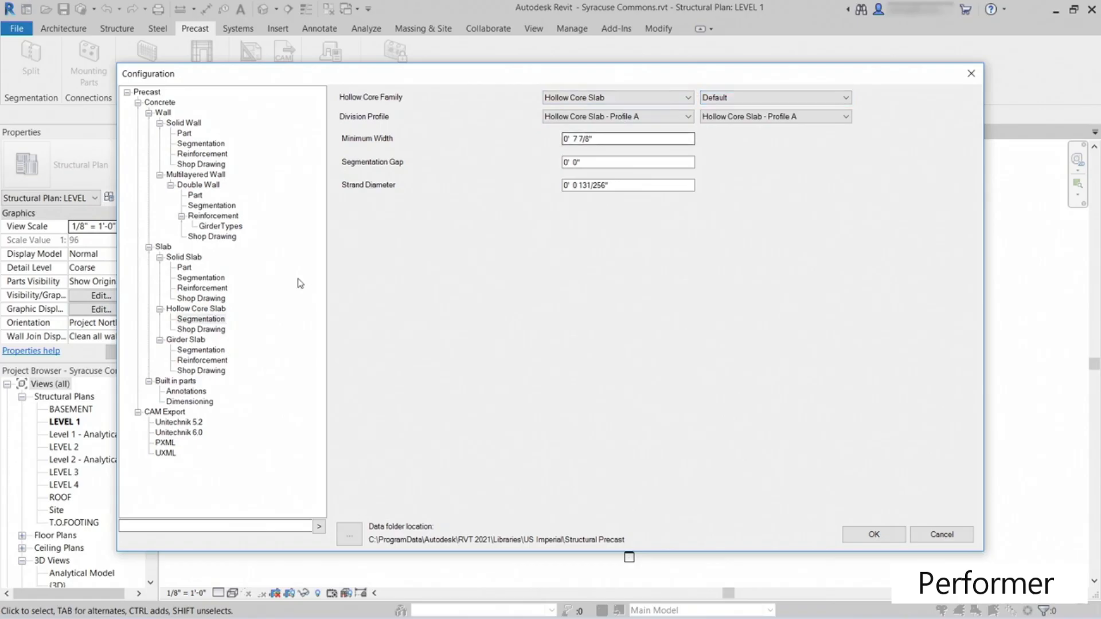
click(202, 330)
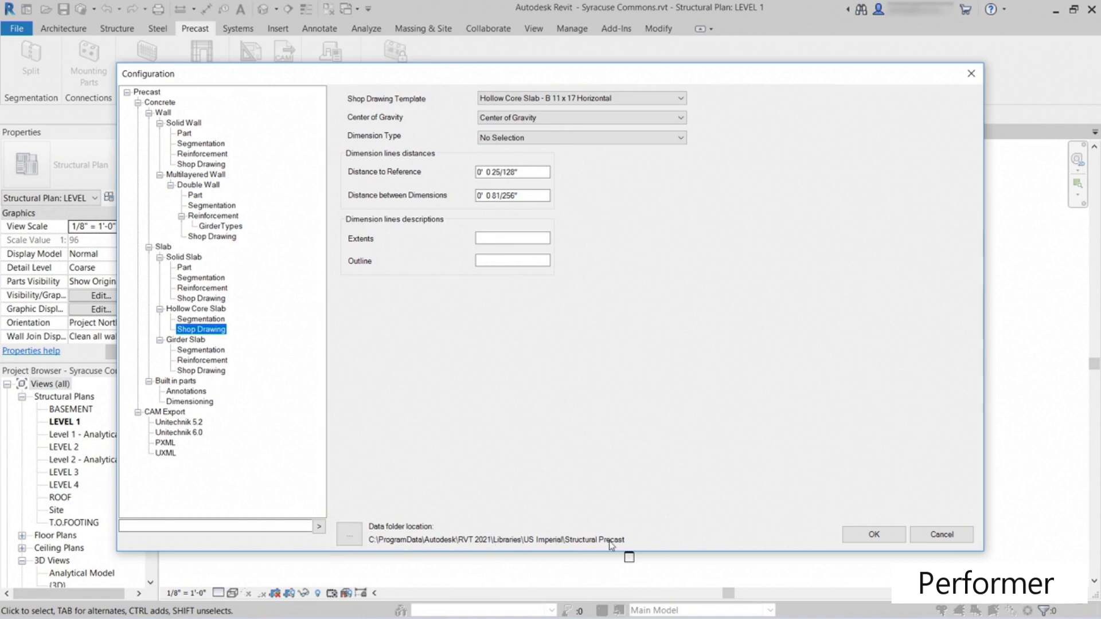
Step: Check the data folder location without changing it, and accept the precast configuration
click(350, 535)
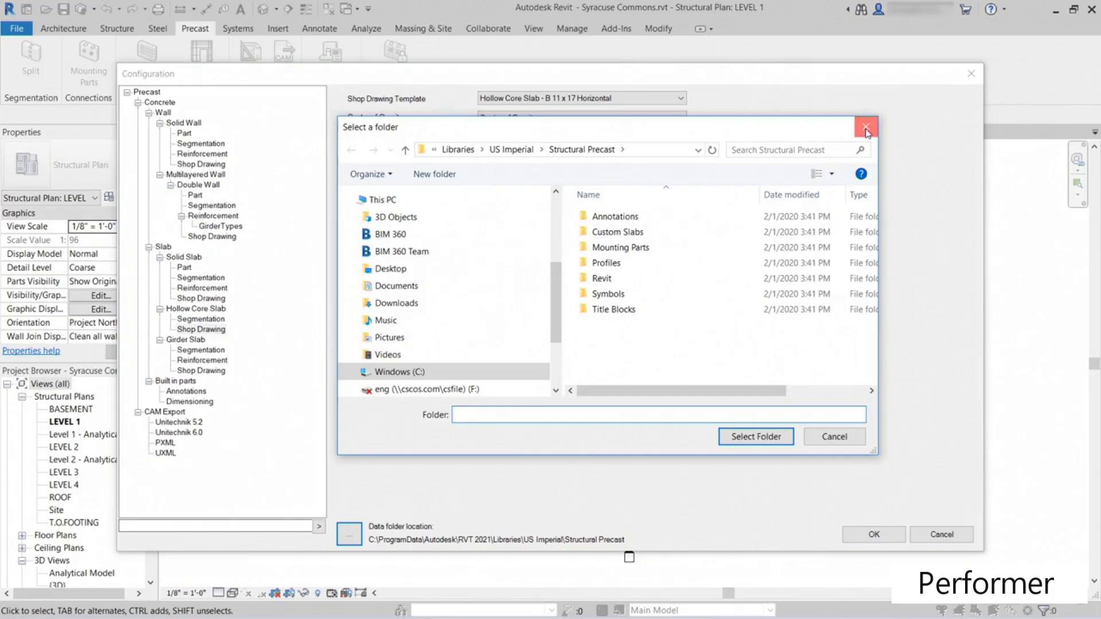
click(866, 130)
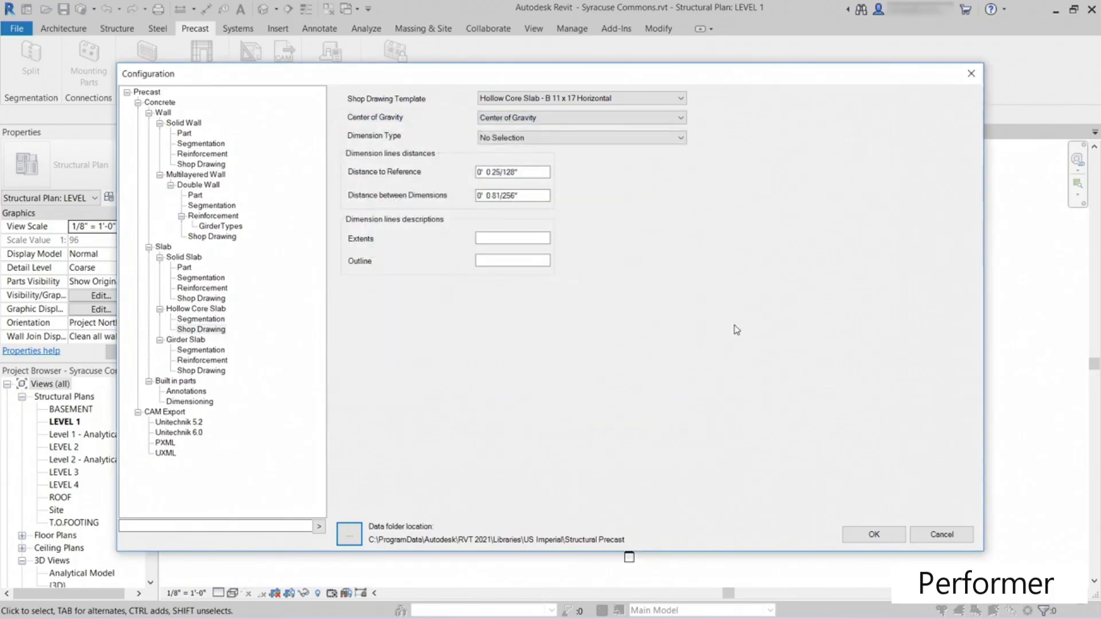
click(860, 535)
middle_drag(826, 310, 763, 333)
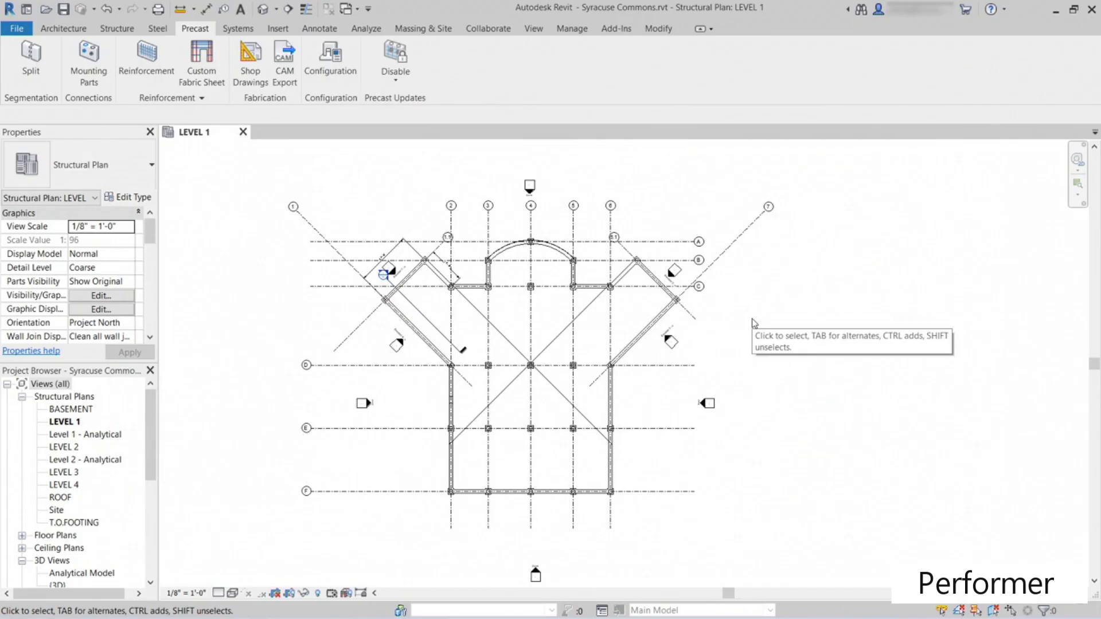
middle_drag(759, 321, 795, 318)
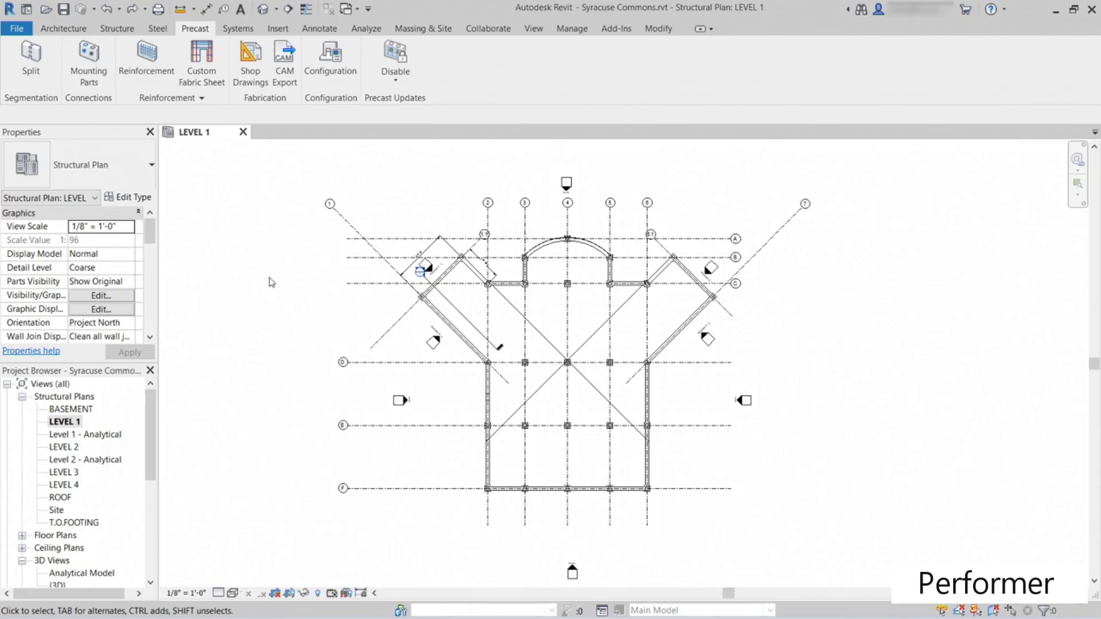
Step: Open the default 3D view and examine the basement foundation wall with the door opening
click(262, 10)
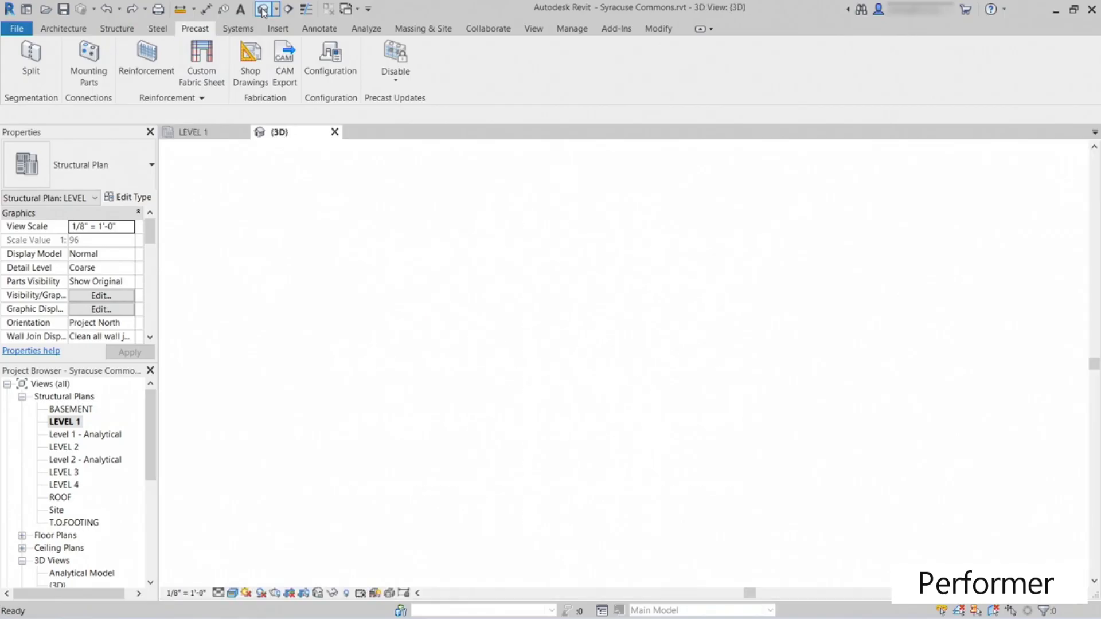
shift+middle_drag(313, 382, 536, 412)
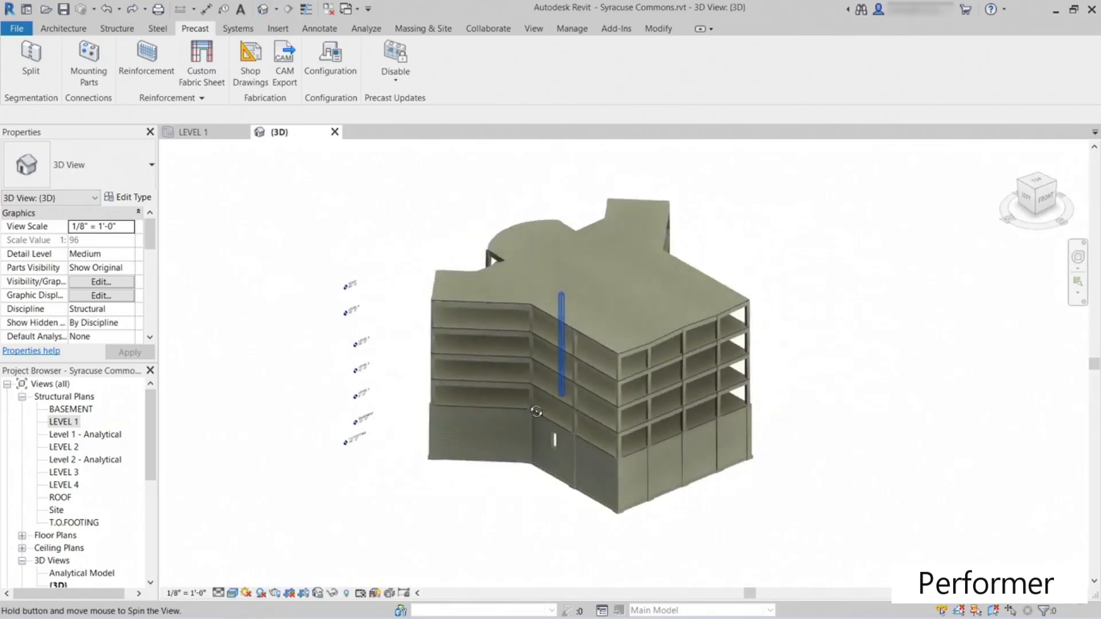
scroll(553, 450, up, 8)
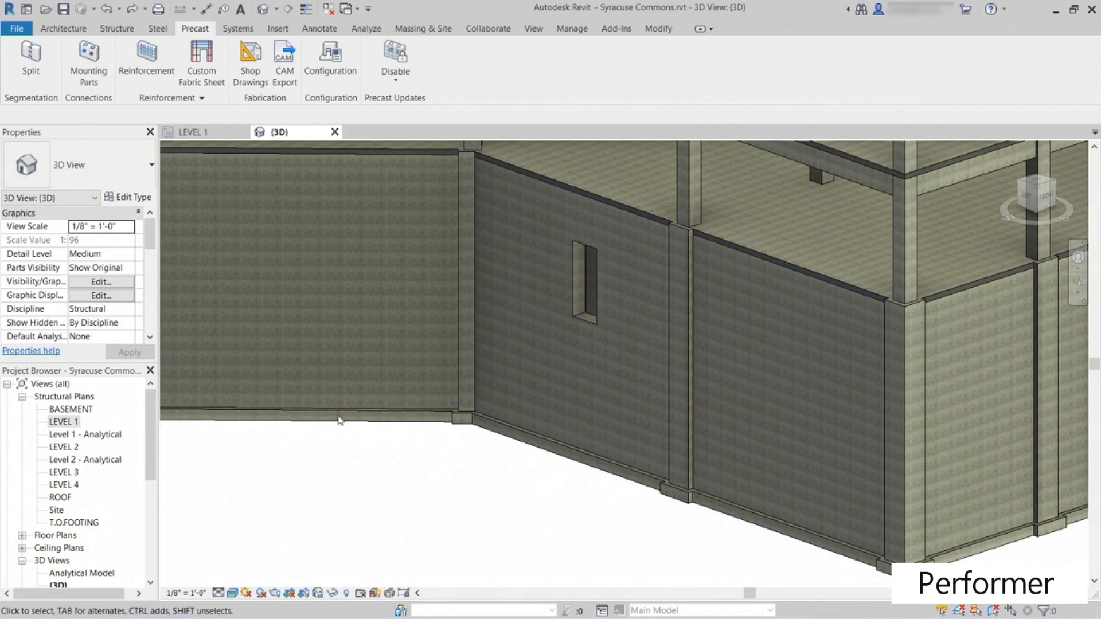
Step: In the BASEMENT plan, copy the 36" x 84" door opening about 6'-6" along its wall toward grid bubble 1, with Multiple enabled
double_click(71, 410)
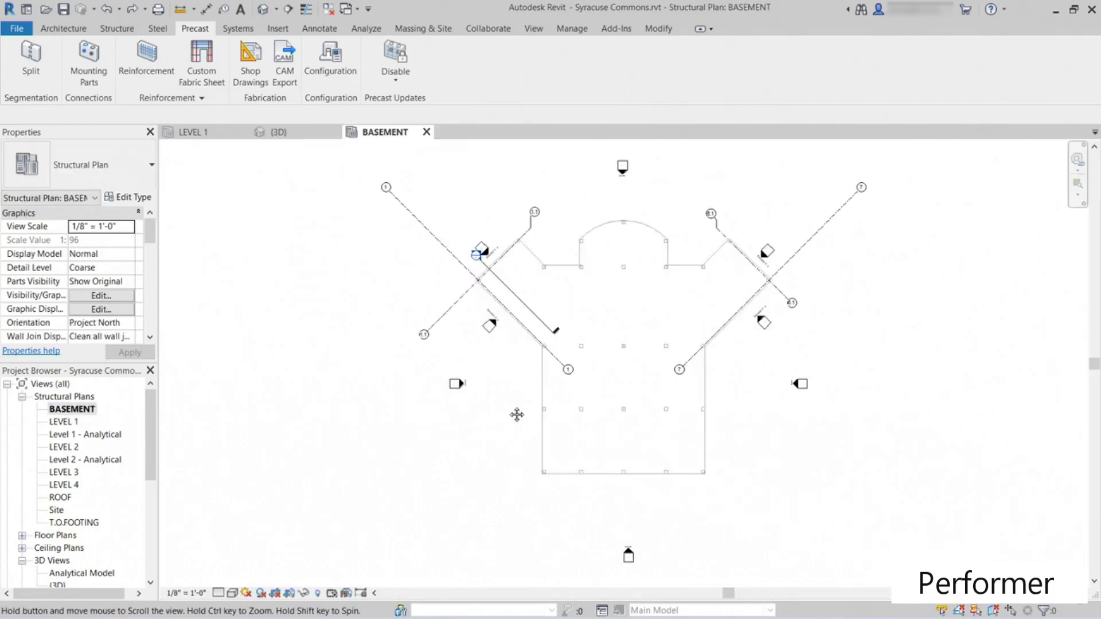
scroll(519, 413, up, 2)
scroll(503, 399, up, 5)
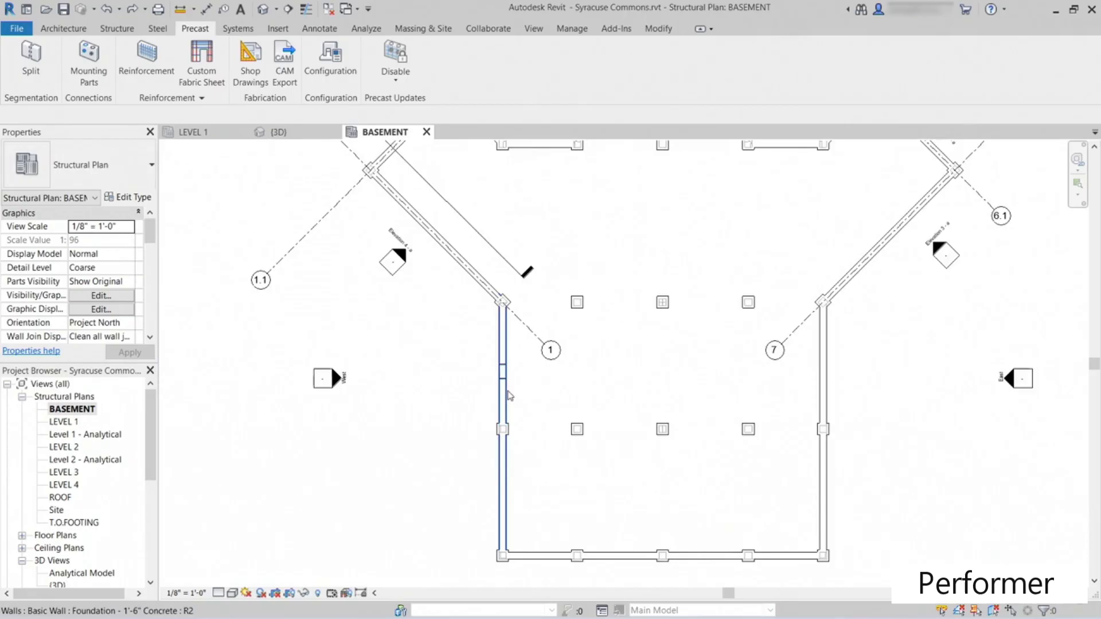
click(490, 365)
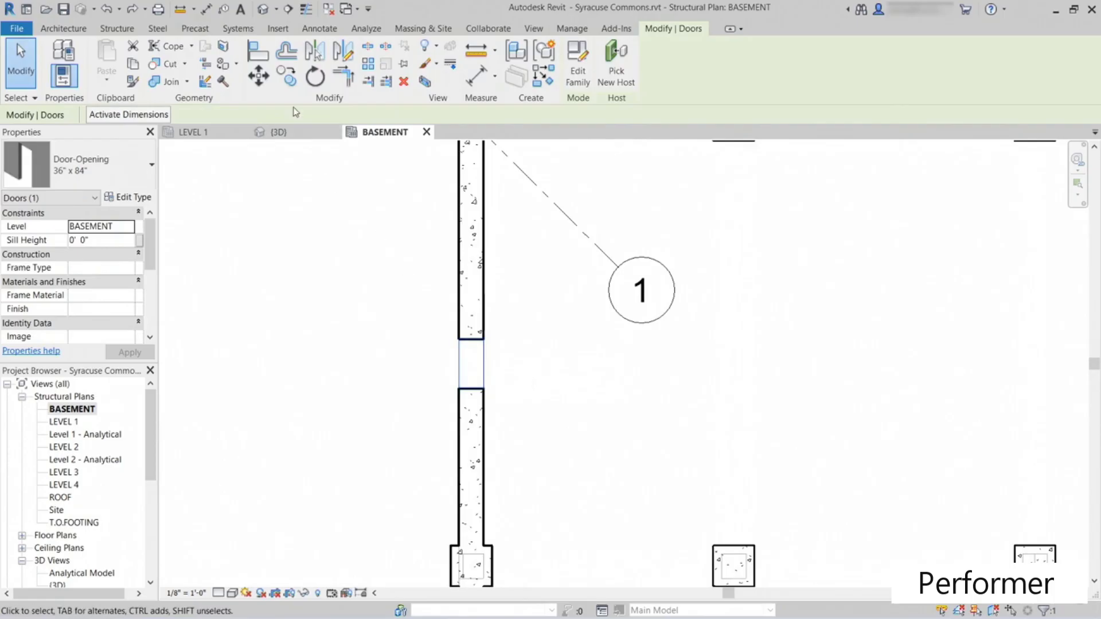
click(287, 77)
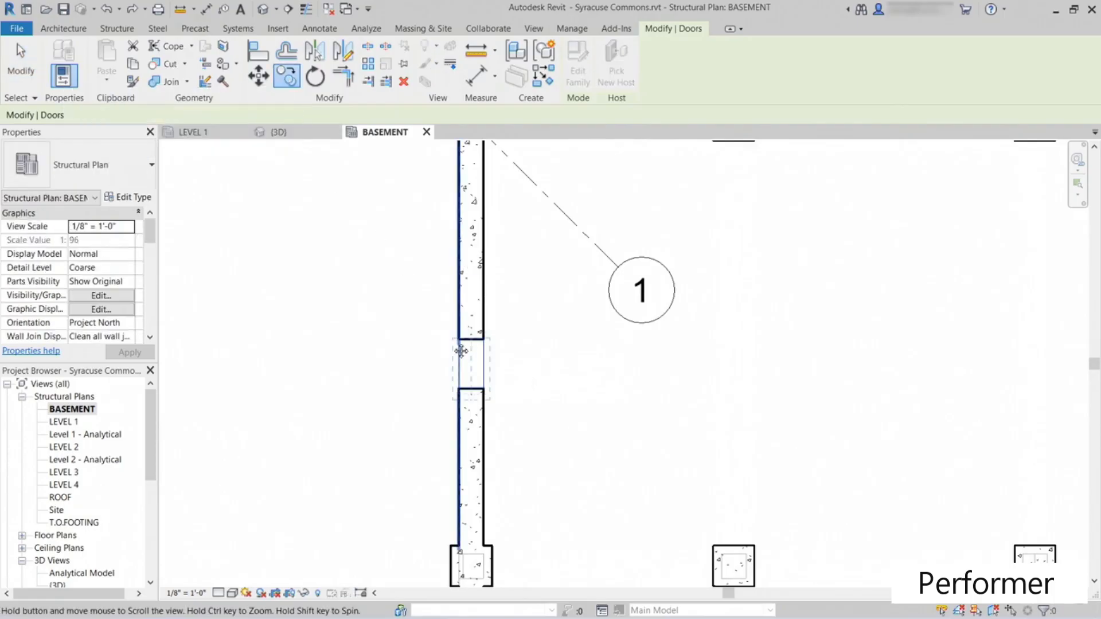
middle_drag(462, 351, 450, 421)
click(211, 117)
click(472, 409)
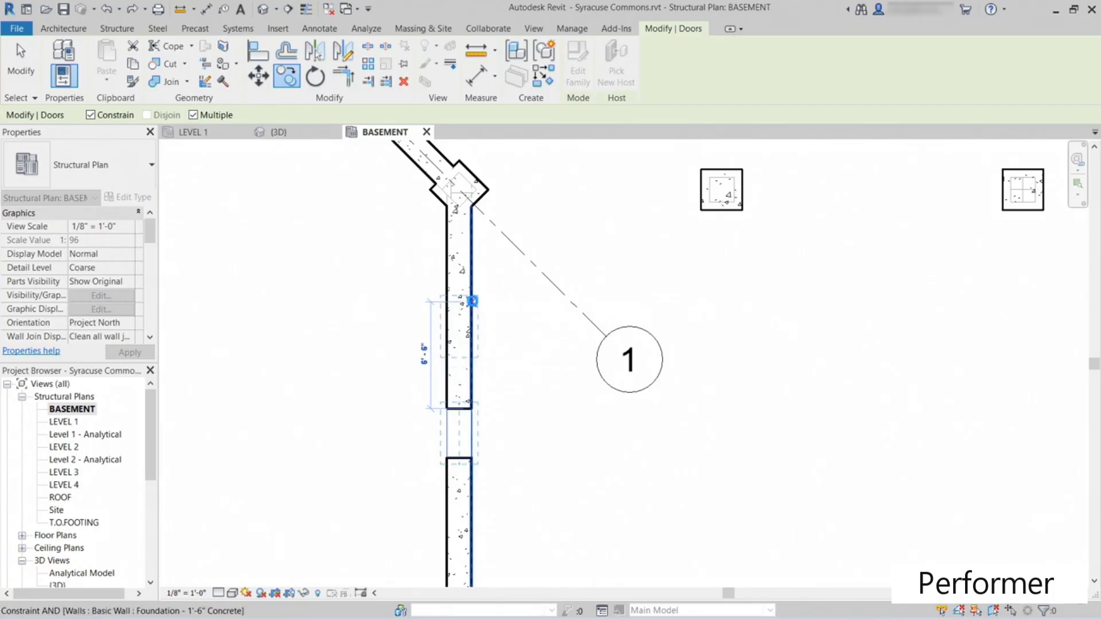
click(472, 301)
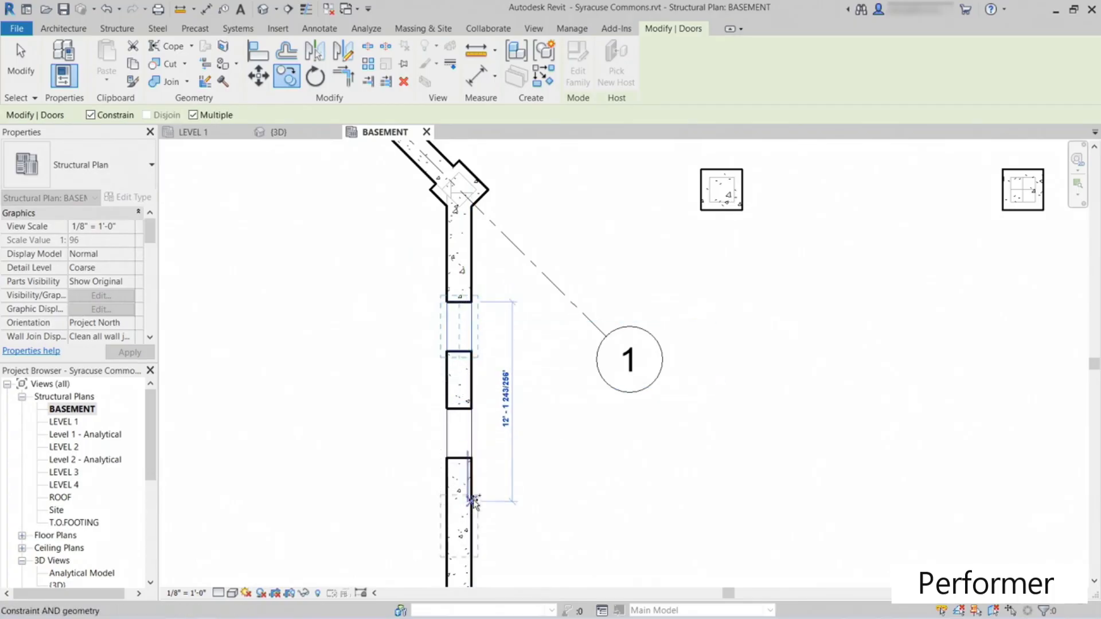
Step: Place a second copy of the door opening about 16' from the first copy, beside the wall column, and end the copying
middle_drag(474, 502, 484, 376)
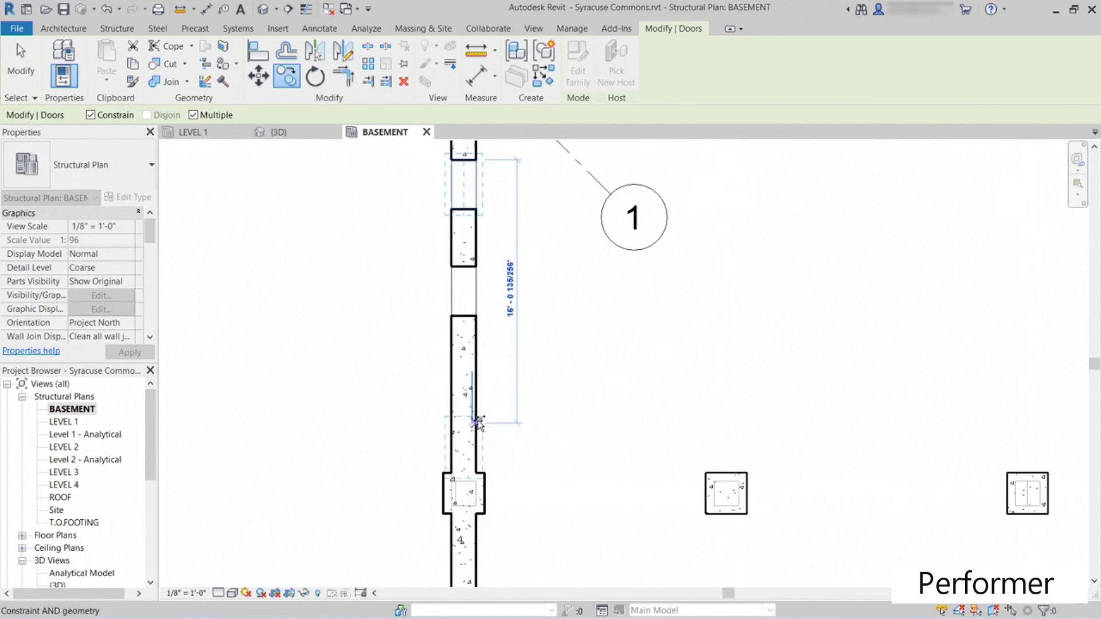
click(542, 423)
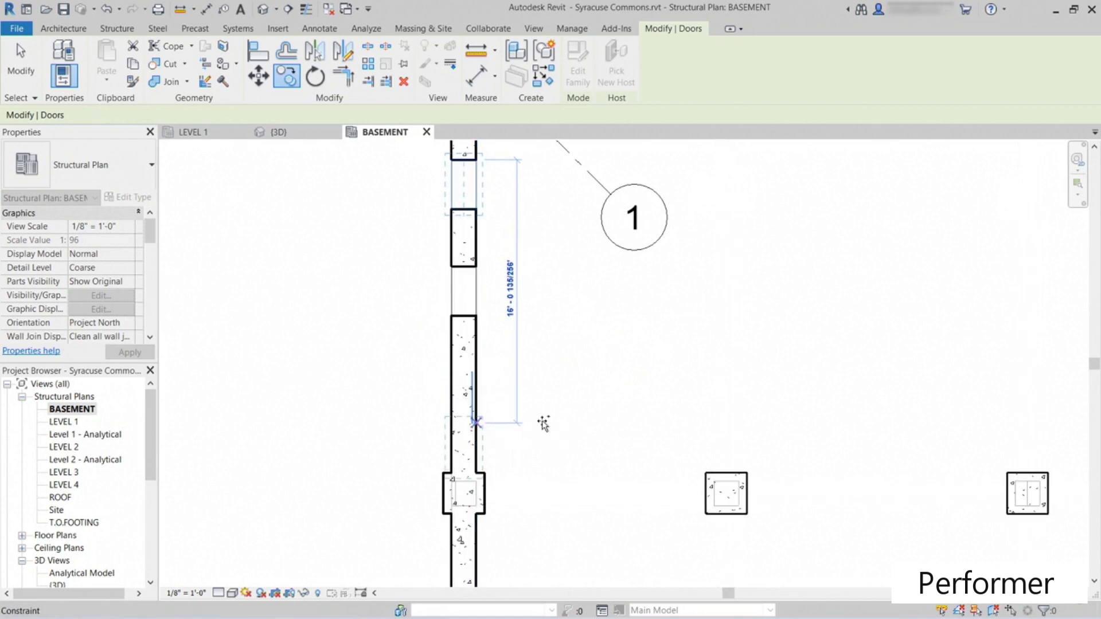
key(Escape)
key(Escape)
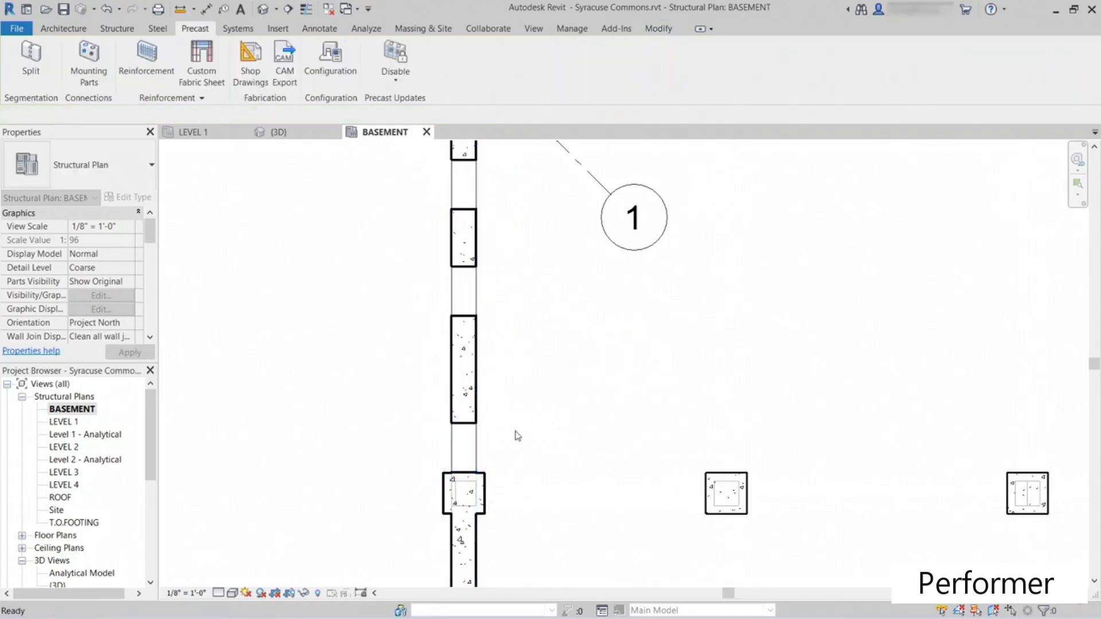
click(504, 439)
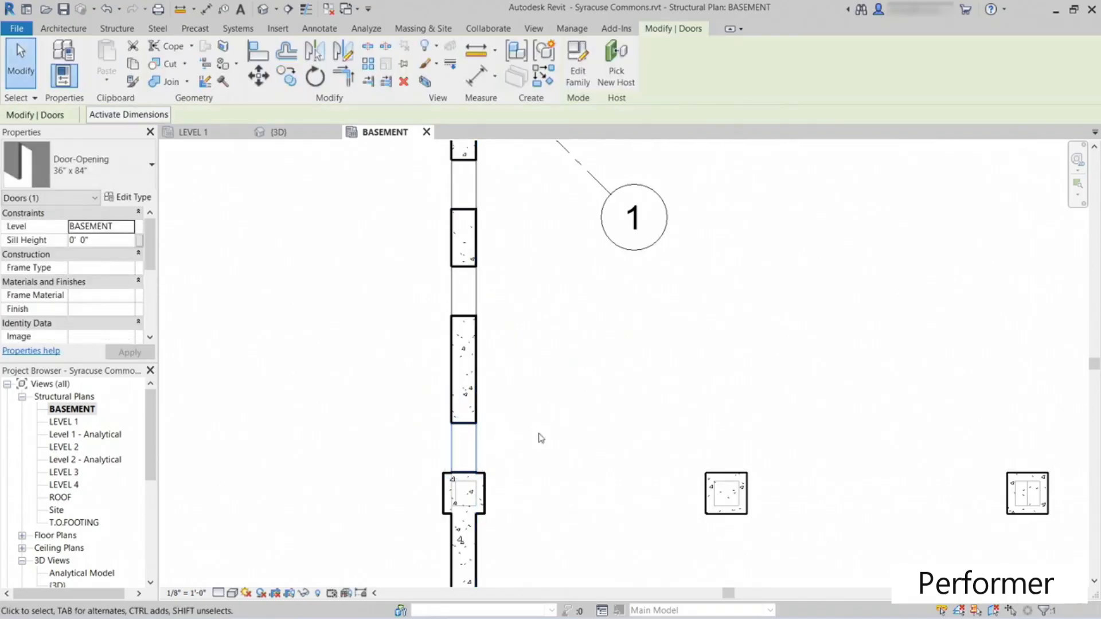
key(Escape)
middle_drag(304, 389, 325, 398)
scroll(324, 398, down, 1)
middle_drag(343, 362, 337, 405)
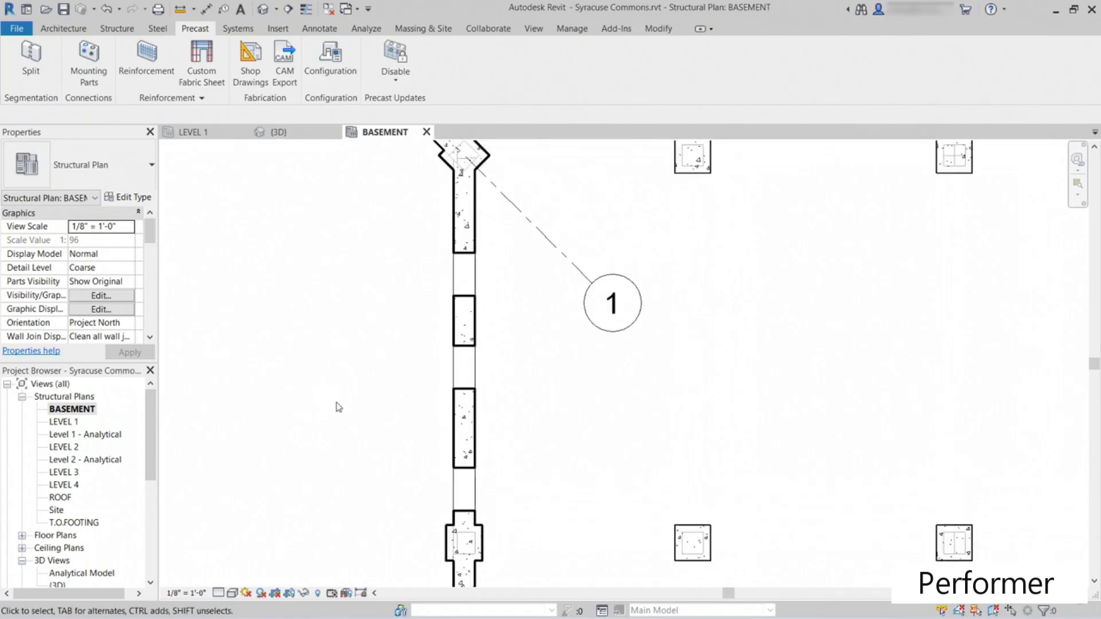
Step: In the 3D view, split the Foundation - 1'-6" Concrete wall containing the three door openings into precast segments
click(266, 10)
middle_drag(407, 425, 406, 486)
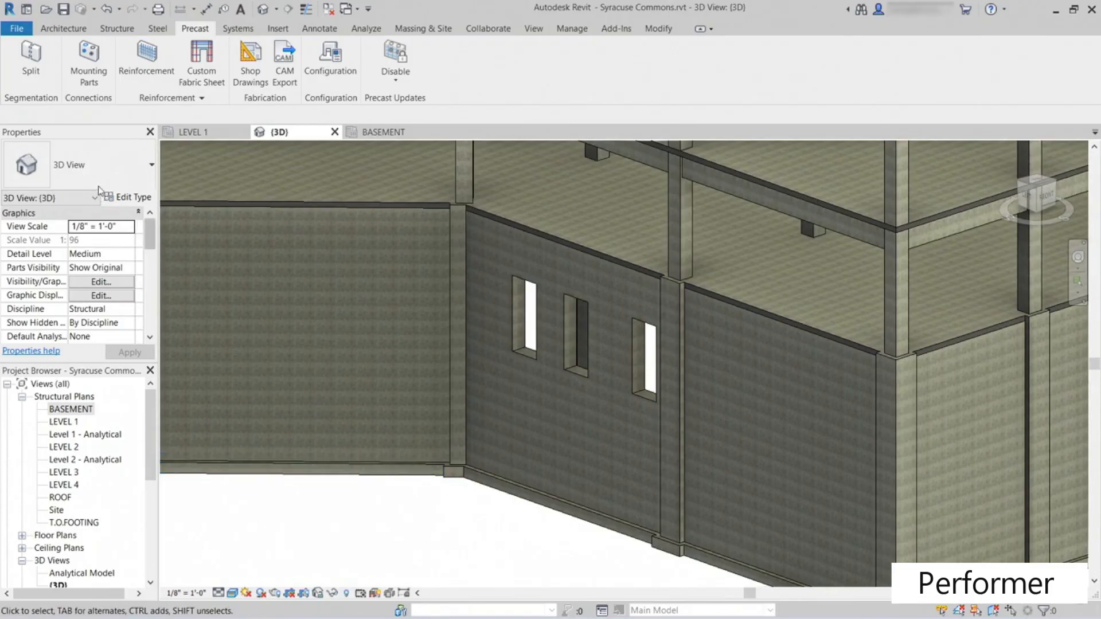
click(33, 58)
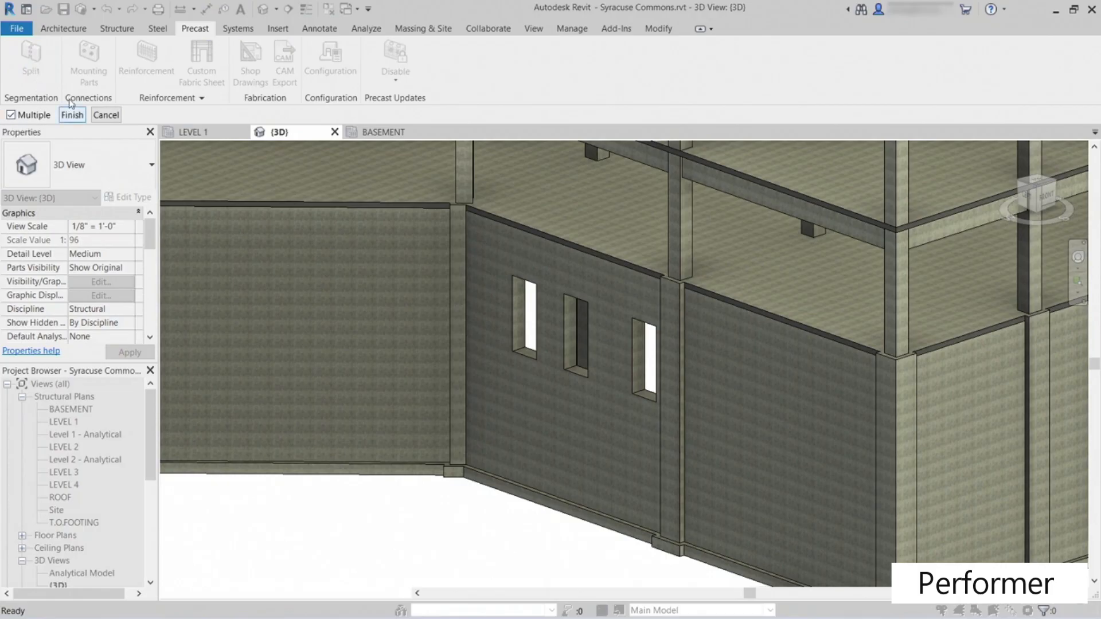
click(518, 350)
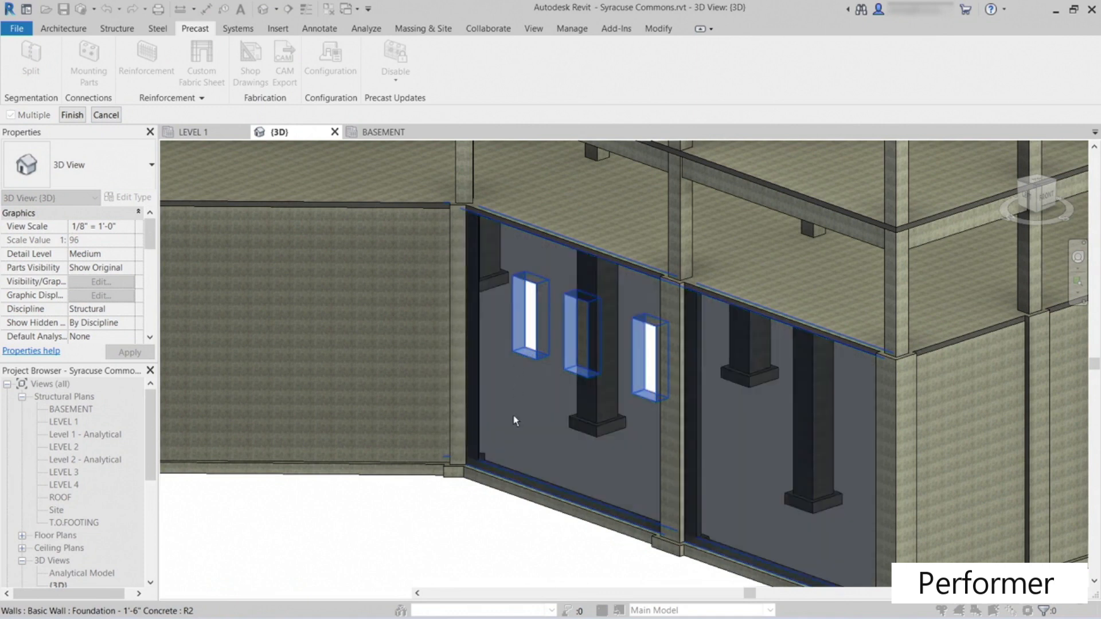
click(73, 116)
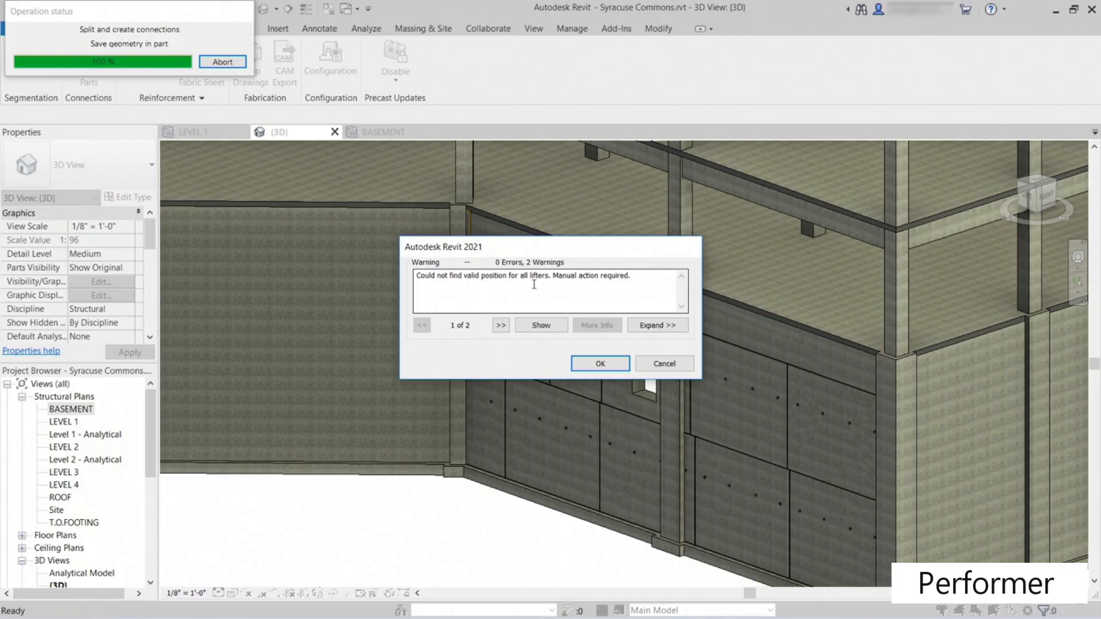
Step: Inspect the parts listed under the lifter and bracing insert warnings, and accept the warnings to complete the wall split
click(539, 329)
click(648, 325)
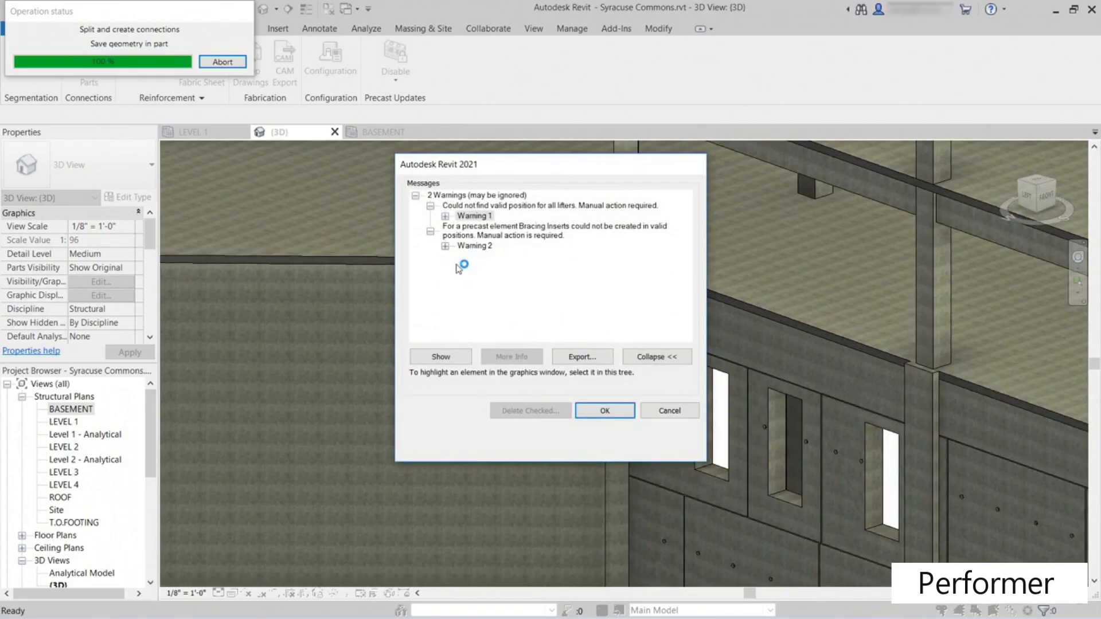
click(445, 216)
click(517, 227)
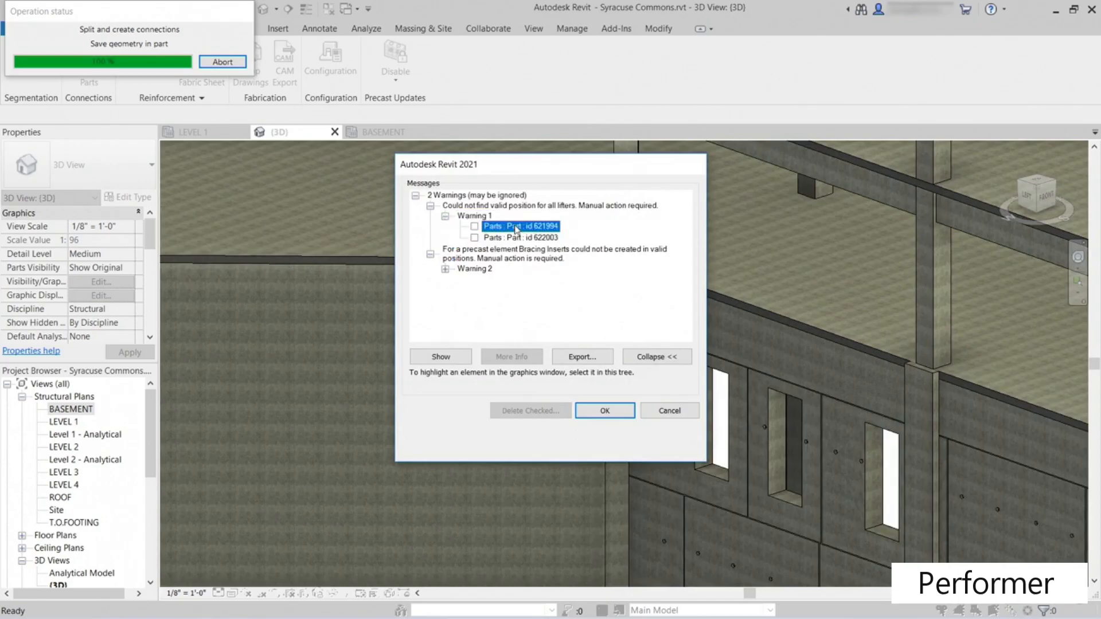
click(520, 238)
double_click(471, 269)
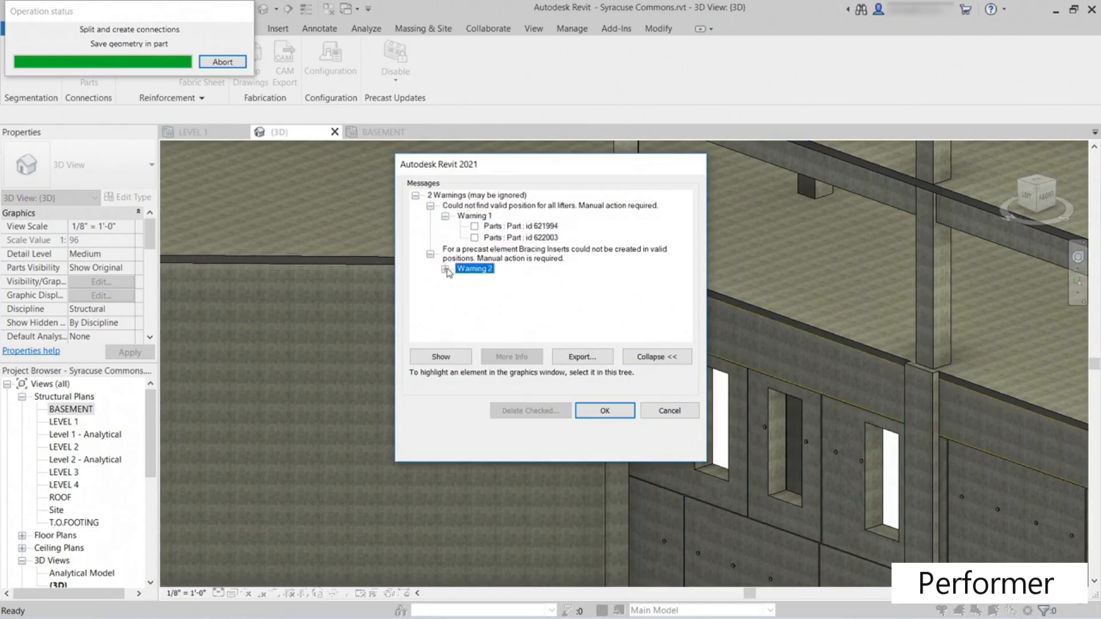
click(505, 280)
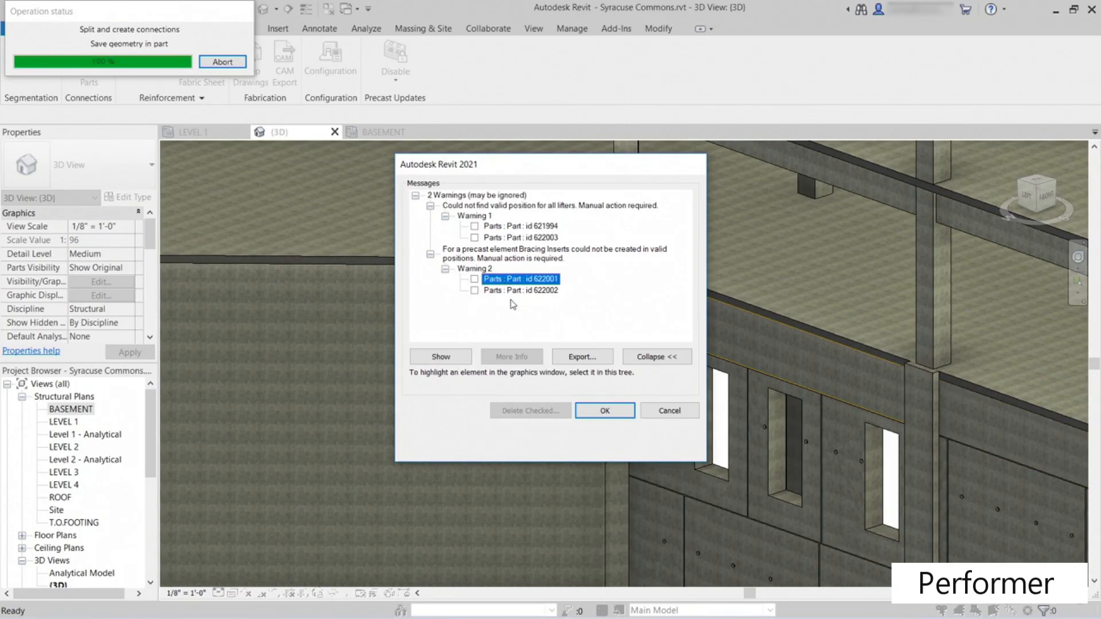
click(514, 291)
click(518, 279)
click(605, 410)
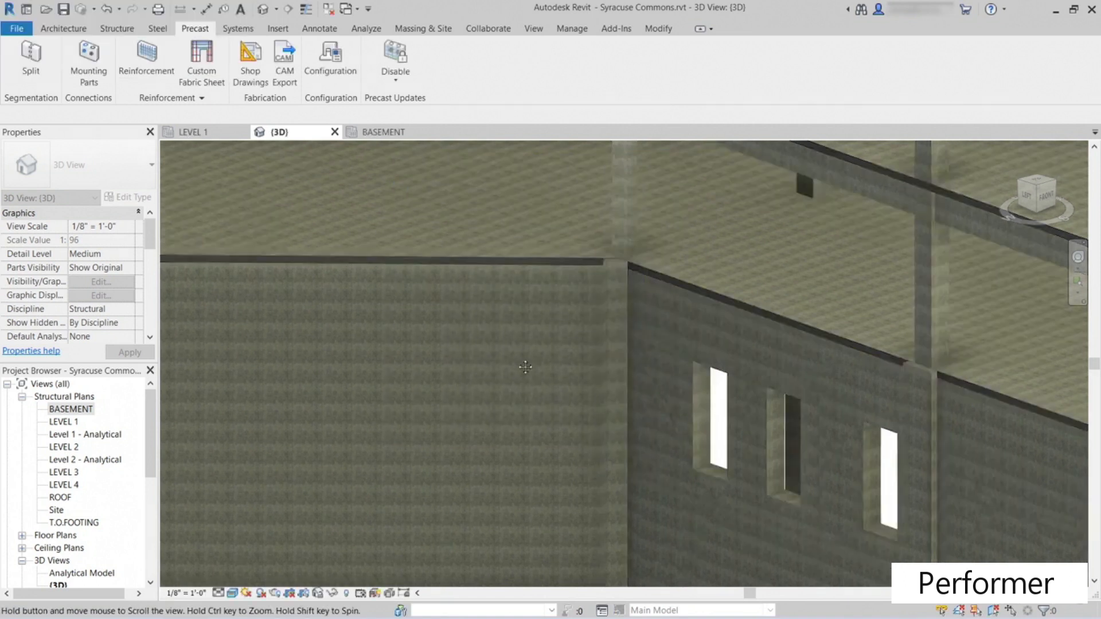
Step: Examine the split foundation wall's precast segments, checking the joints around the three door openings and the wall beside them
middle_drag(525, 367, 384, 302)
middle_drag(552, 444, 423, 351)
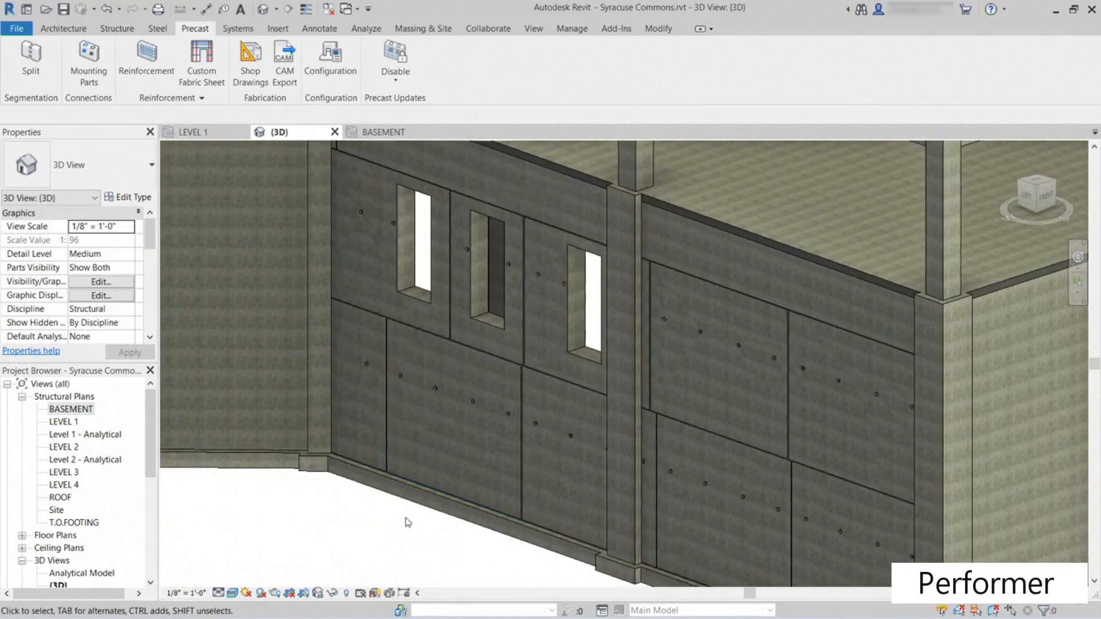
scroll(419, 430, up, 6)
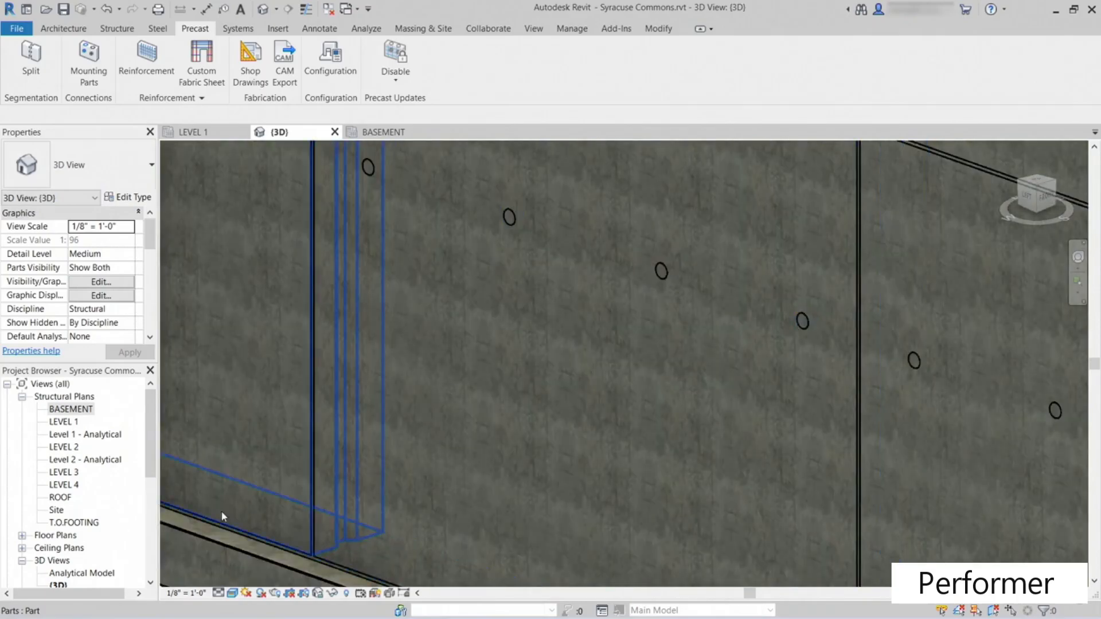
scroll(222, 516, down, 6)
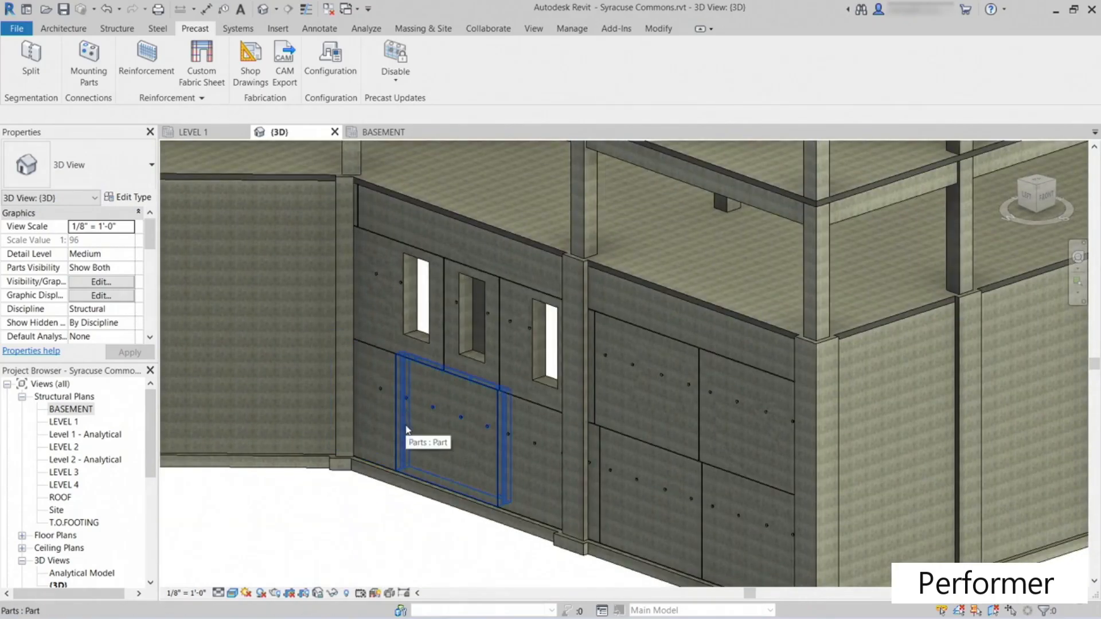
click(406, 429)
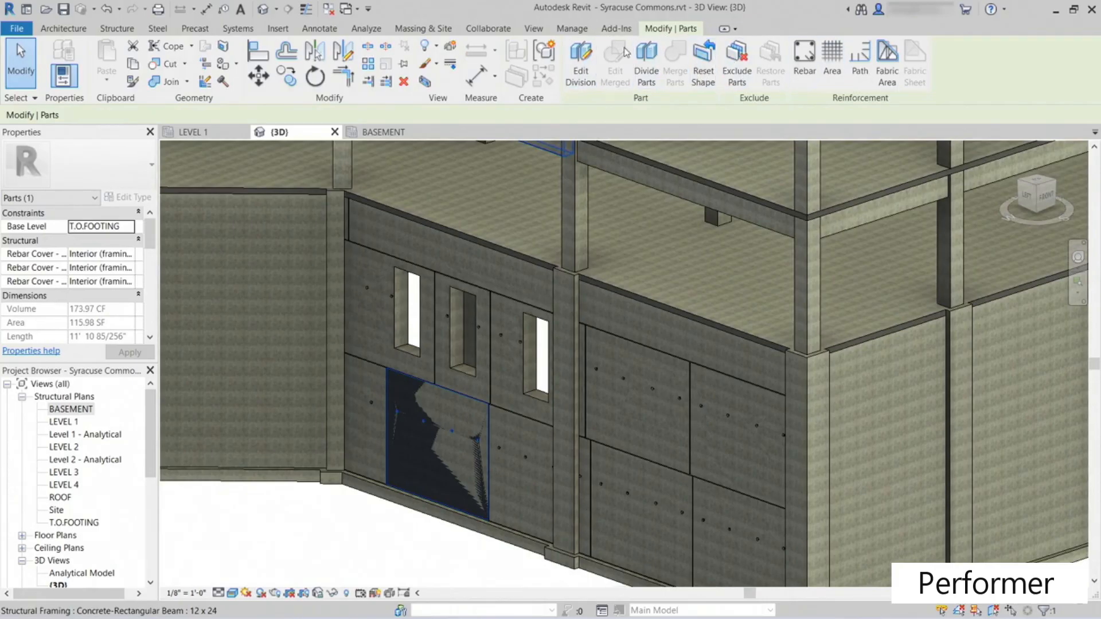
click(305, 544)
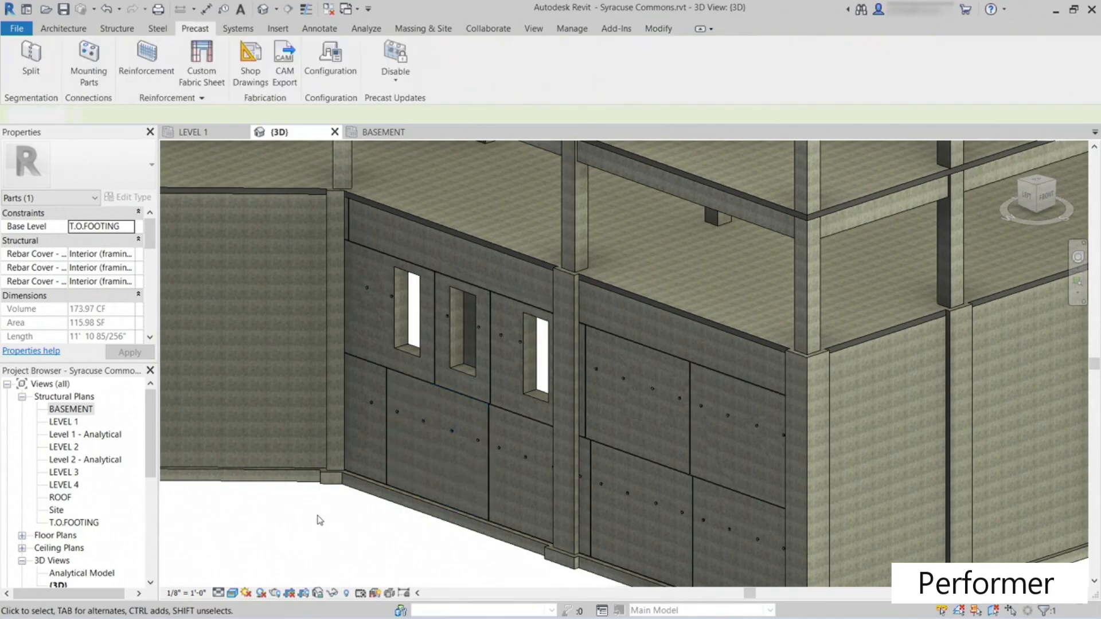
scroll(310, 471, up, 2)
middle_drag(305, 462, 401, 509)
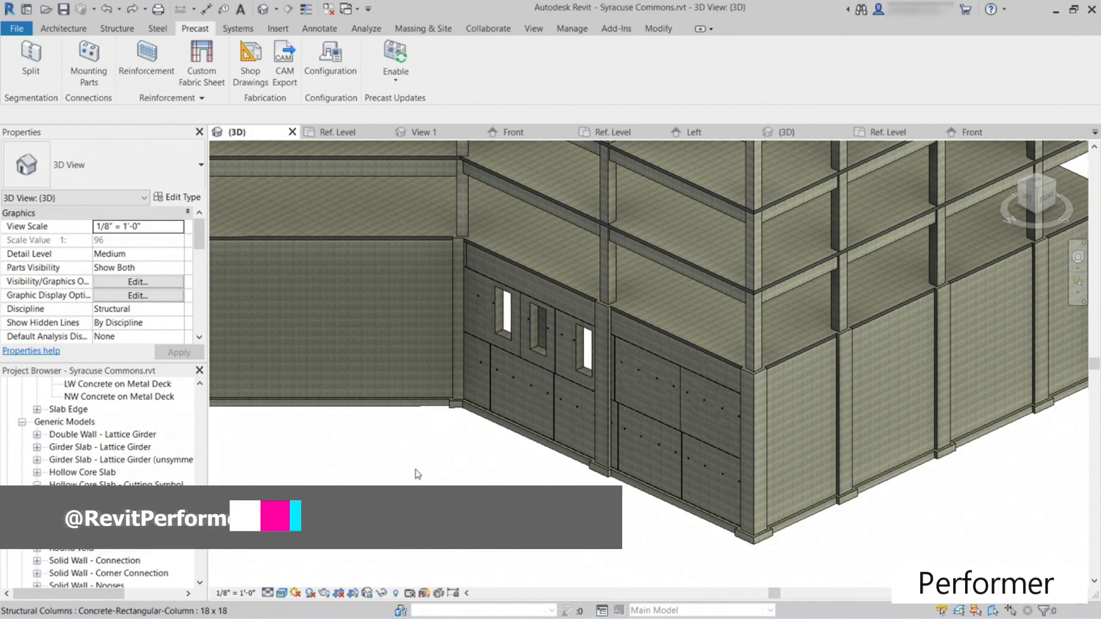
scroll(374, 445, up, 4)
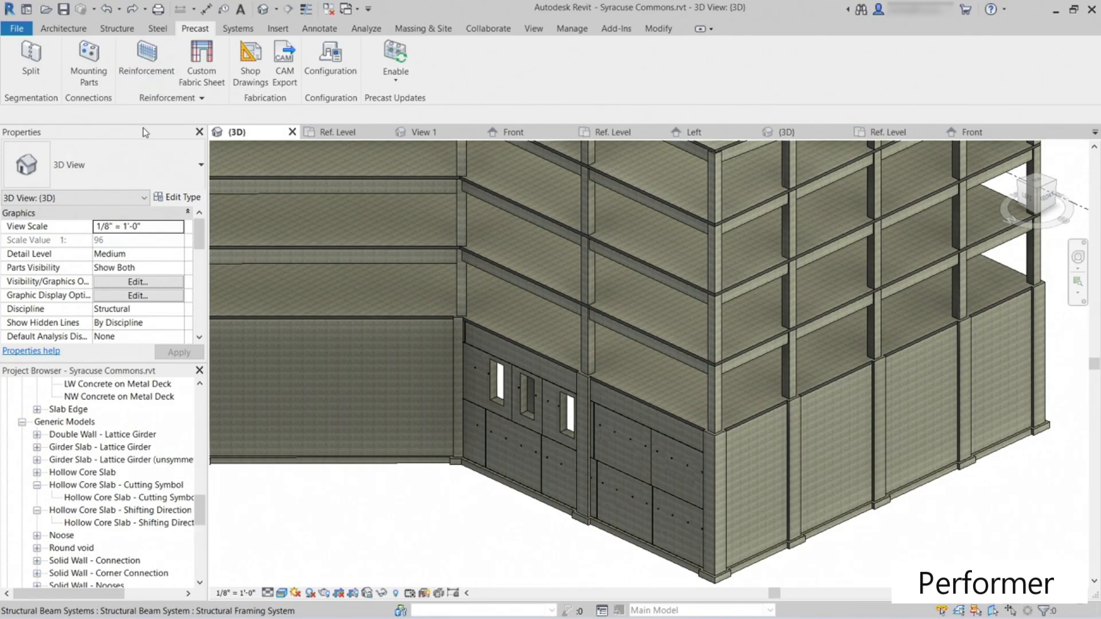
Step: Review the constructability rules in the Custom Fabric Sheet configuration and accept them
click(172, 98)
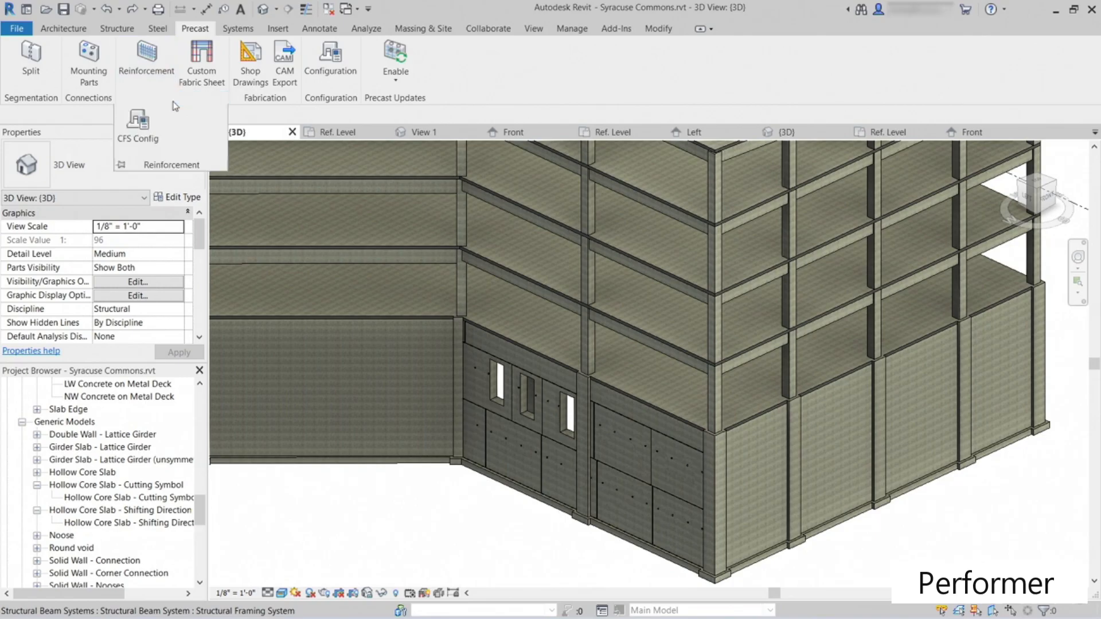
click(137, 139)
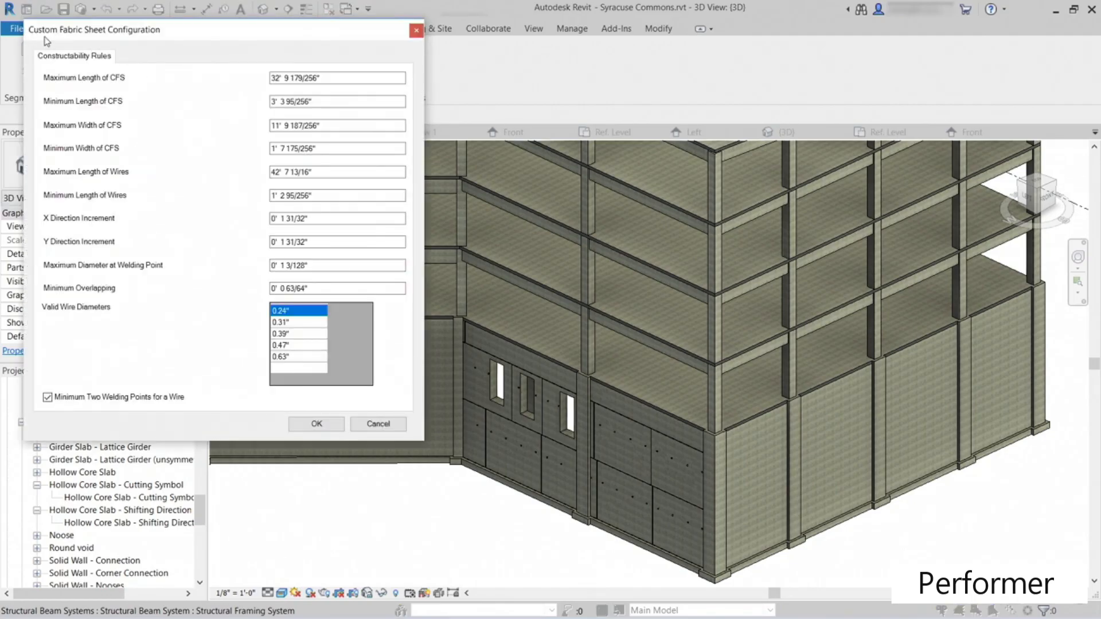
drag(172, 37, 404, 74)
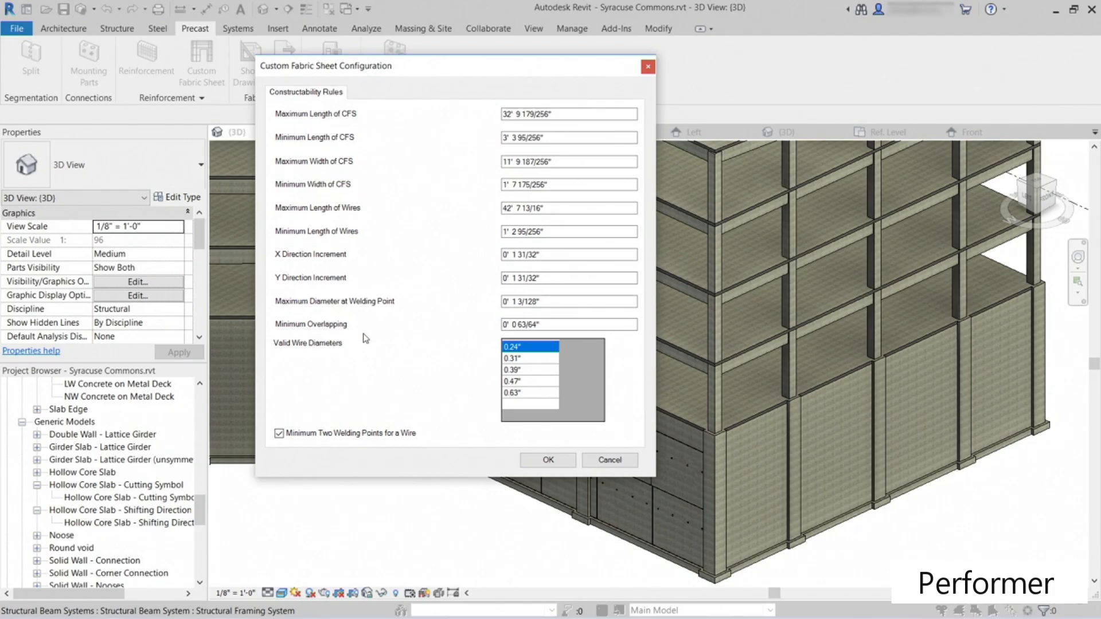
click(539, 465)
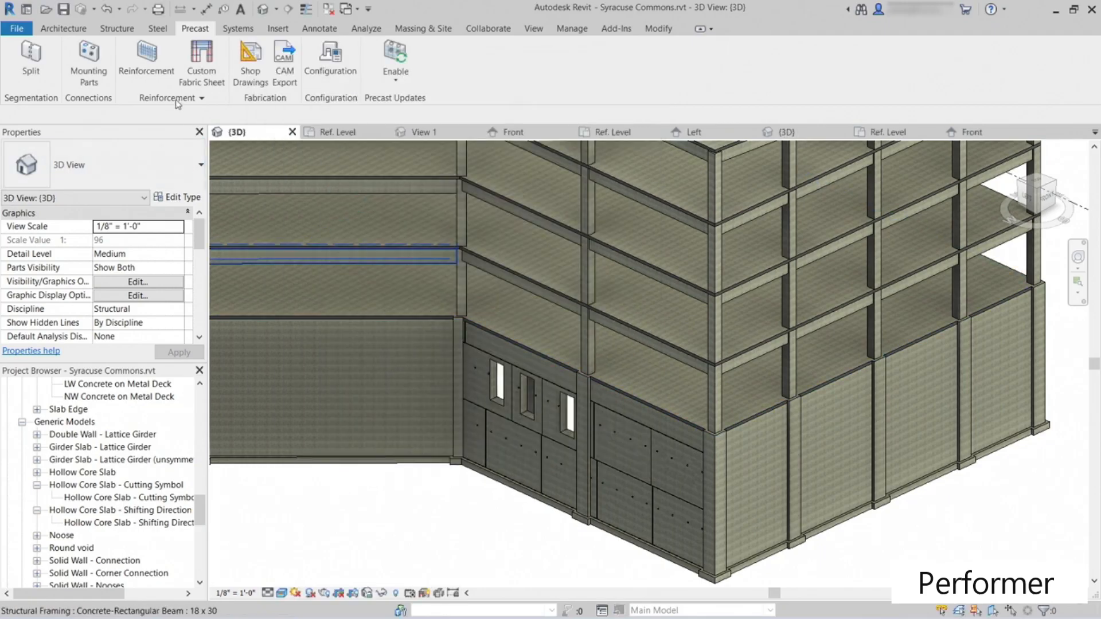
Step: Start automatic reinforcement for the split wall segments using Rebar Two Layers, and set both rebar types of the Inside layer to #4
click(156, 74)
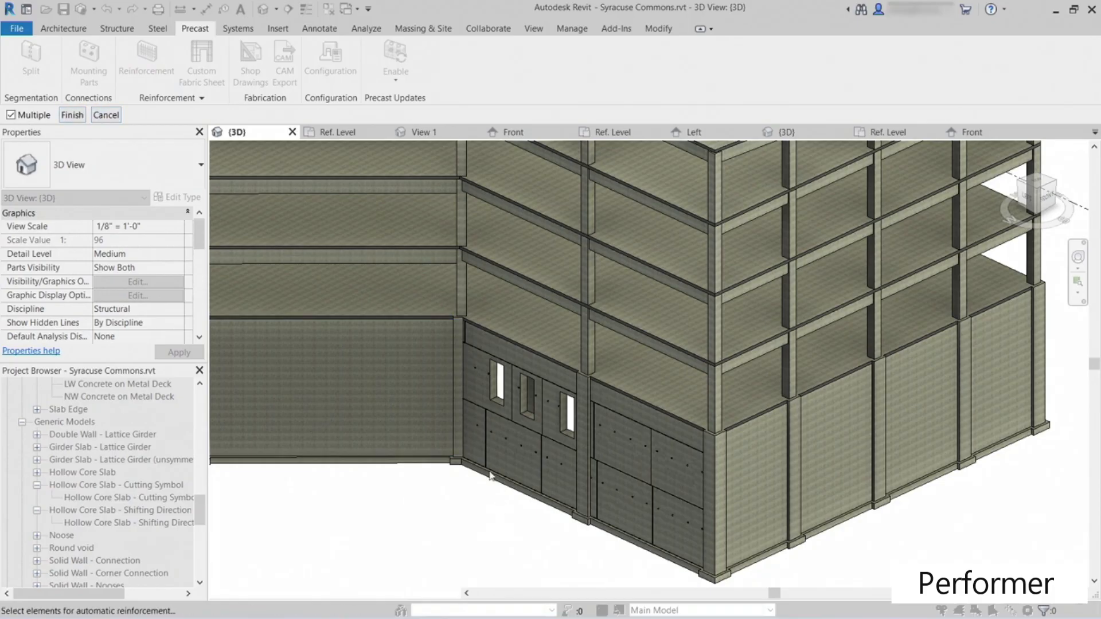
scroll(481, 400, up, 3)
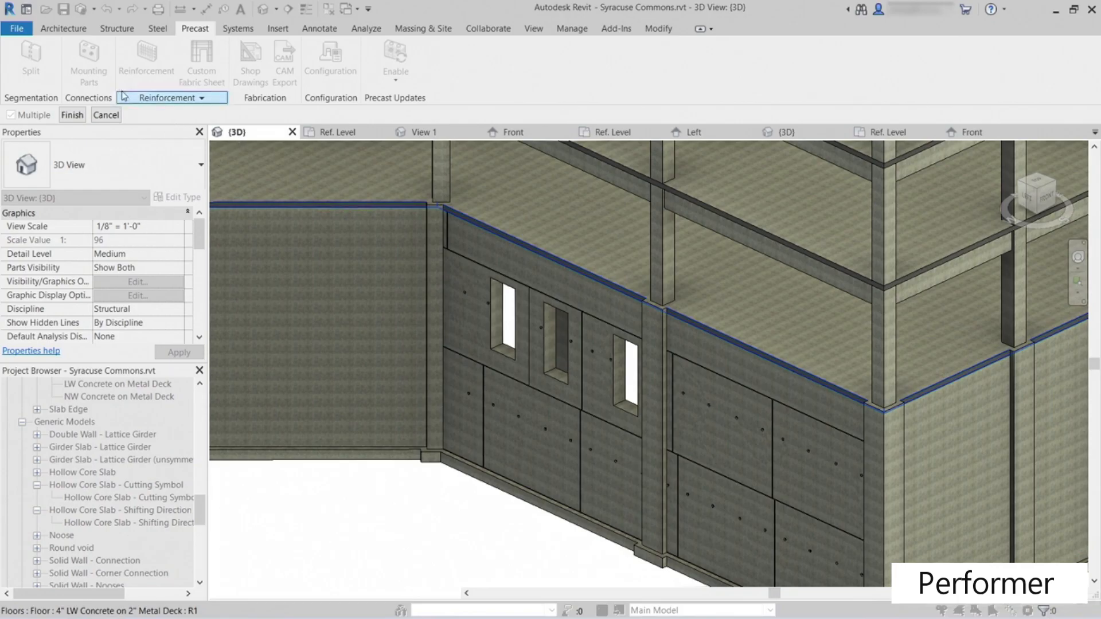
click(73, 115)
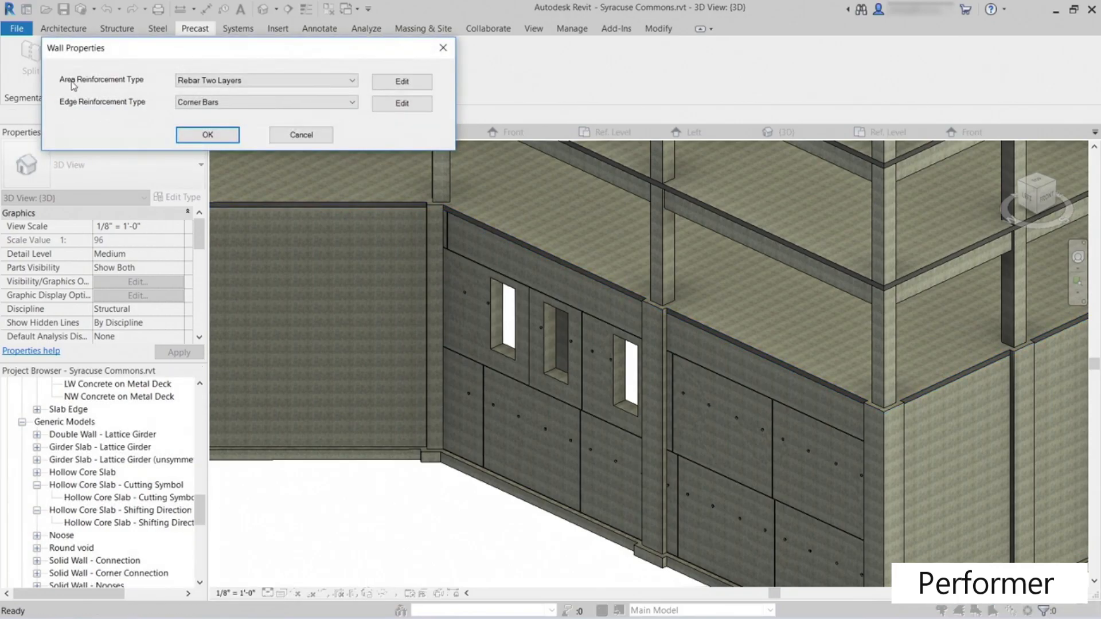
click(404, 86)
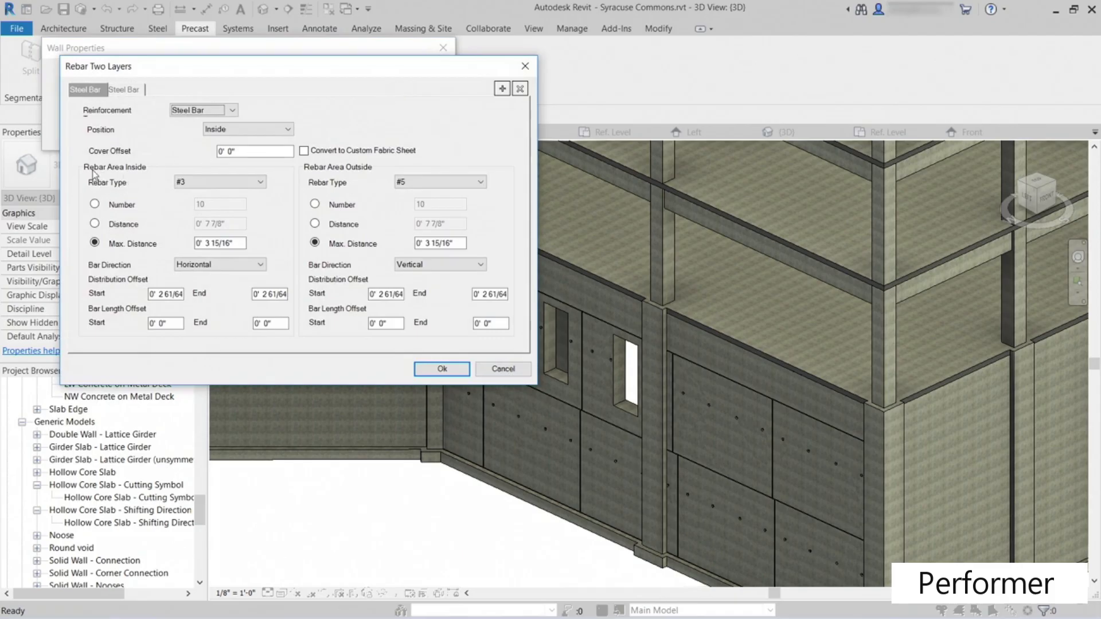
click(205, 184)
click(193, 203)
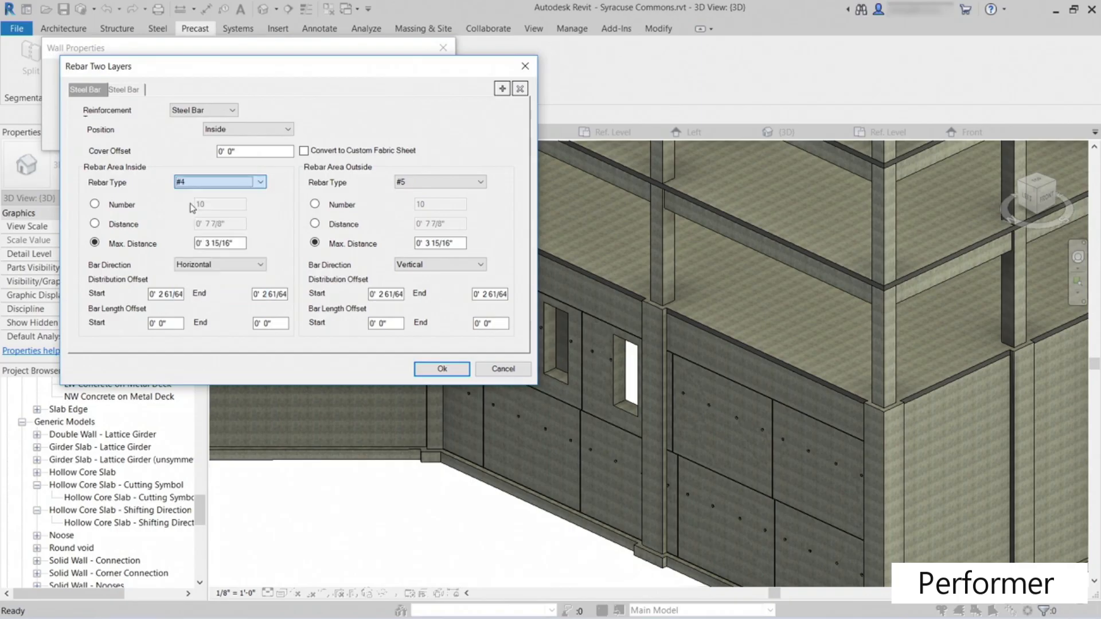
click(432, 182)
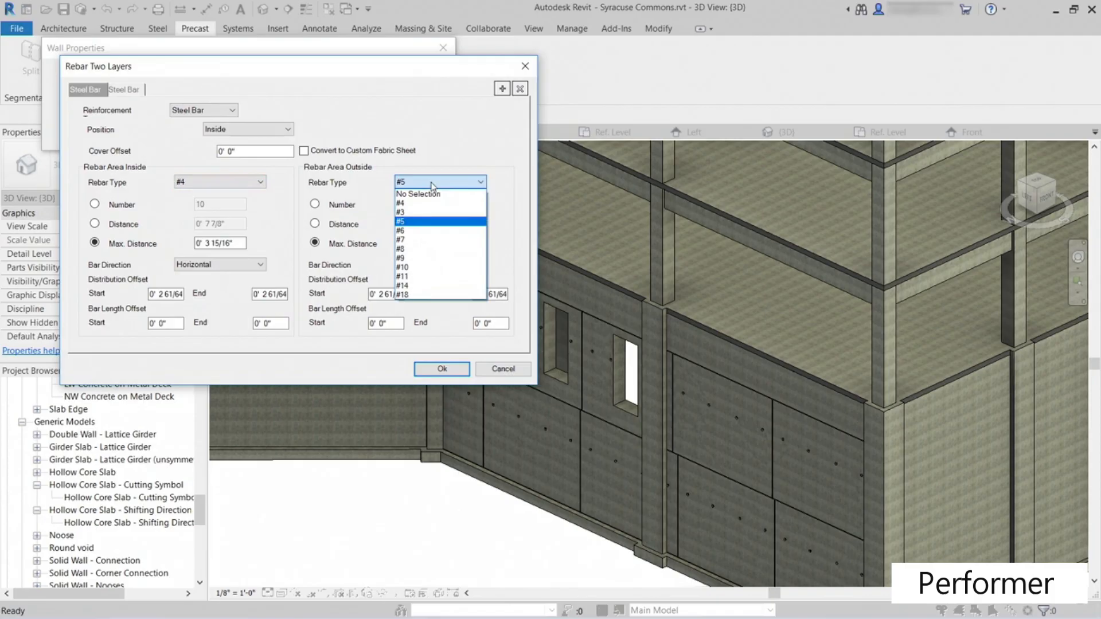
click(406, 204)
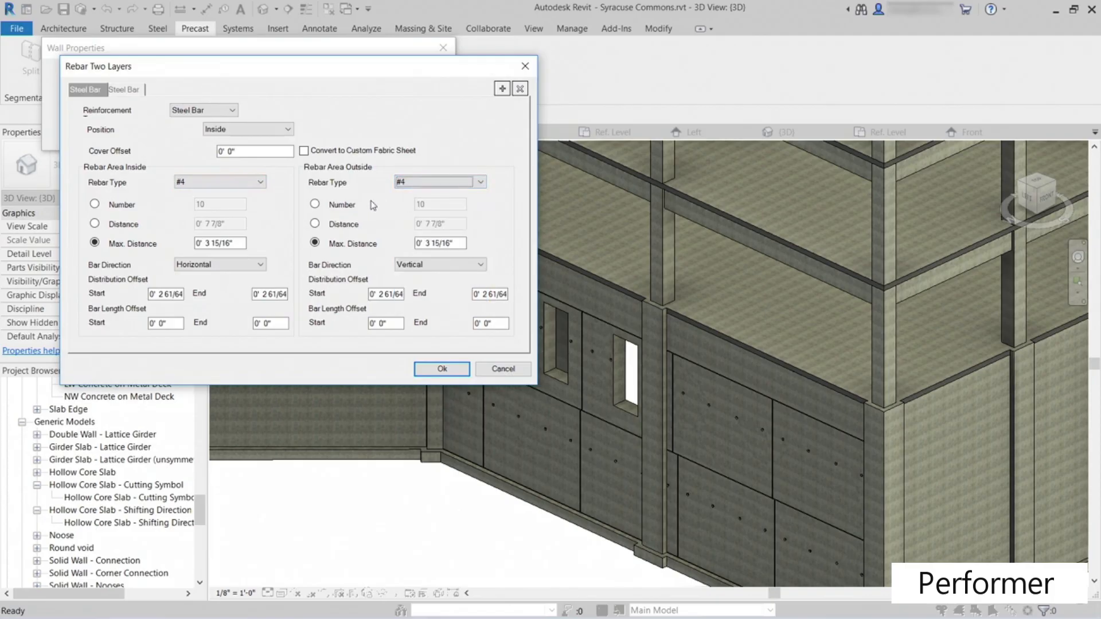
Step: Set both rebar types of the Outside layer to #4 and apply the reinforcement with Corner Bars to the wall segments
click(130, 91)
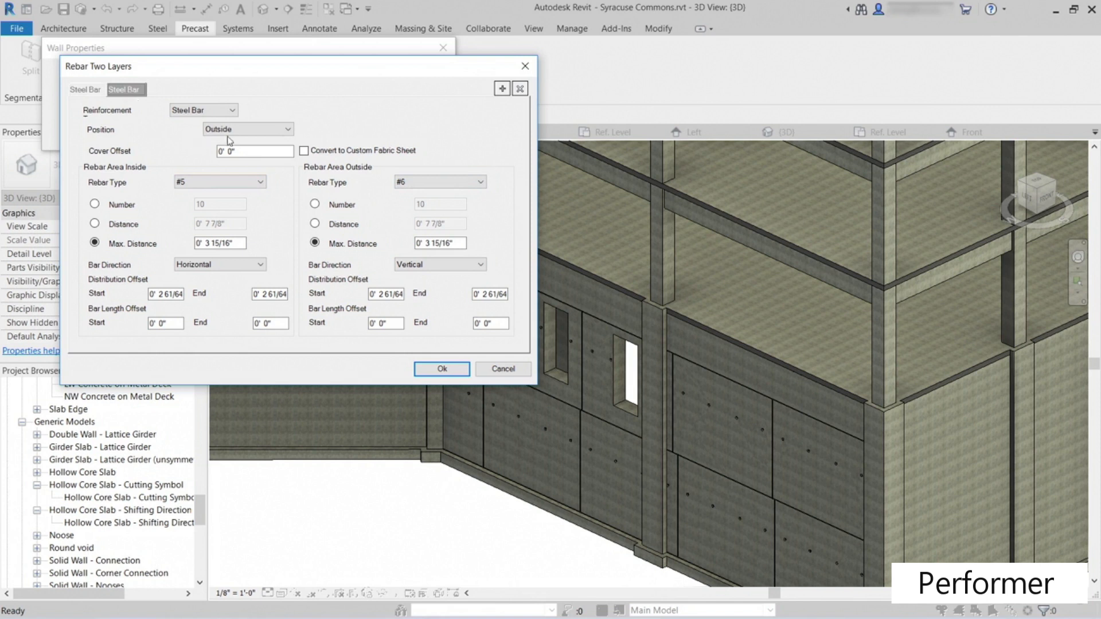
click(88, 92)
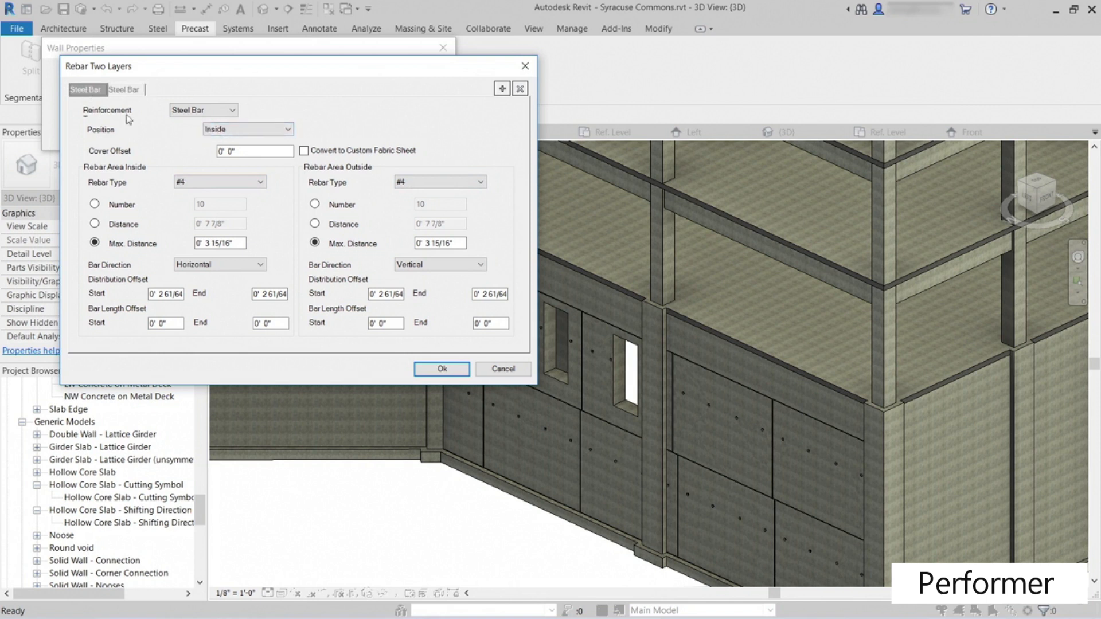
click(132, 91)
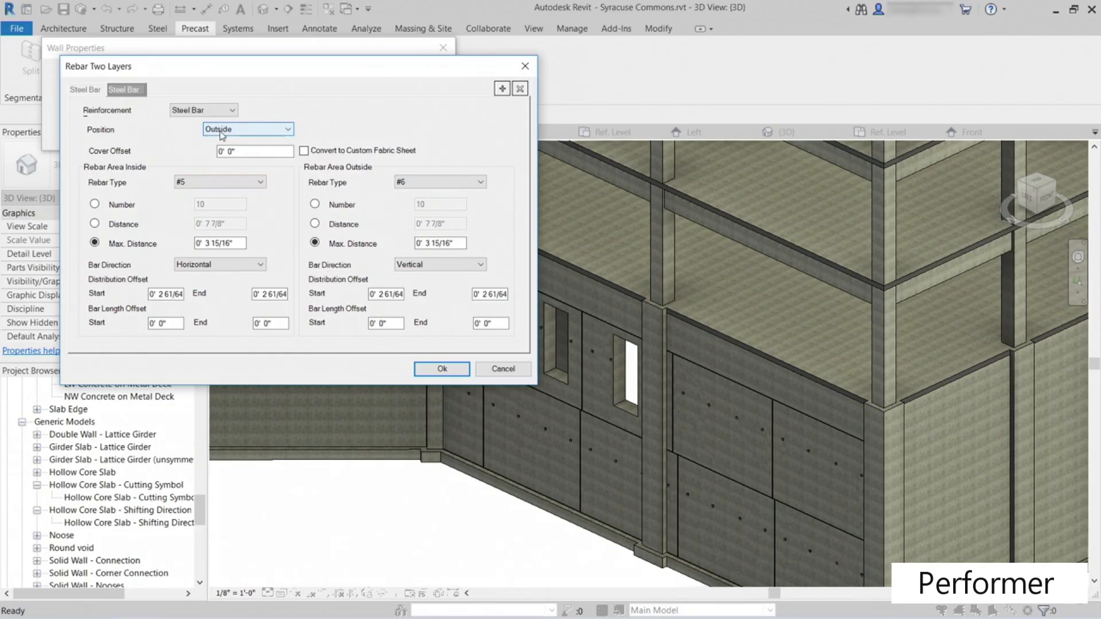
click(188, 183)
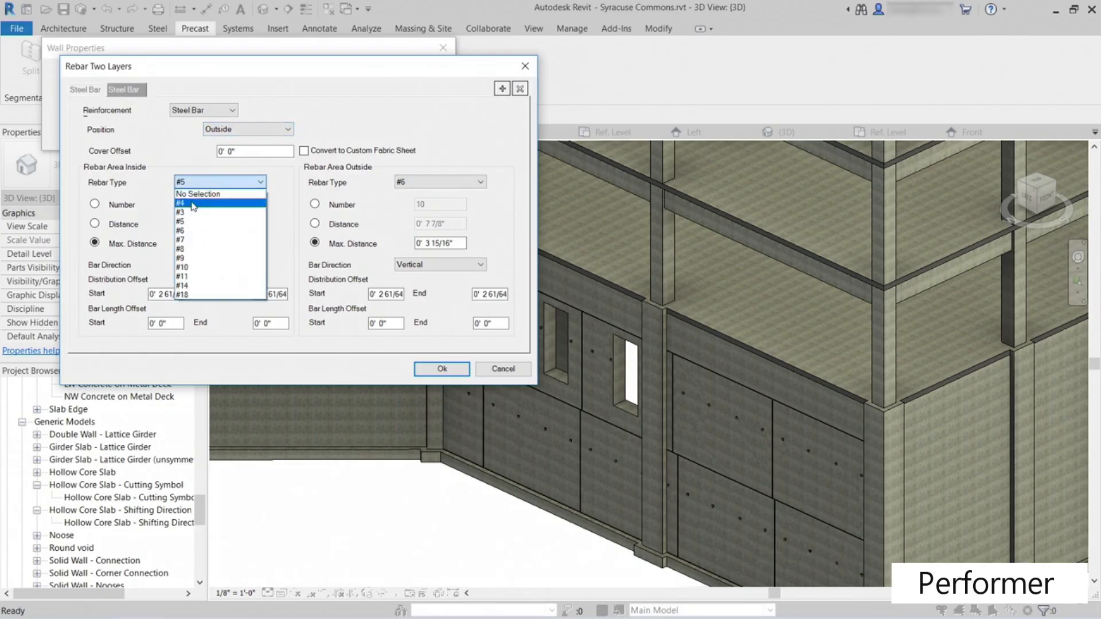
click(193, 205)
click(411, 184)
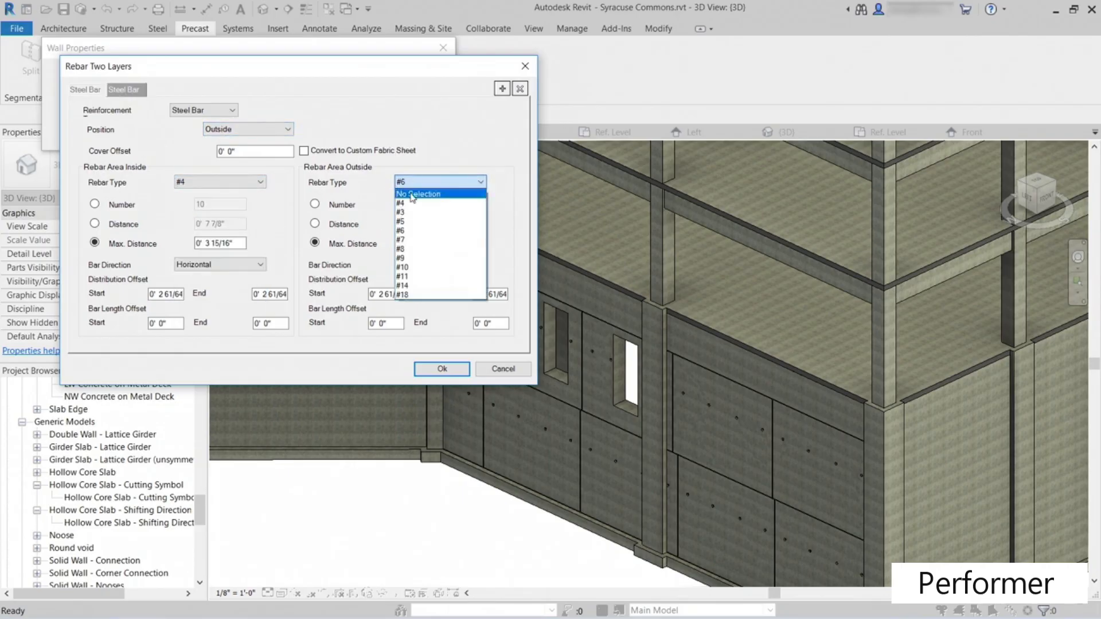
click(411, 204)
click(433, 371)
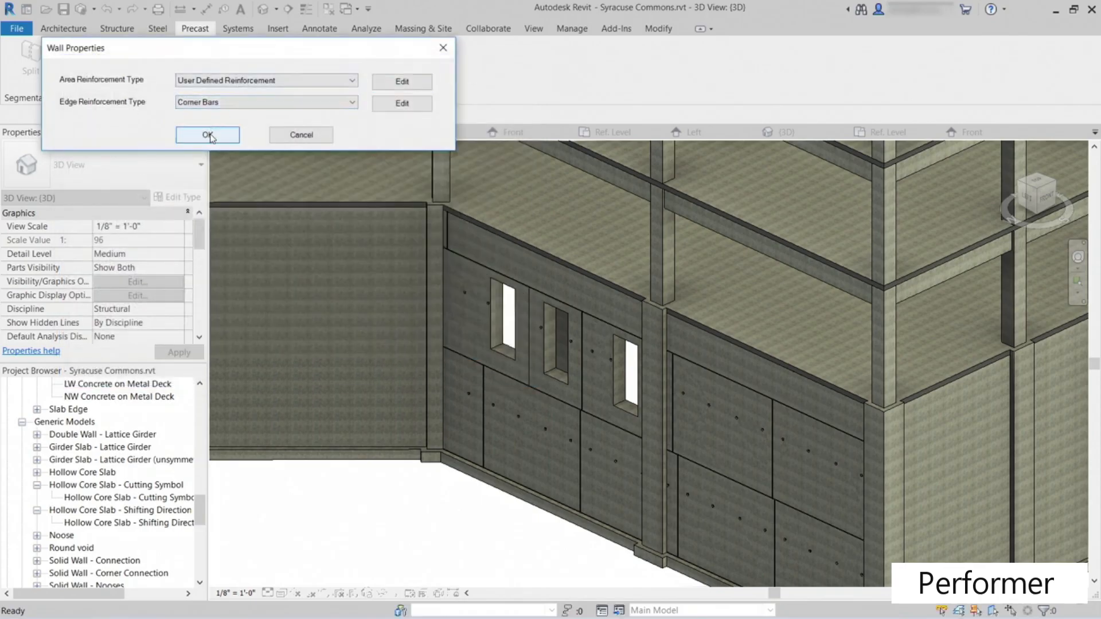
click(210, 137)
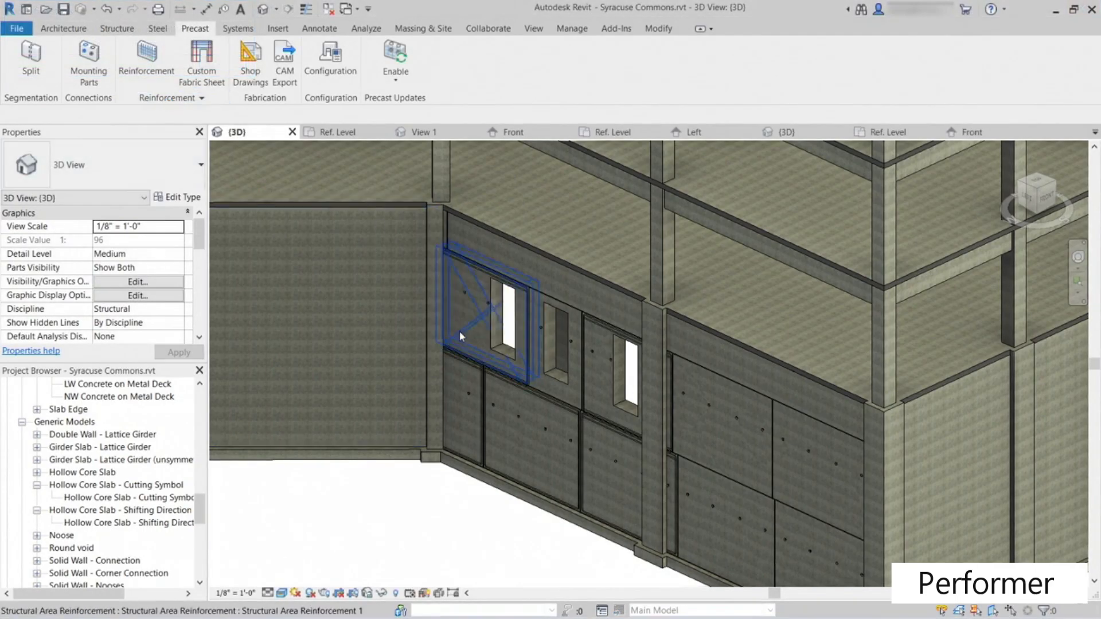
Step: Inspect the reinforcement in the wall segment with the first door opening by selecting its assembly and viewing it from another angle
scroll(459, 332, up, 5)
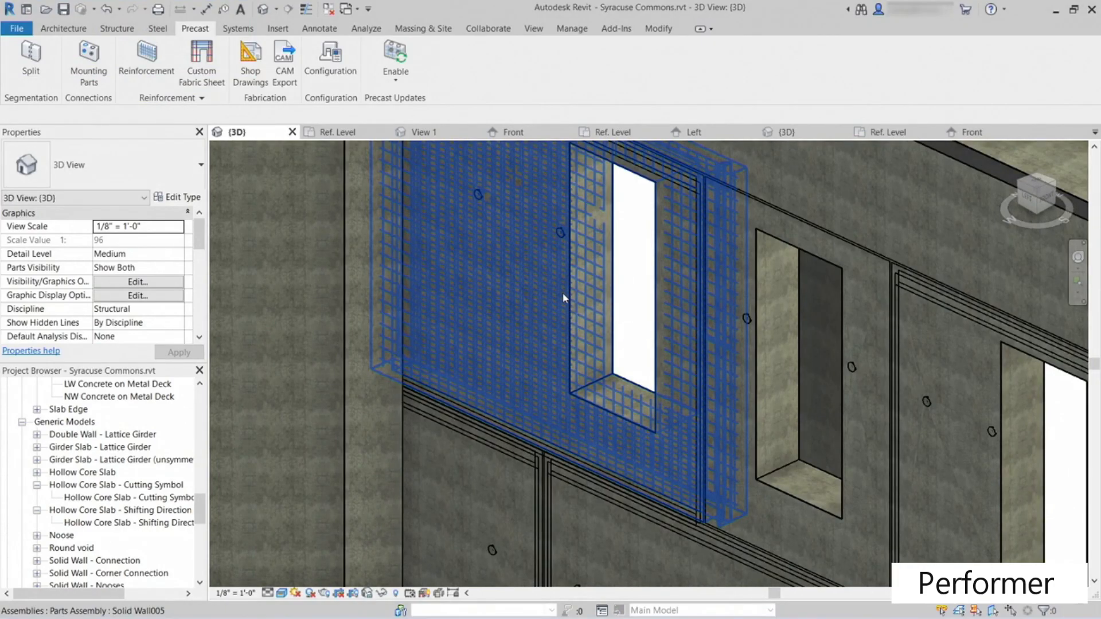
click(562, 293)
shift+middle_drag(526, 319, 569, 332)
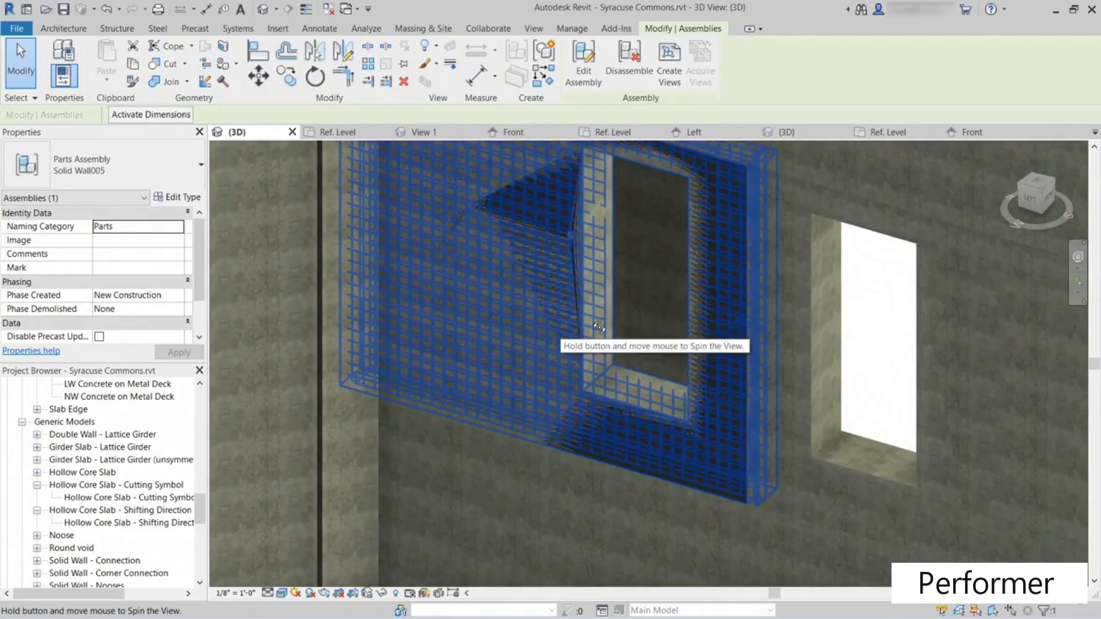
middle_drag(626, 280, 621, 297)
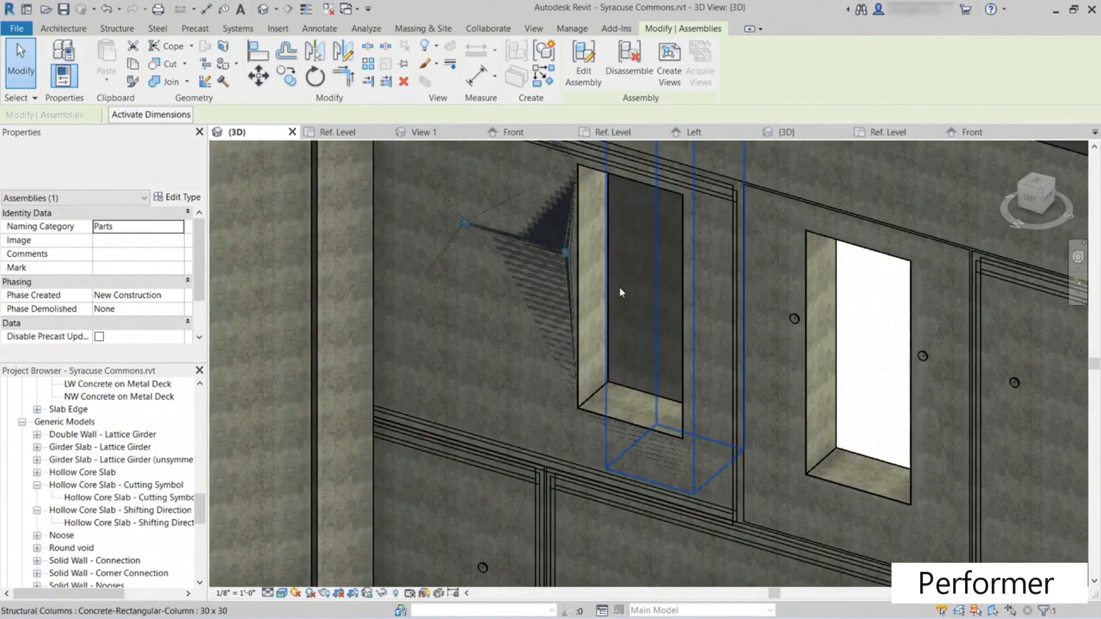
key(Escape)
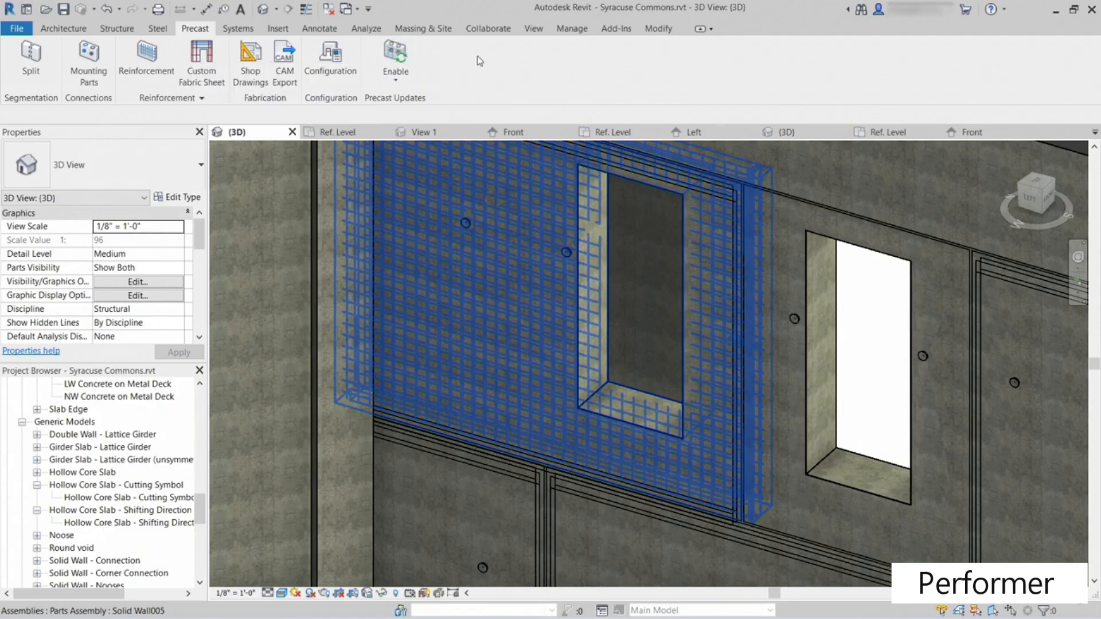
Step: In the Solid Wall reinforcement configuration, edit Rebar Two Layers and set both rebar types of the Inside layer to #4
click(331, 67)
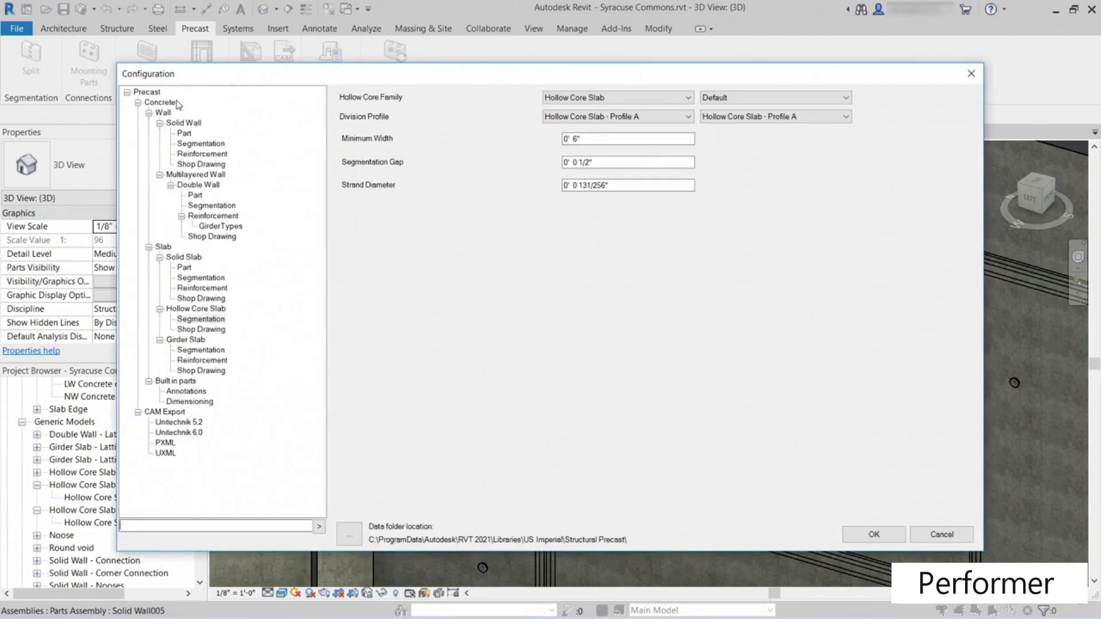
click(148, 114)
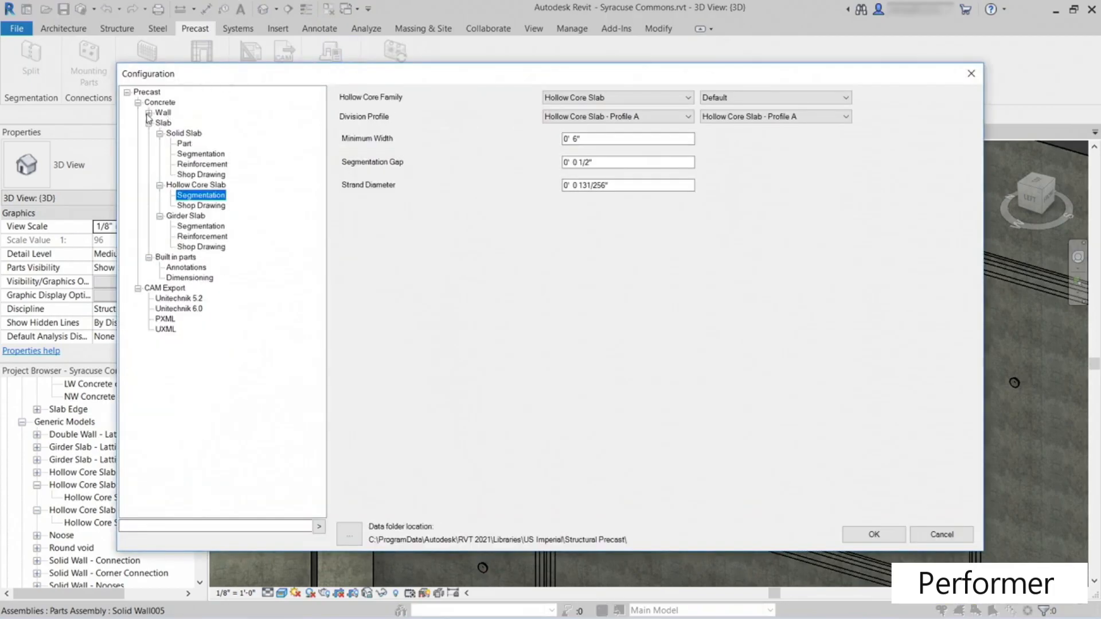
click(149, 113)
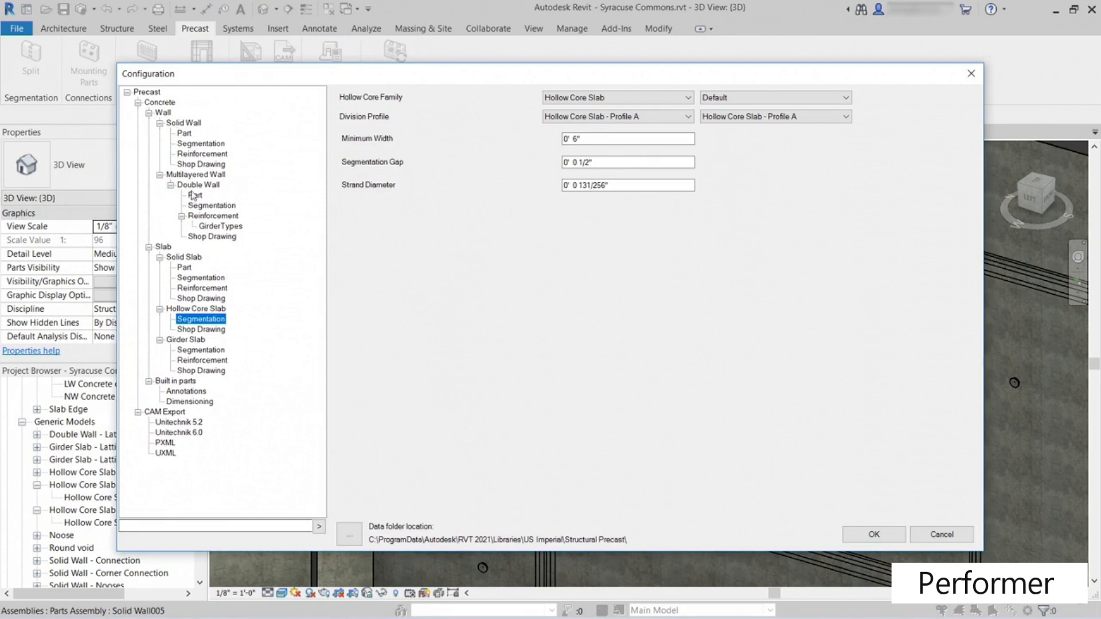
click(199, 156)
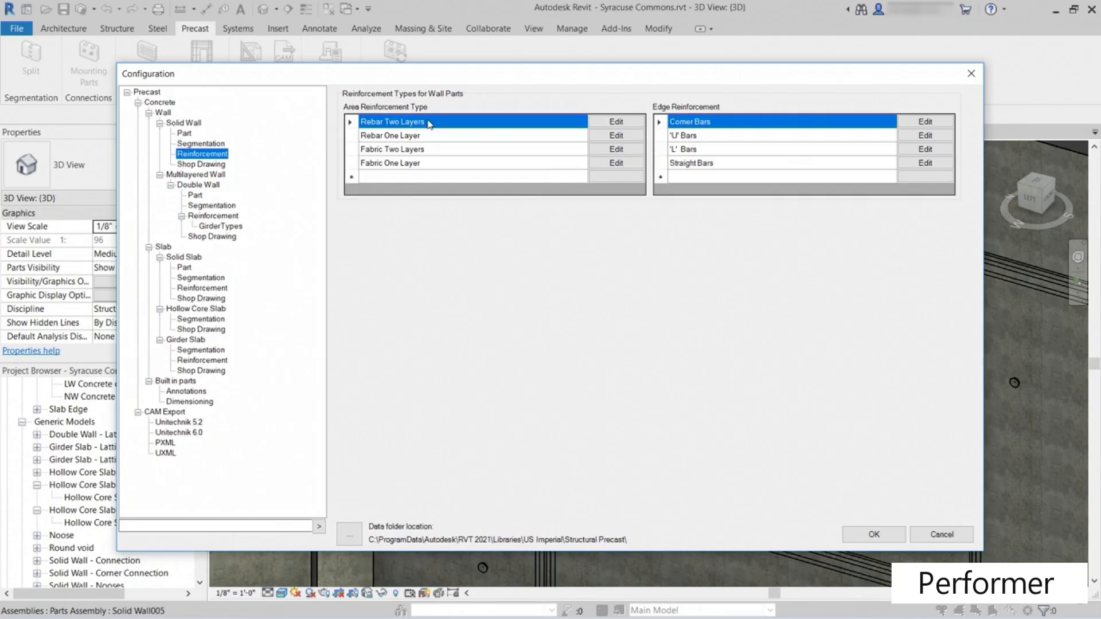
click(616, 122)
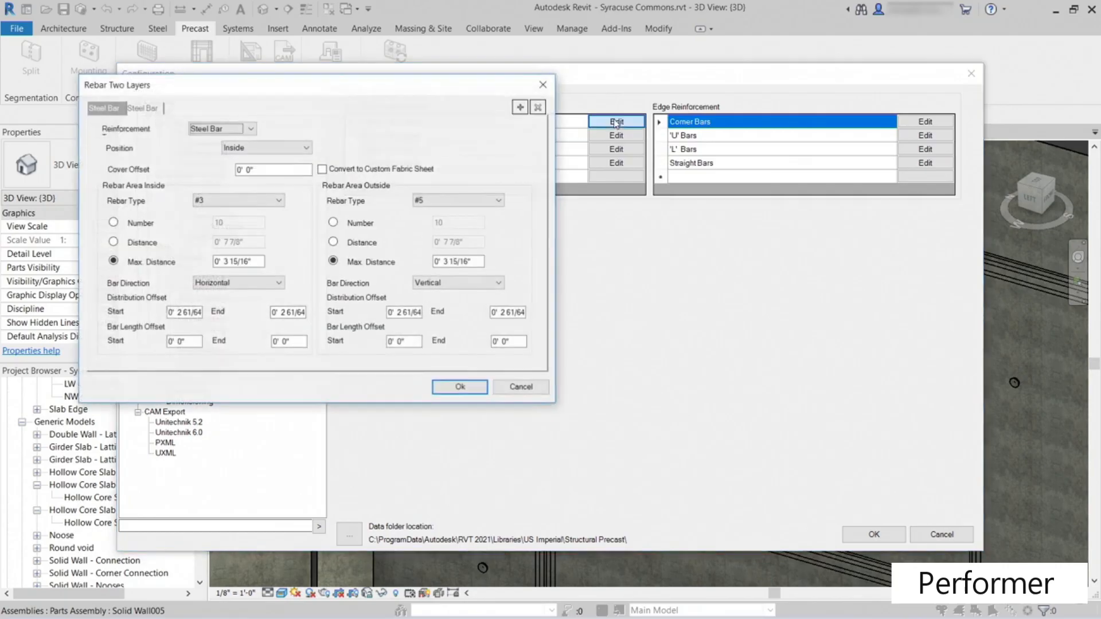
click(206, 202)
click(213, 224)
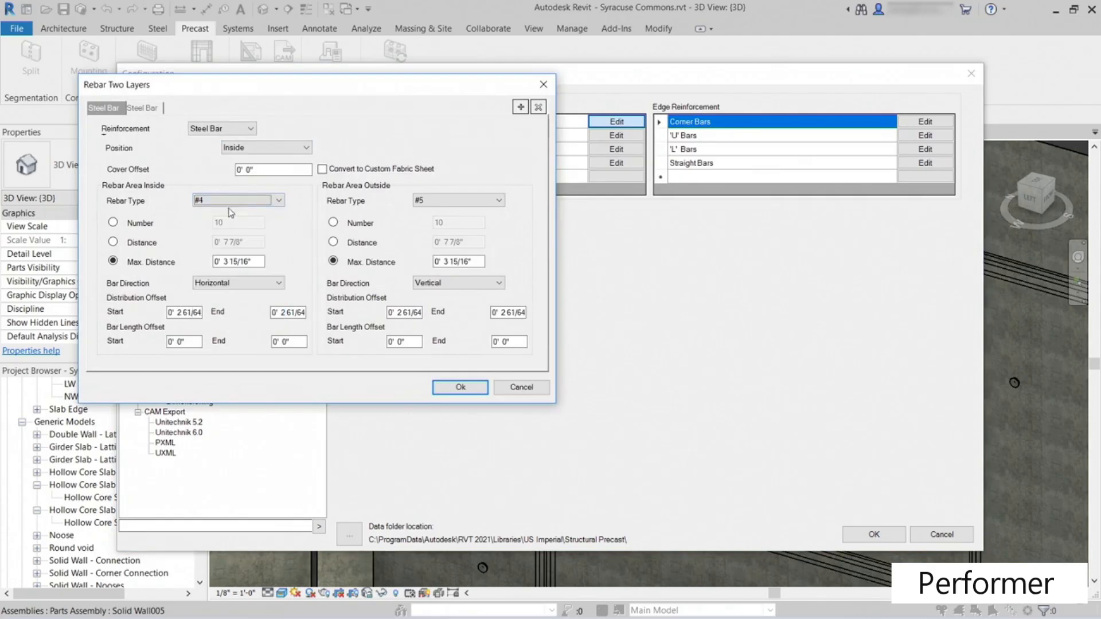
click(436, 202)
click(438, 224)
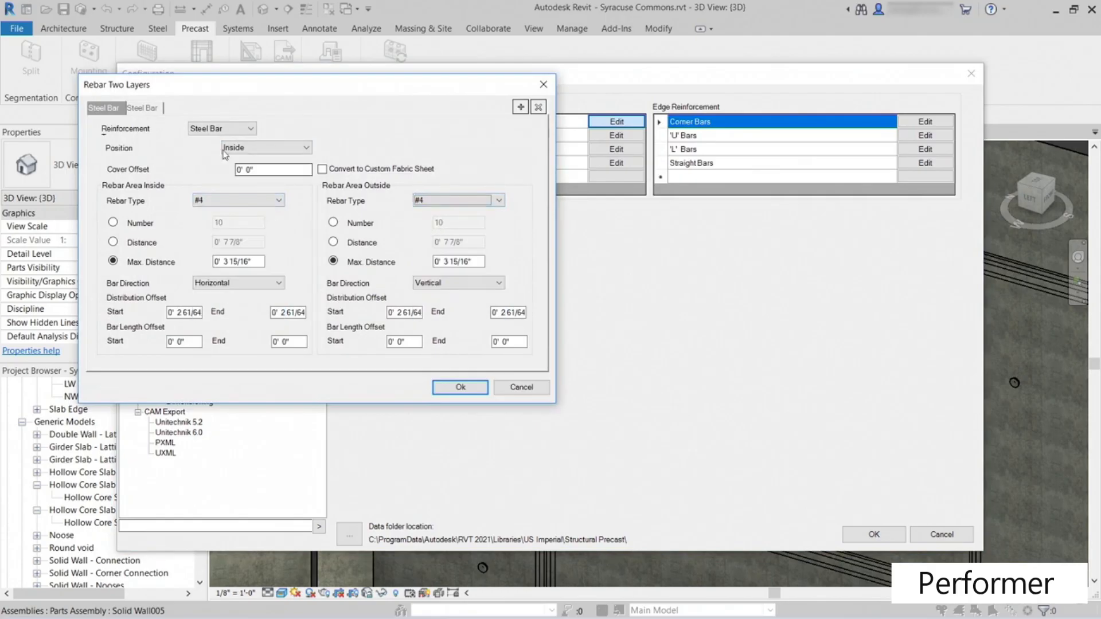
Step: Set both rebar types of the Outside layer of Rebar Two Layers to #4 and accept the configuration
click(148, 109)
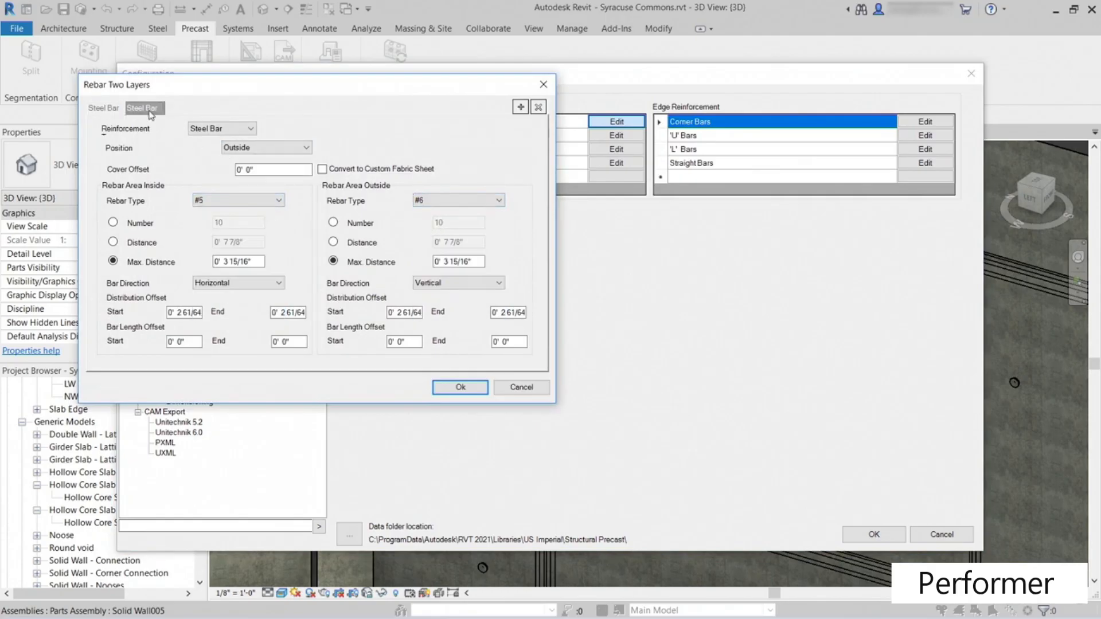
click(215, 202)
click(213, 221)
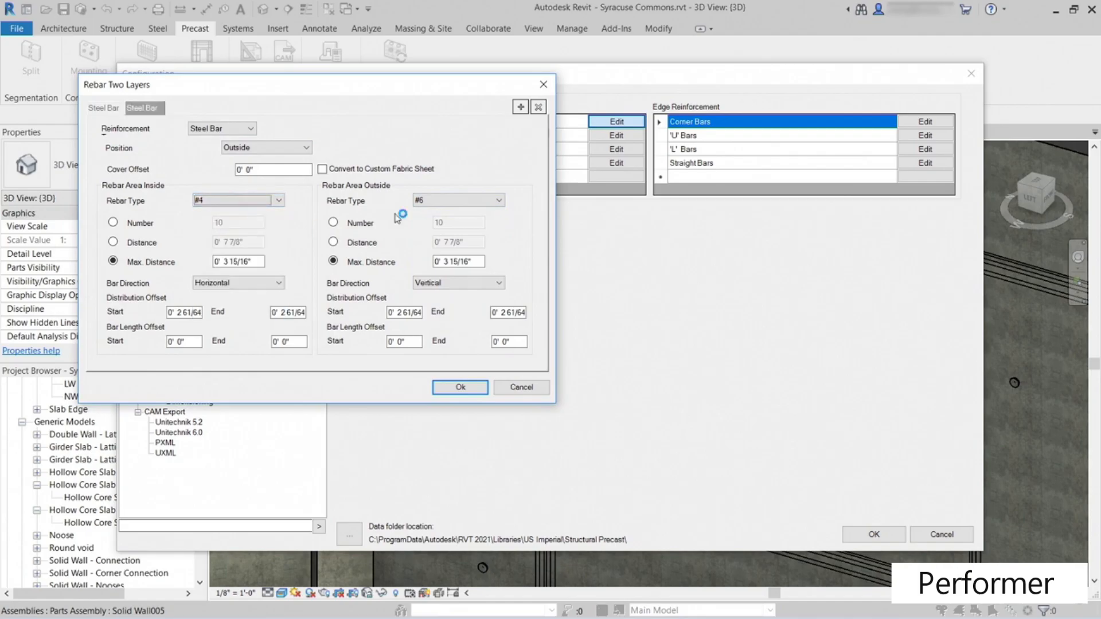
click(436, 202)
click(435, 229)
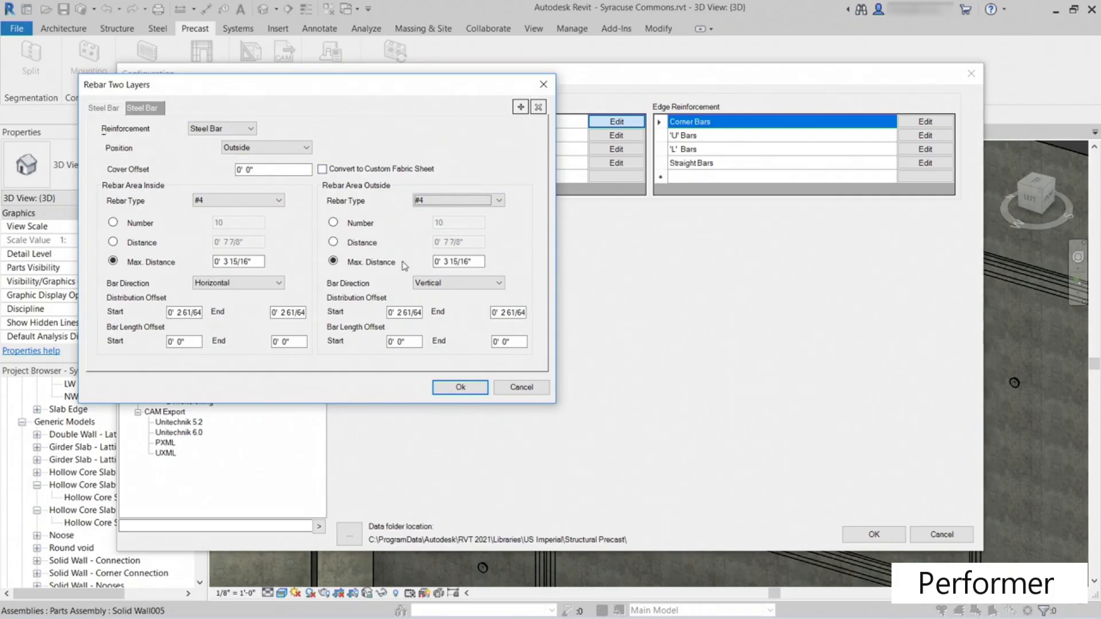
click(460, 387)
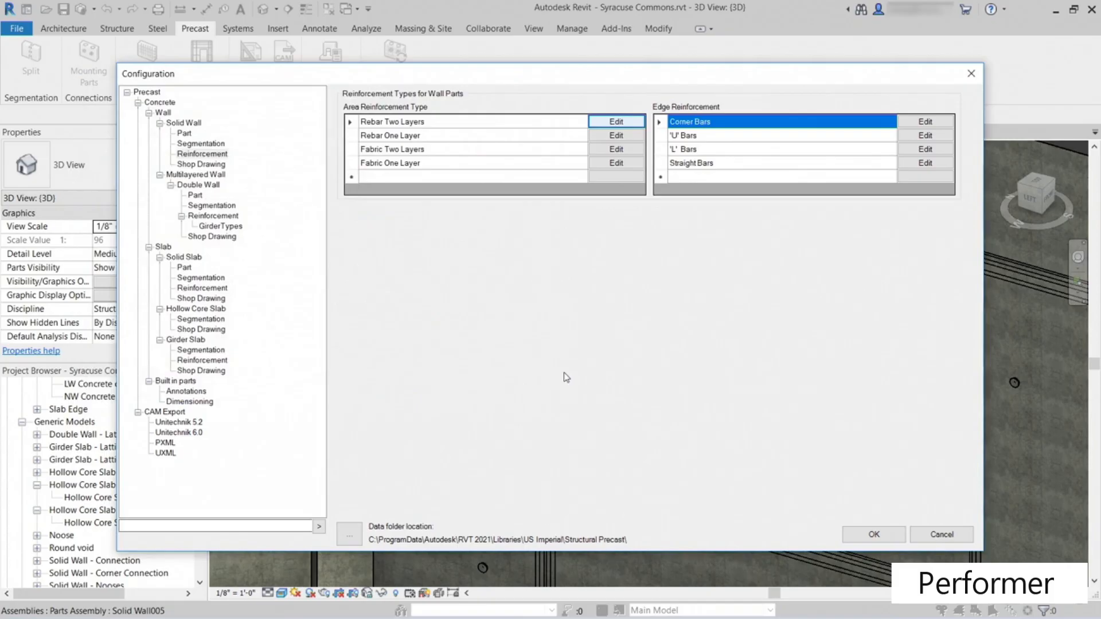
click(879, 538)
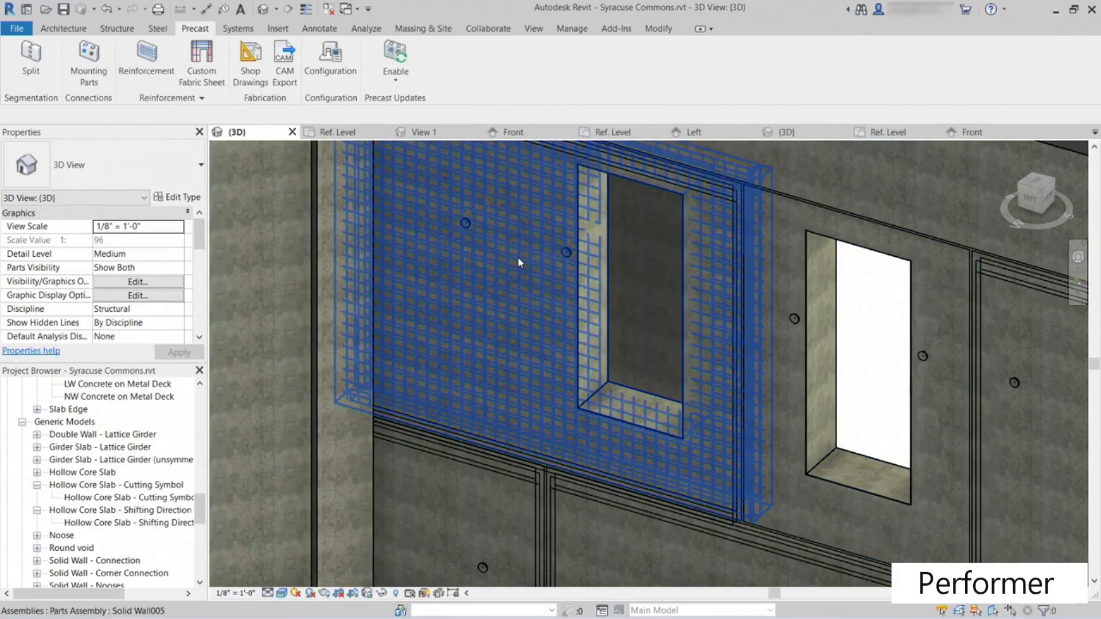
scroll(522, 266, down, 2)
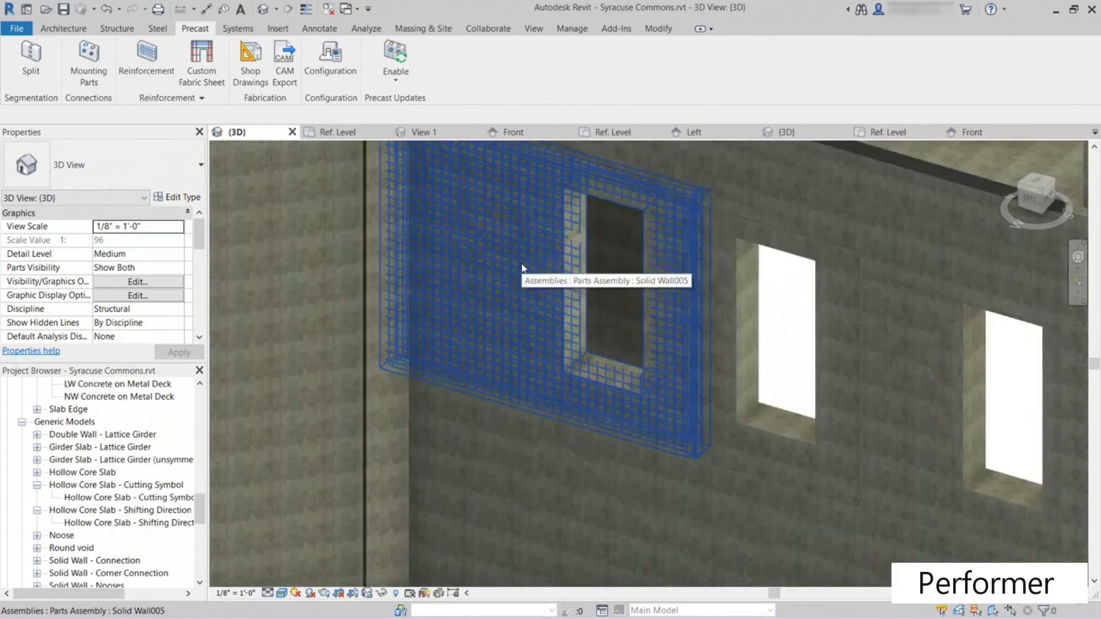
scroll(579, 281, down, 2)
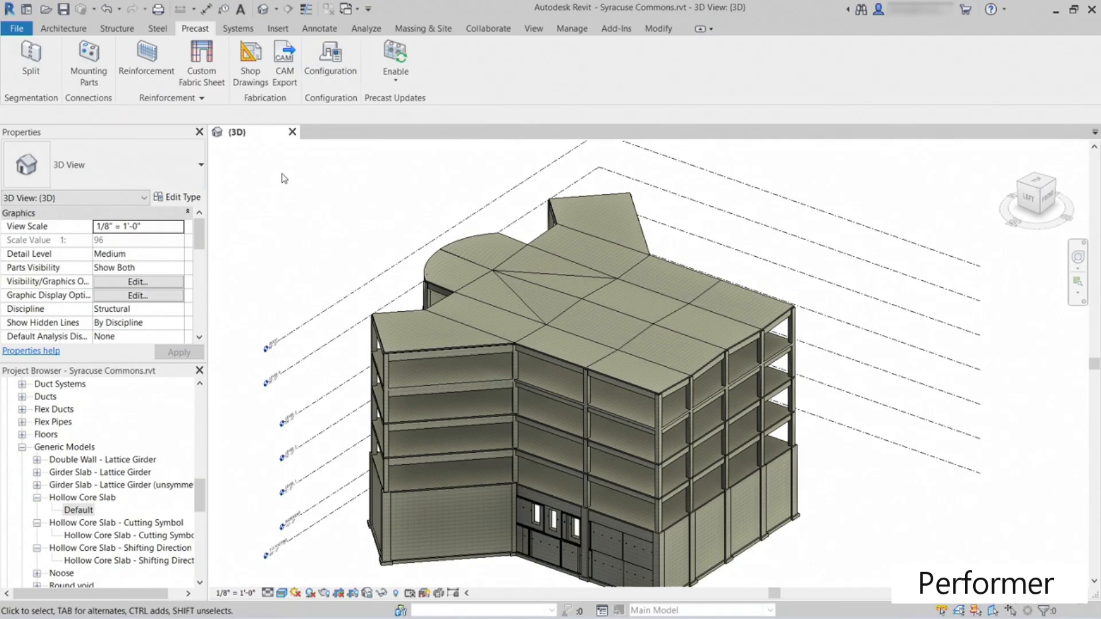
Step: Switch to File Explorer and look through the Custom Slabs folder of the US Imperial Structural Precast library
drag(1100, 104, 518, 92)
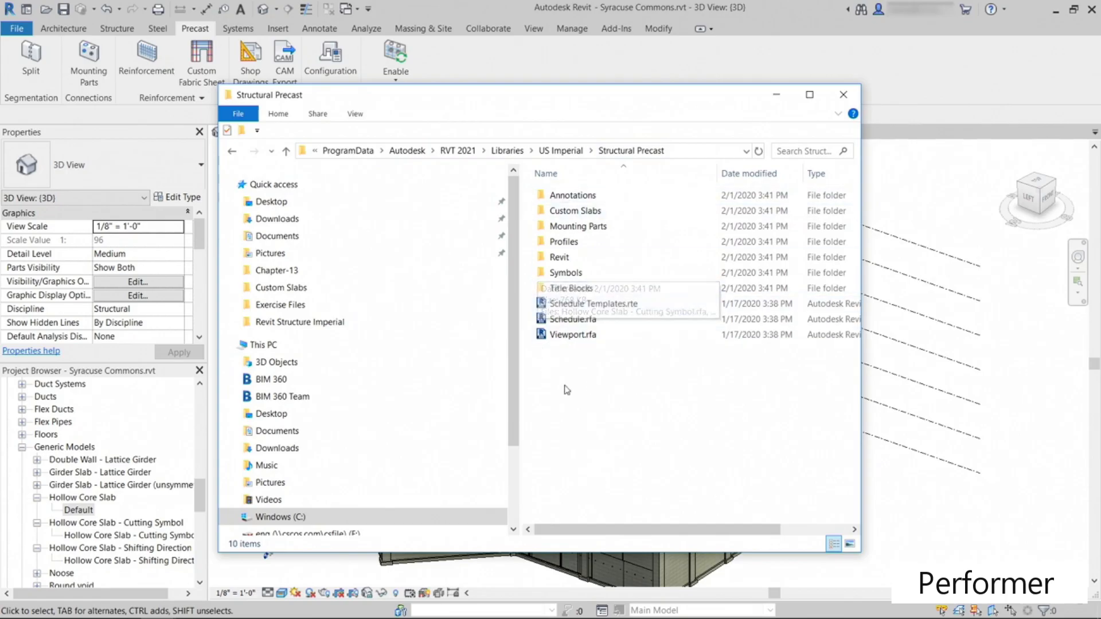
click(592, 212)
double_click(593, 212)
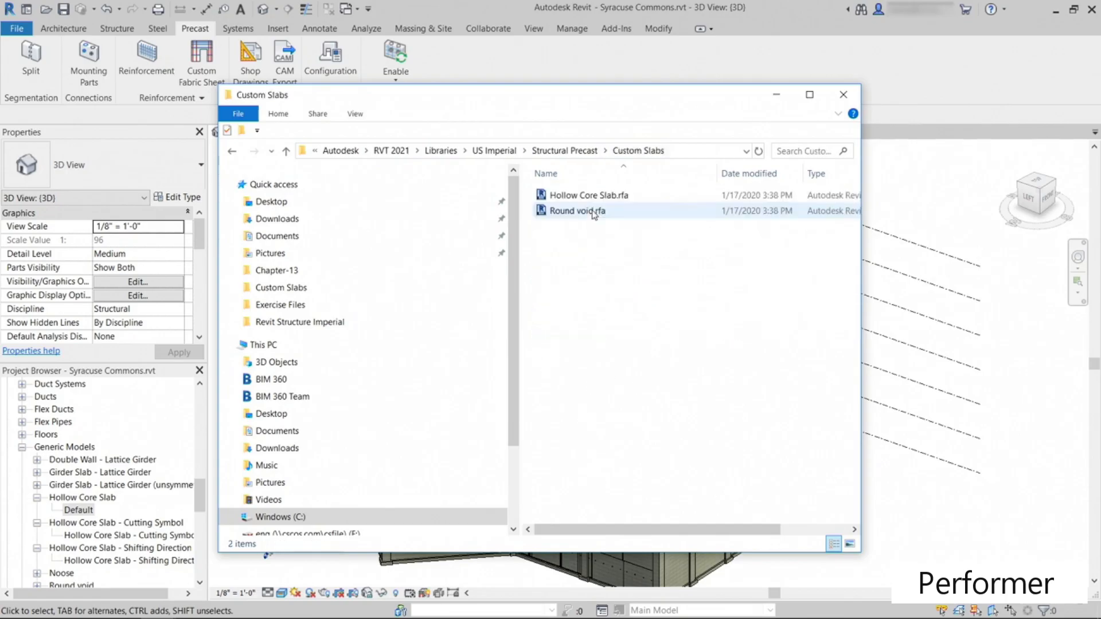
click(606, 198)
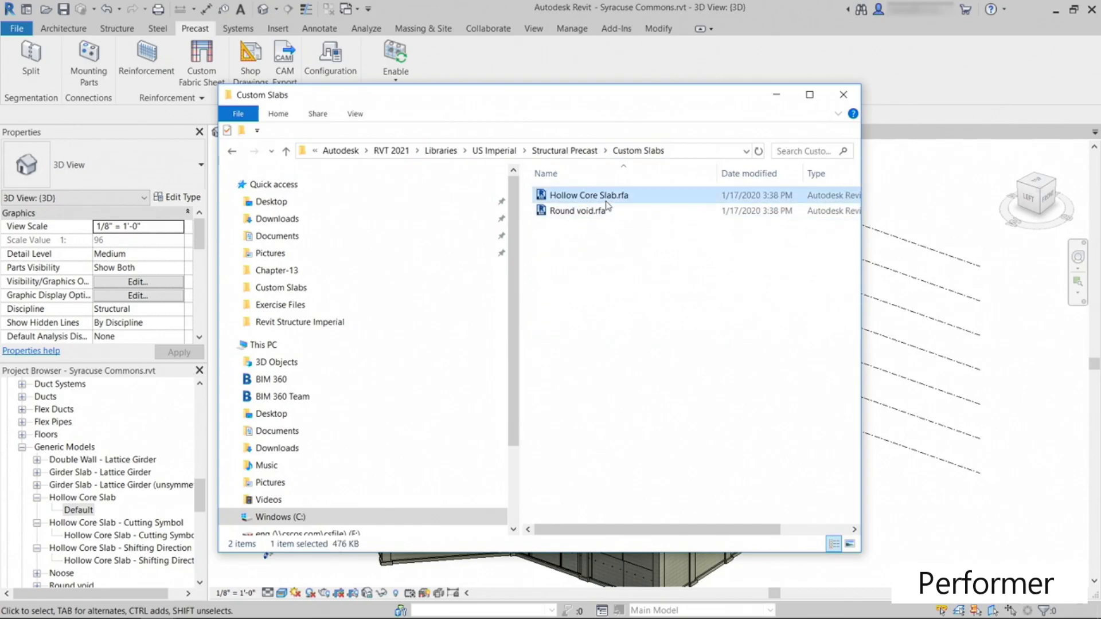
click(600, 243)
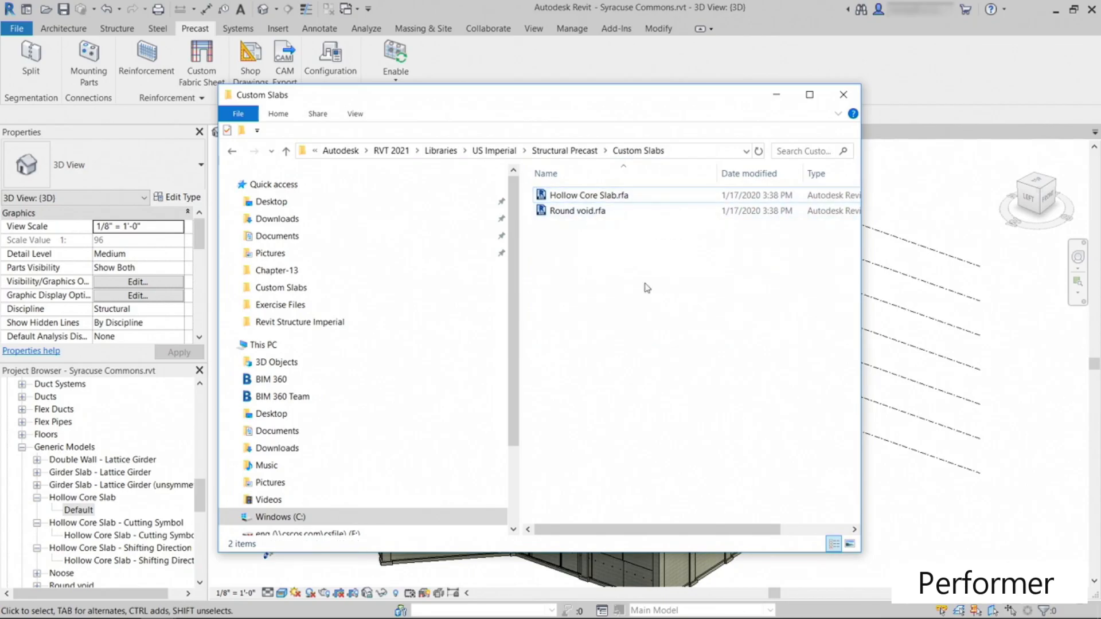
Step: Open the Hollow Core Slab.rfa family in Revit to view its geometry, and close it again
double_click(578, 197)
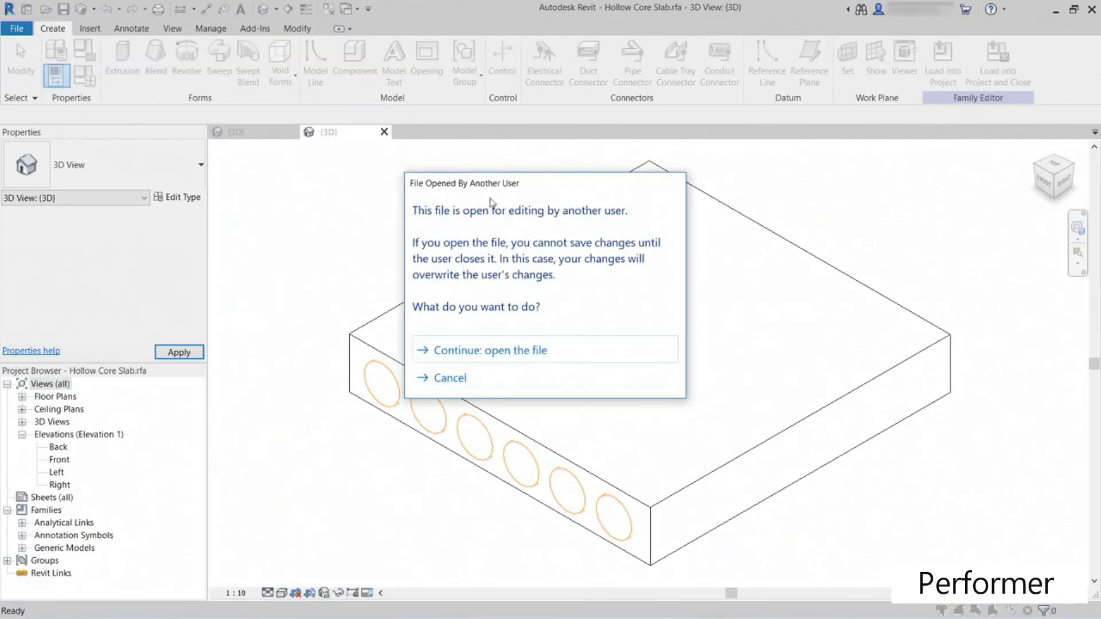
click(493, 351)
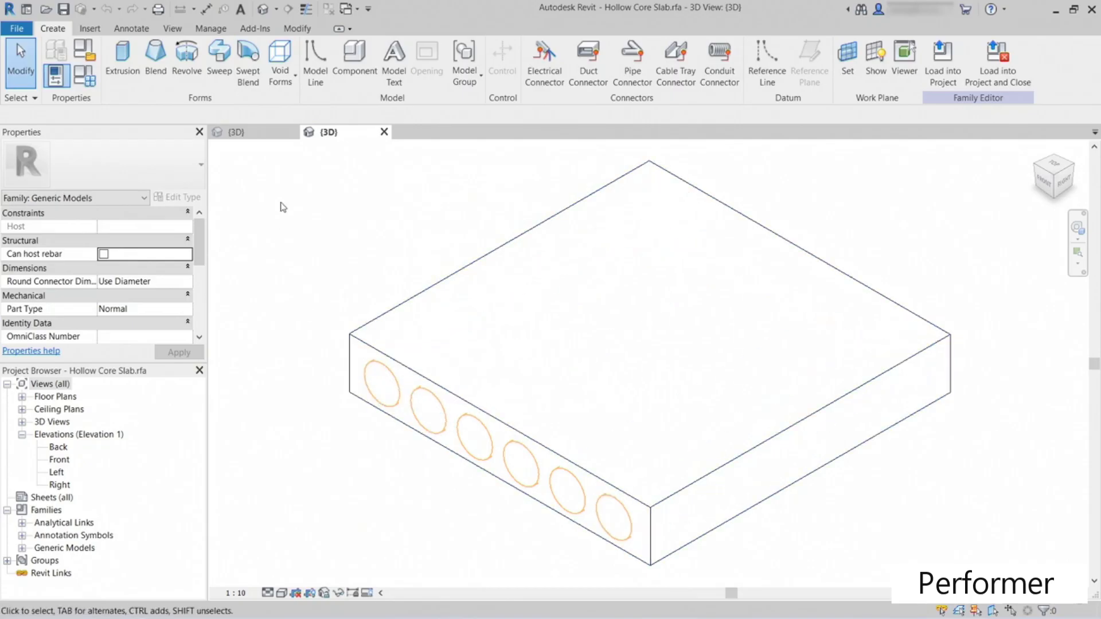
click(384, 132)
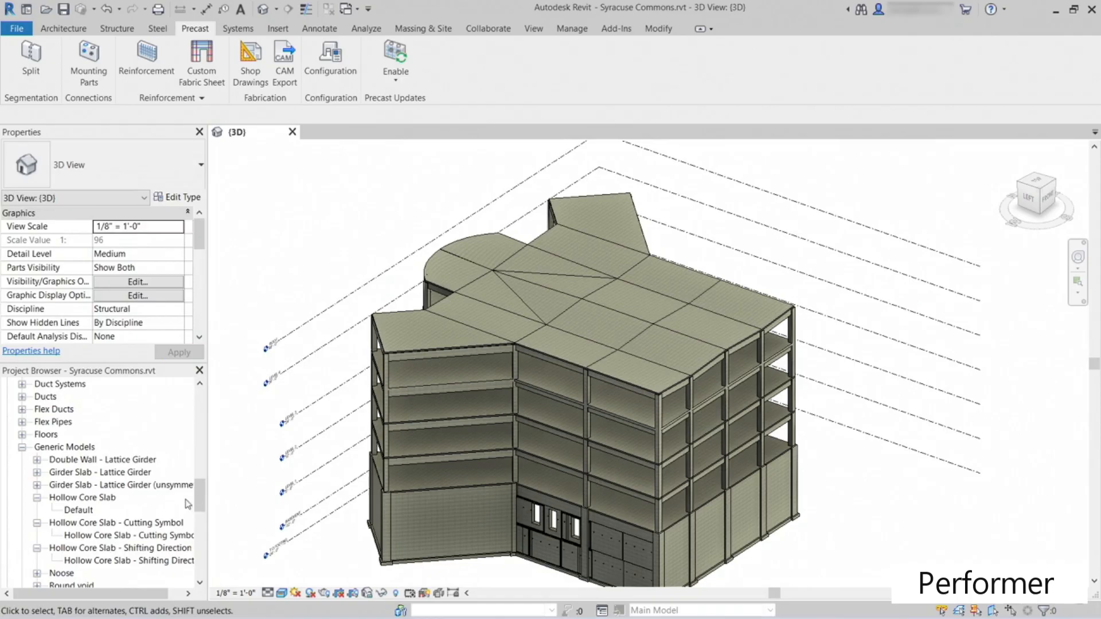
Step: Rename the Default type of the Hollow Core Slab generic model family to Typical Plank
mouse_move(201, 494)
mouse_down()
mouse_move(201, 396)
mouse_move(189, 482)
mouse_move(190, 468)
mouse_move(201, 494)
mouse_up()
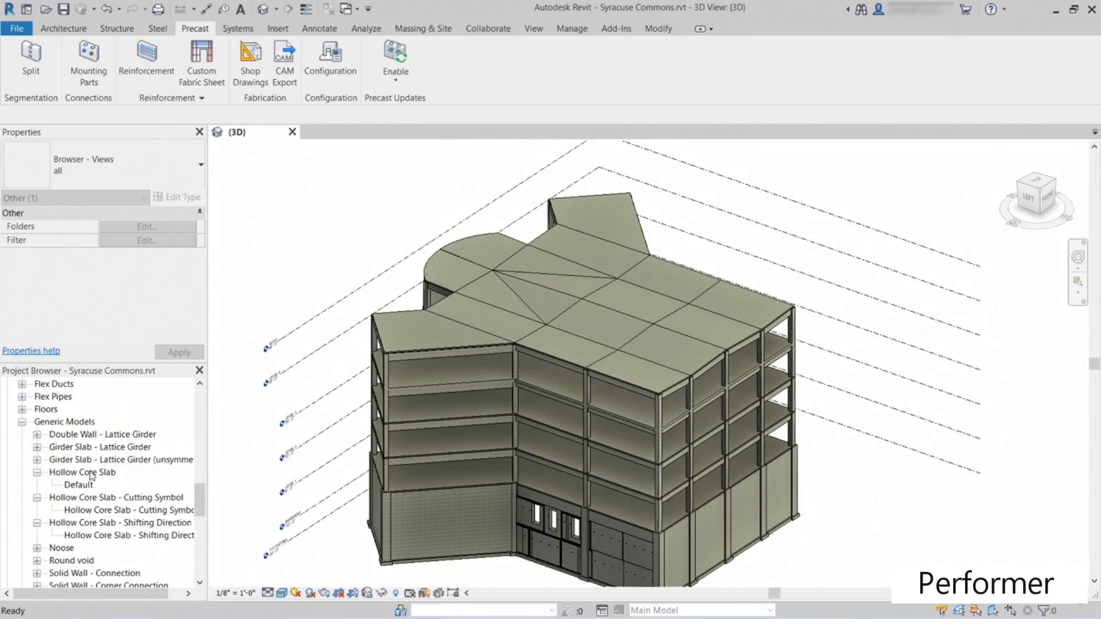
double_click(78, 485)
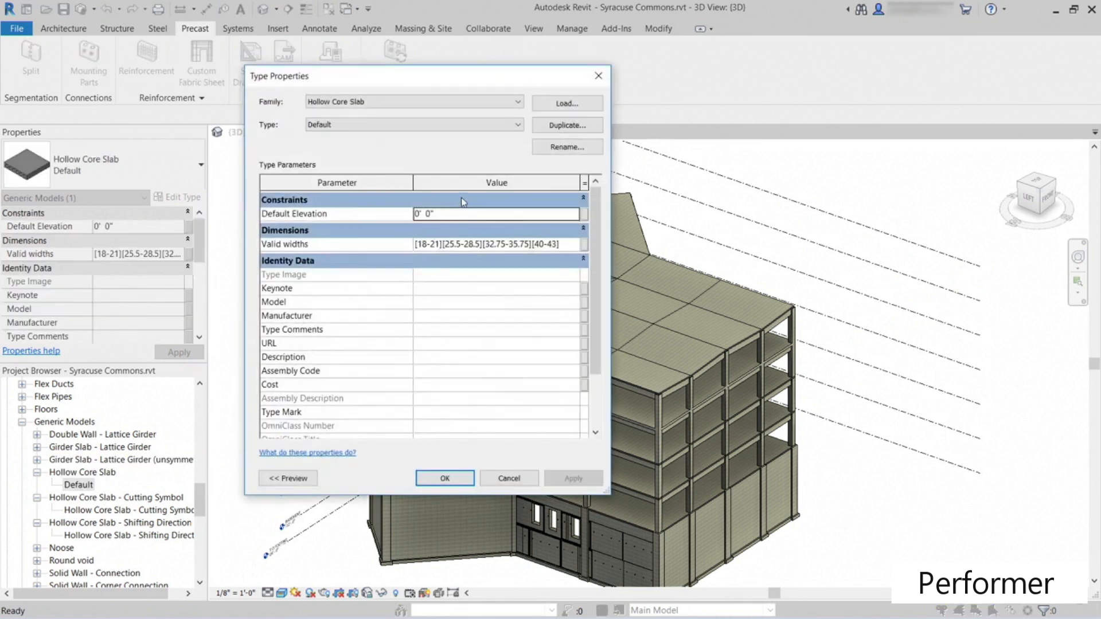
click(562, 150)
click(494, 279)
double_click(509, 278)
text(Typical Plank)
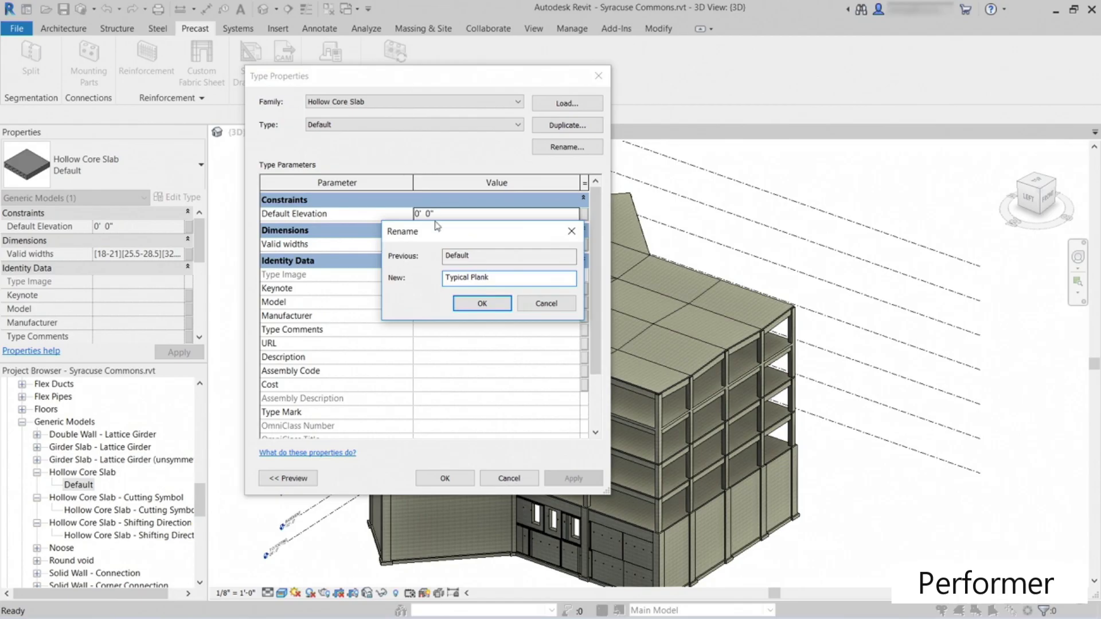
click(482, 303)
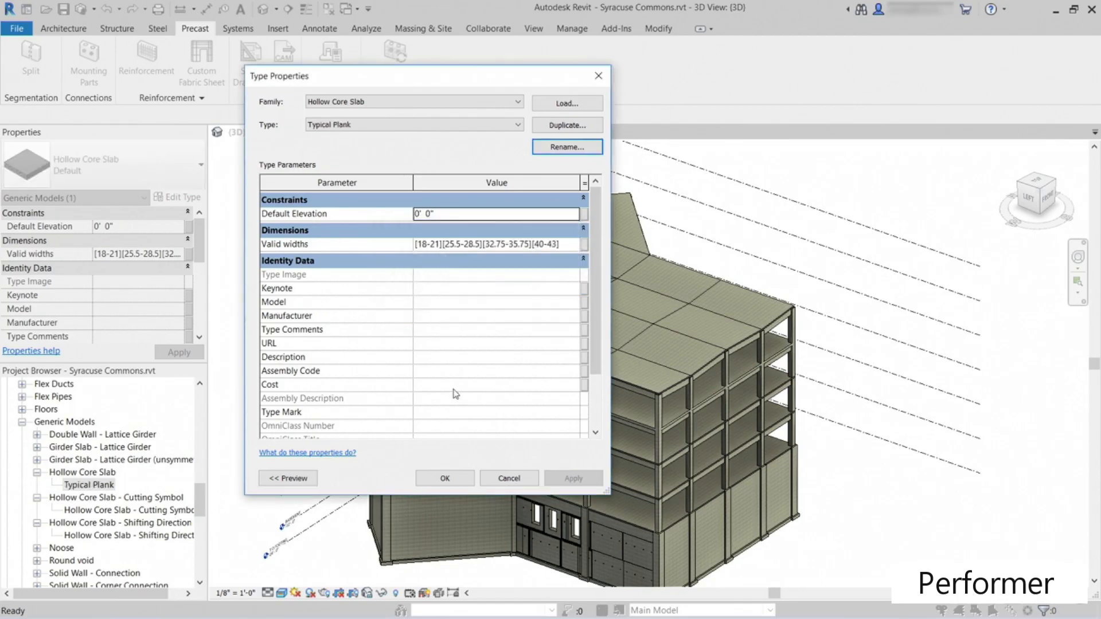
click(447, 479)
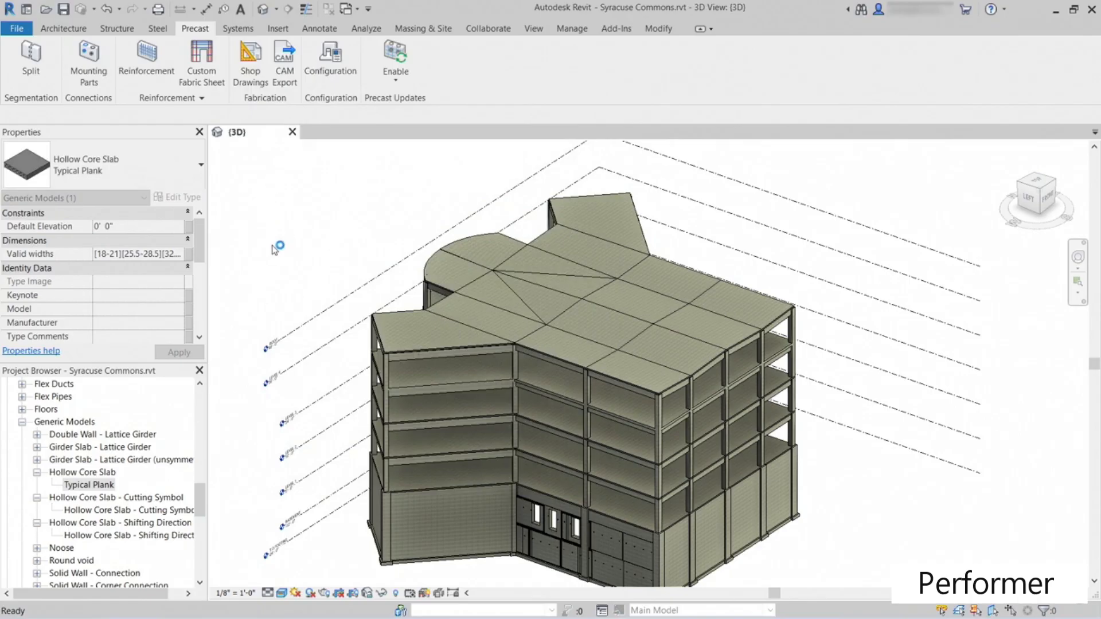
Step: Review the Hollow Core Slab segmentation configuration, choose Hollow Core Slab as the hollow core family, and accept the settings
click(337, 69)
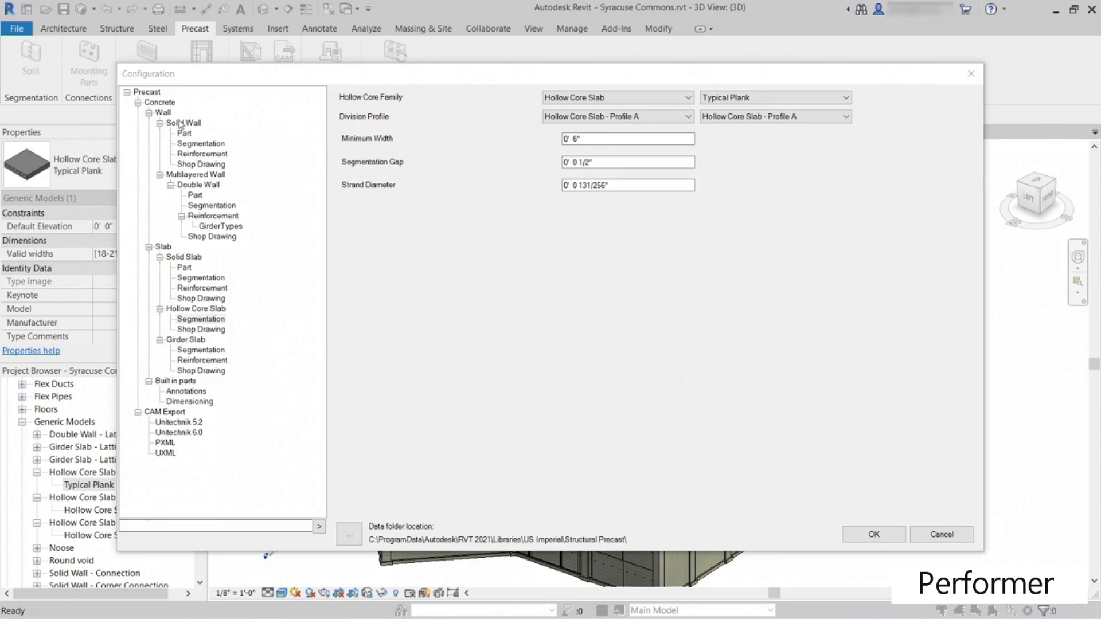
click(164, 247)
click(183, 266)
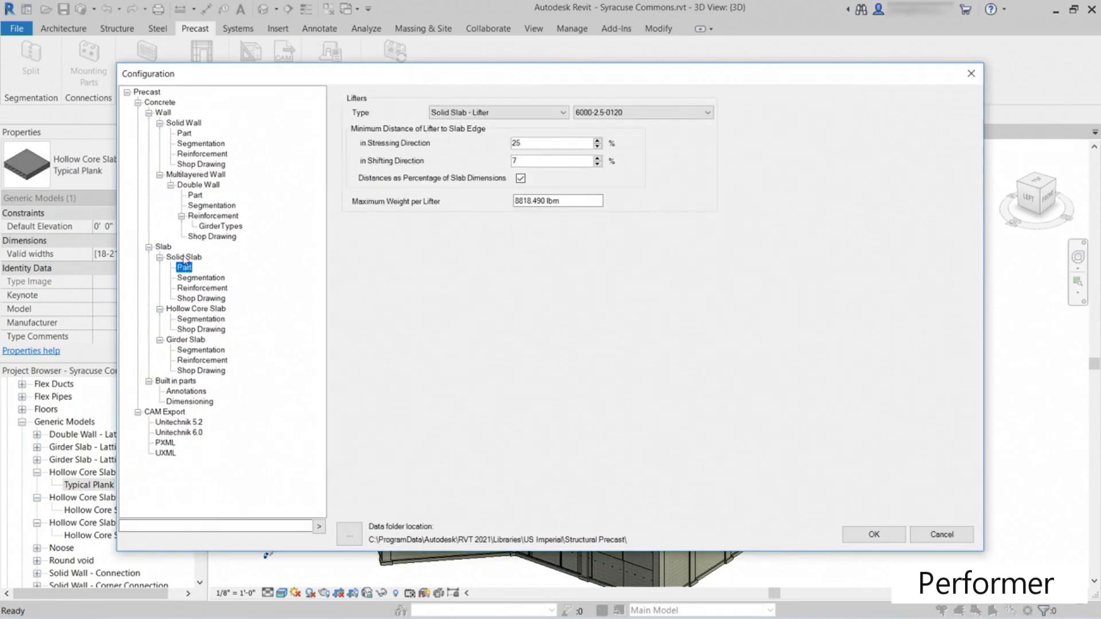
click(201, 319)
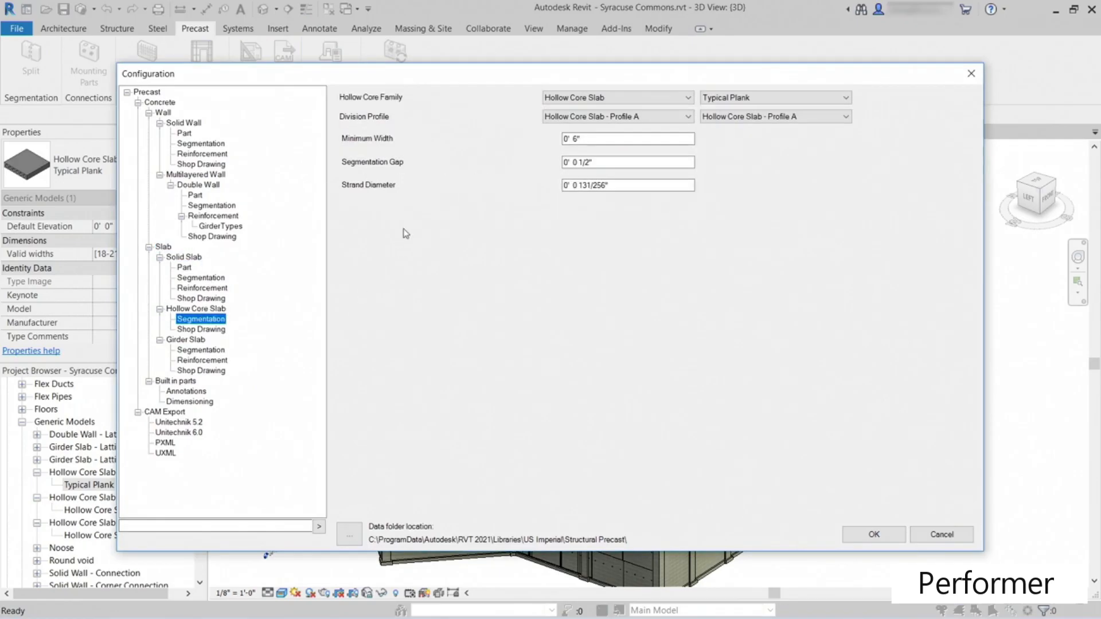
click(596, 98)
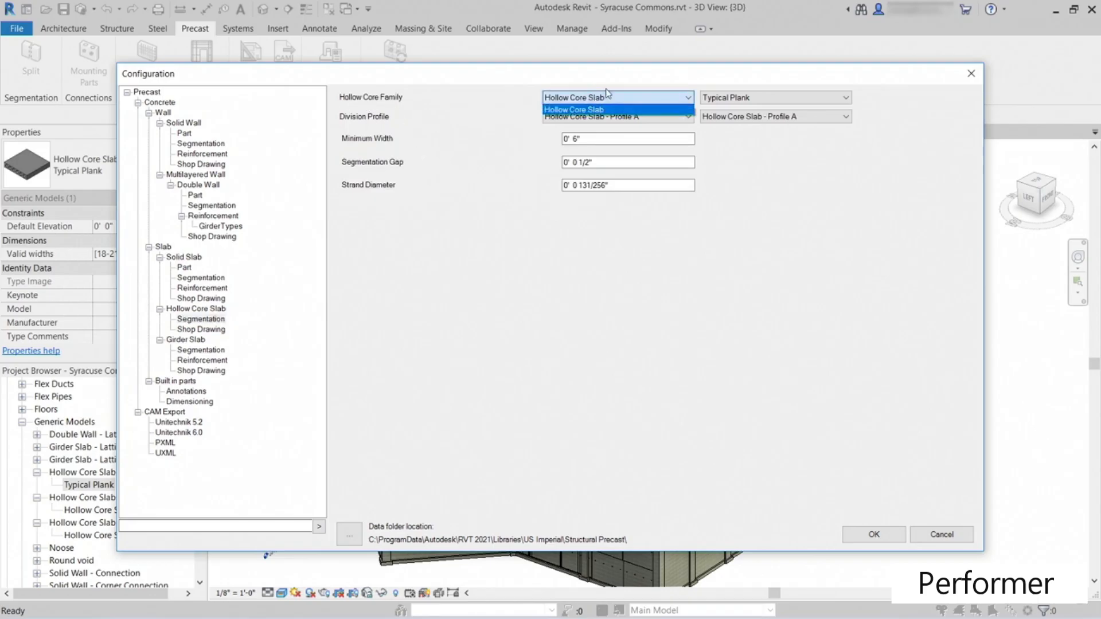
click(598, 110)
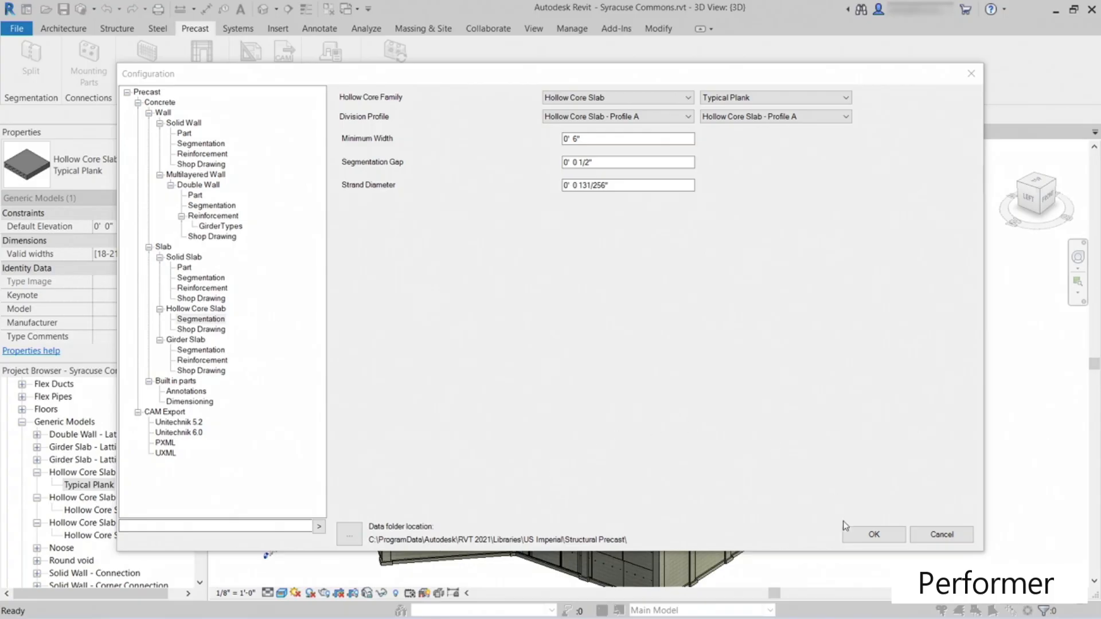
click(858, 537)
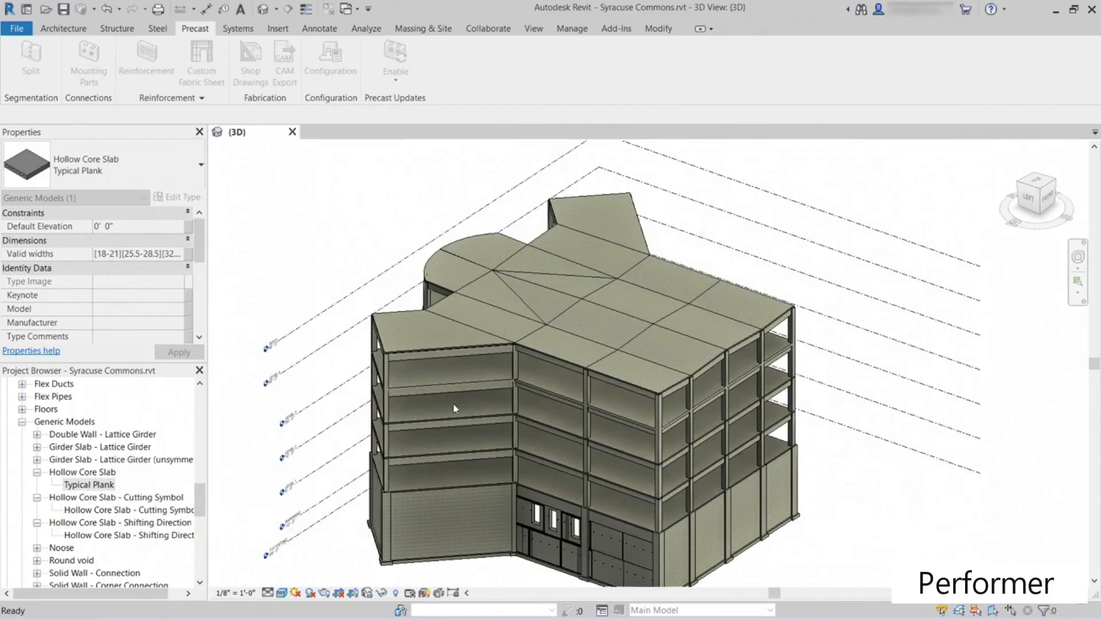
Step: Change the type of the LEVEL 4 concrete floor to 6" Concrete
scroll(457, 394, up, 5)
click(562, 350)
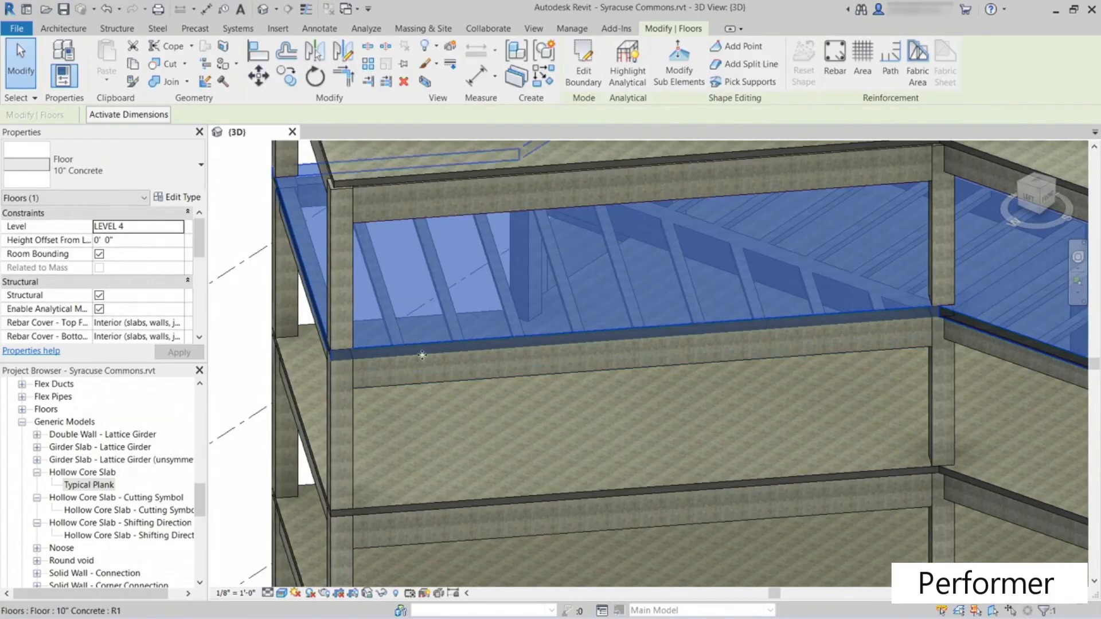
click(138, 150)
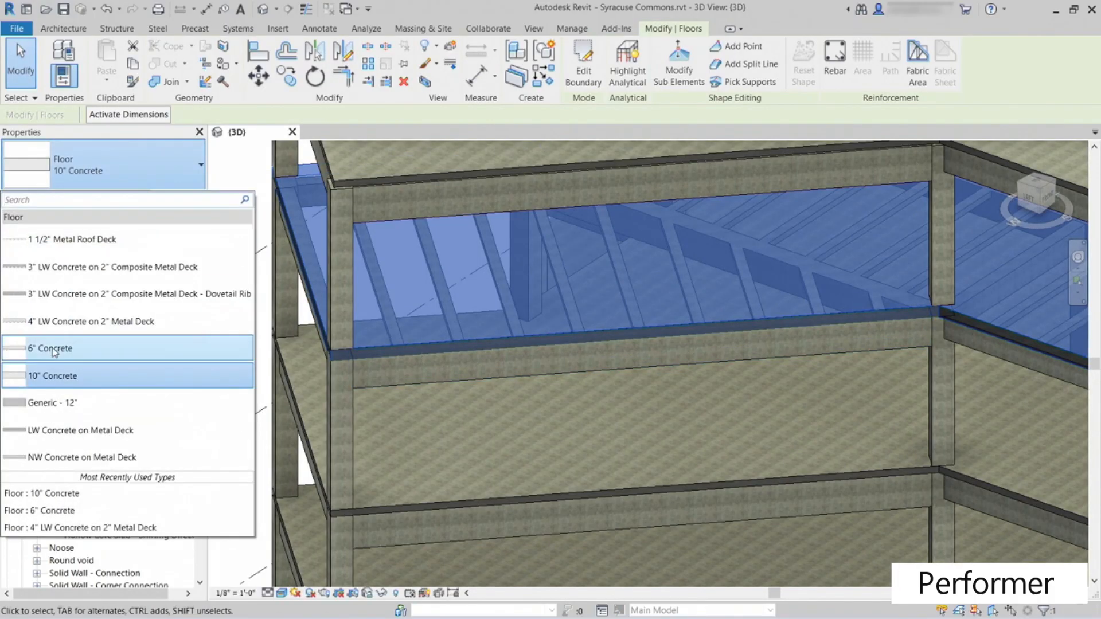
click(55, 349)
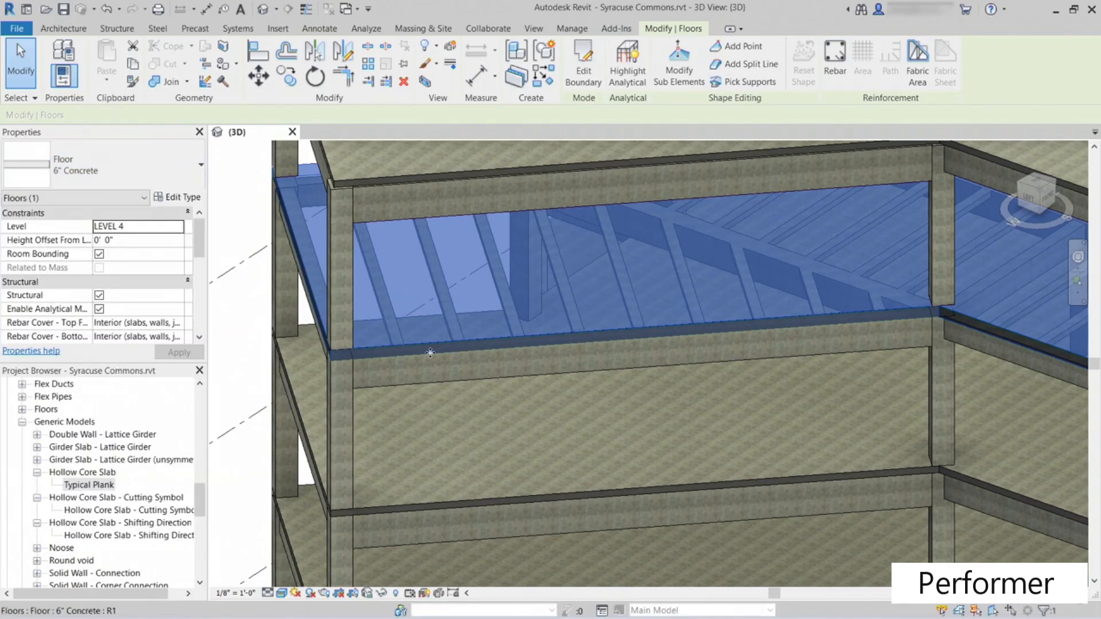
Step: Duplicate the LEVEL 4 floor's 6" Concrete type as a new type named 8" Concrete
click(185, 198)
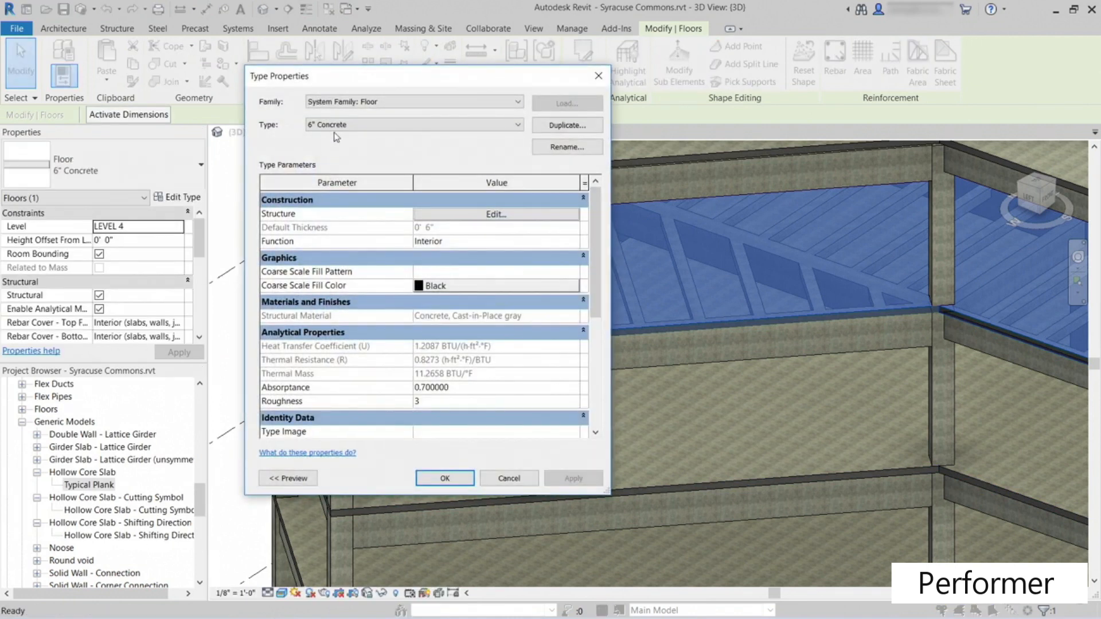
click(339, 125)
click(349, 127)
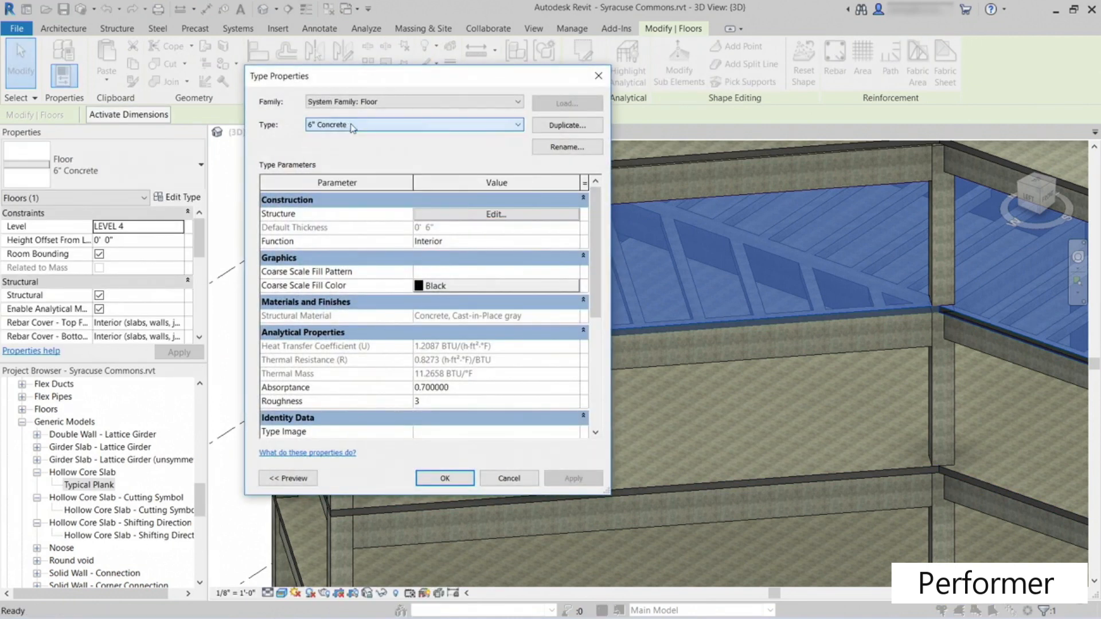
click(570, 126)
click(394, 275)
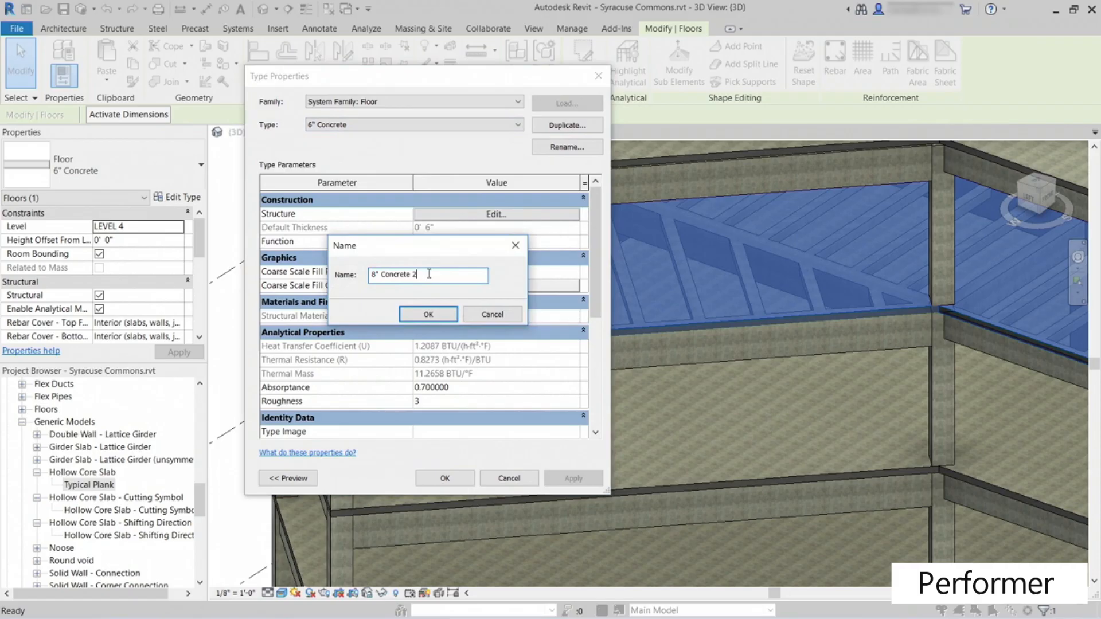
click(428, 314)
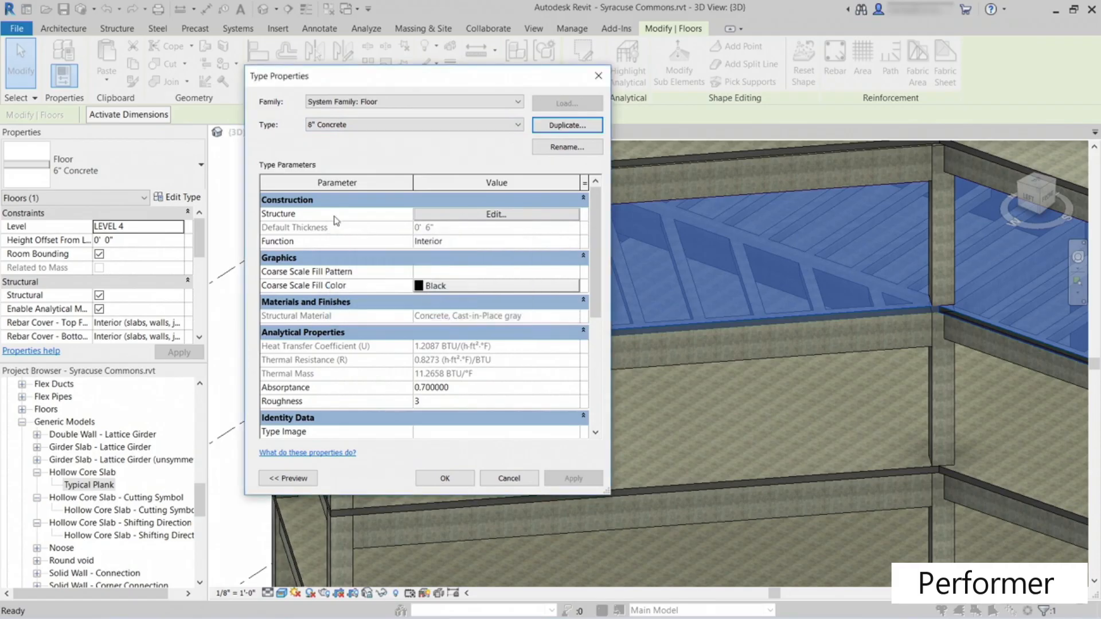
Step: Set the structure layer thickness of the 8" Concrete type to 8" and apply the type to the floor
click(468, 216)
click(416, 224)
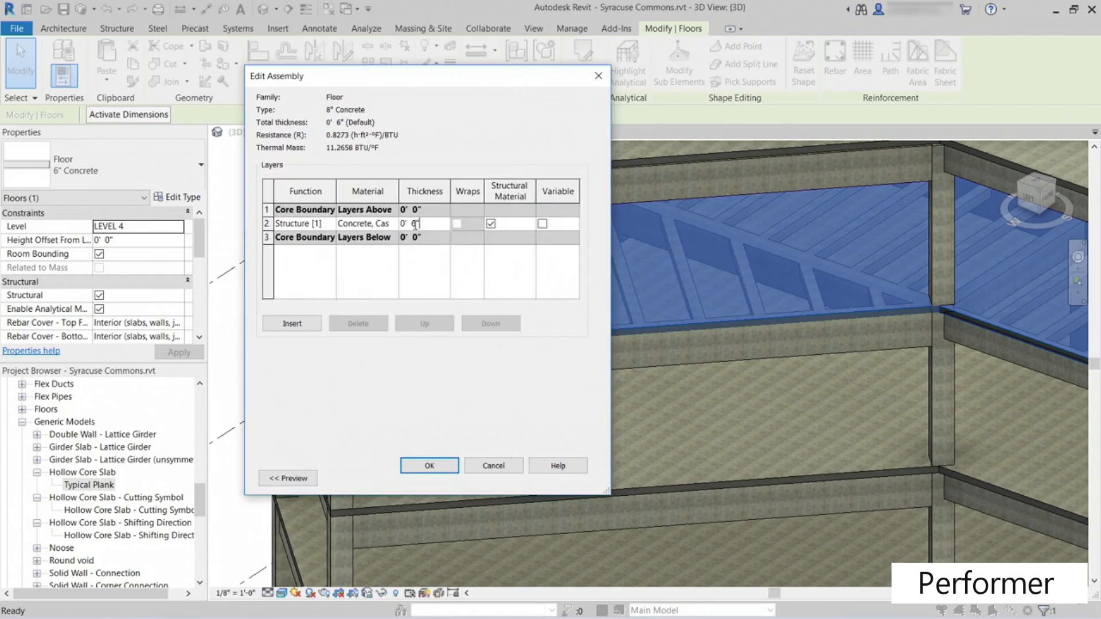
text(8)
click(425, 466)
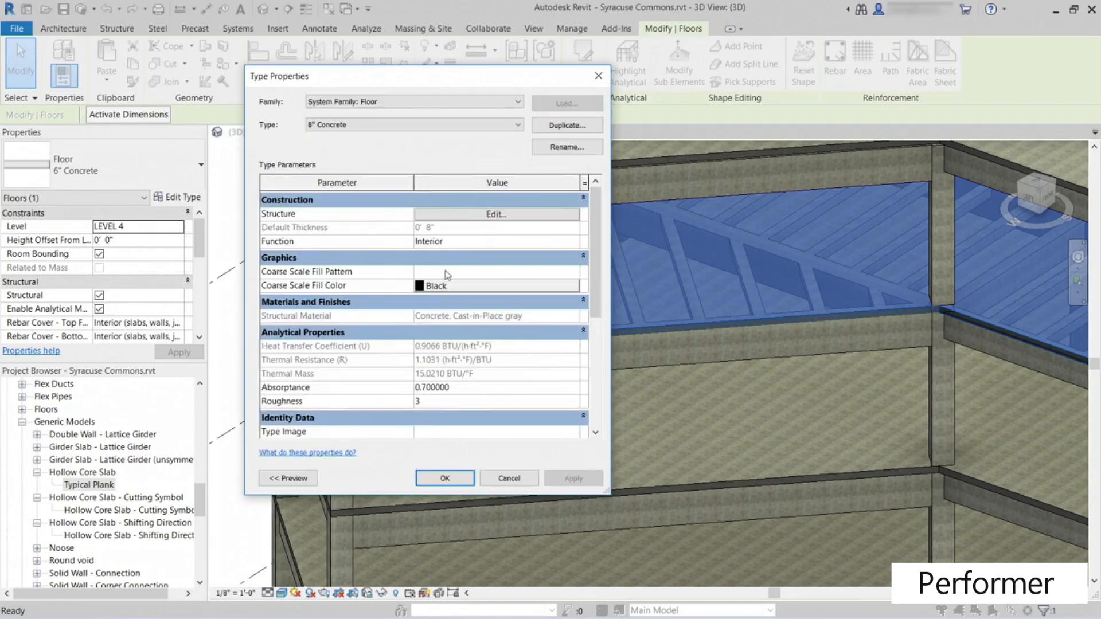
click(446, 480)
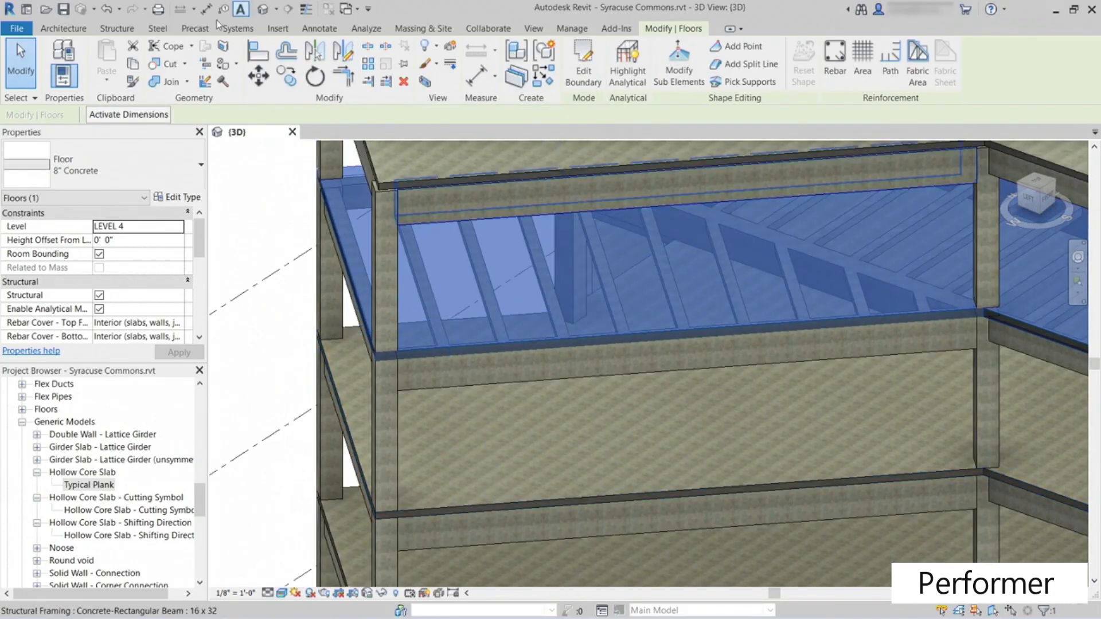
Step: Split the LEVEL 4 floor into precast planks using the Hollow Core Slab floor type, accepting the warnings
click(200, 30)
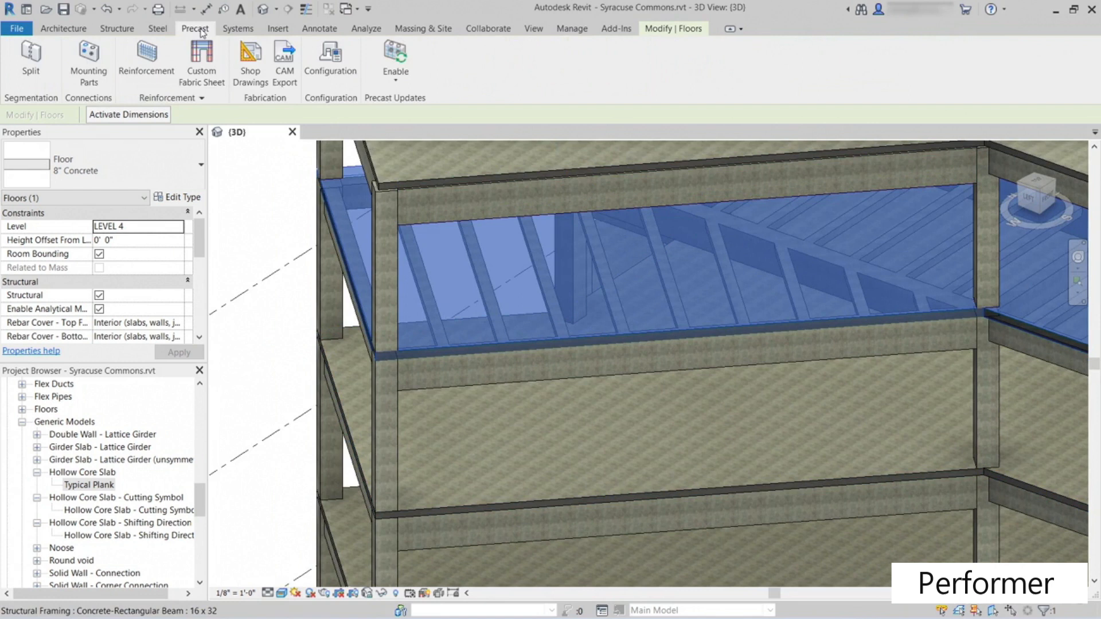
click(30, 64)
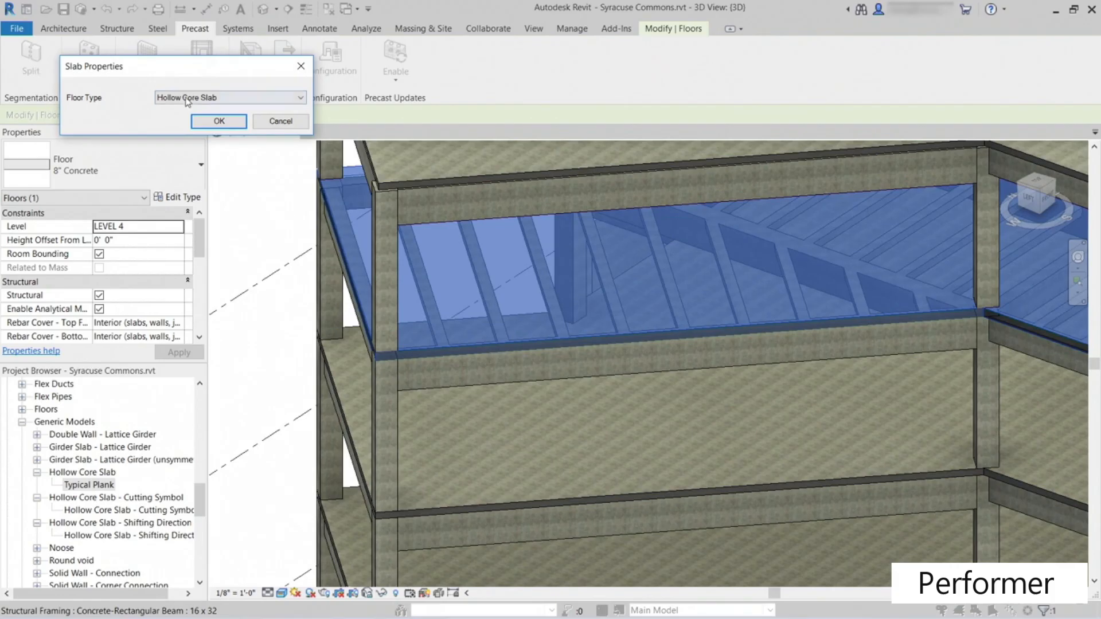
click(201, 98)
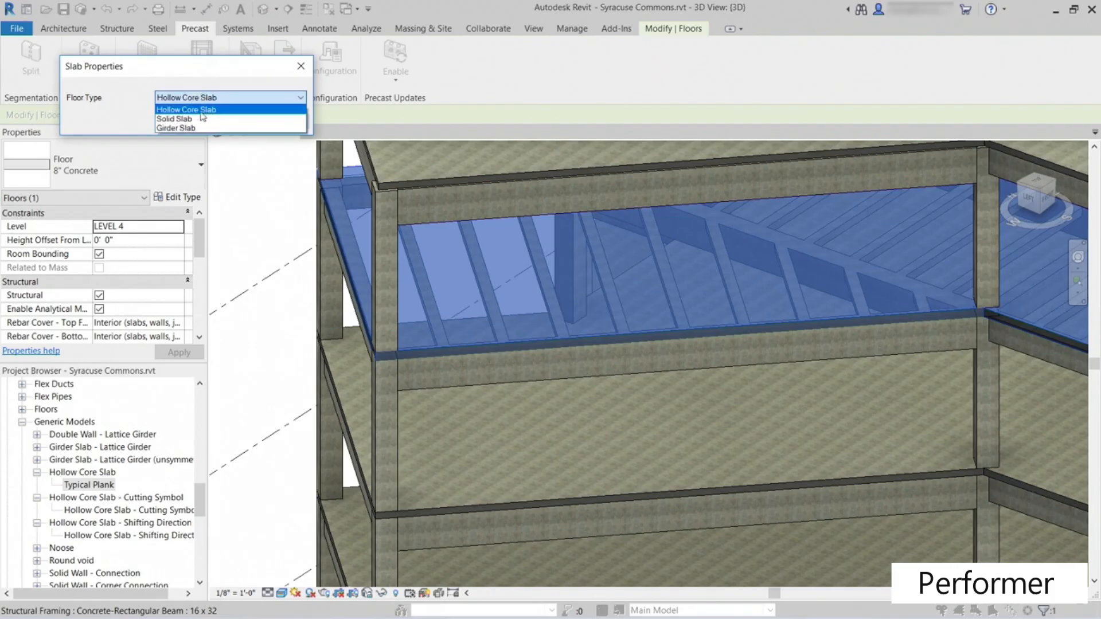
click(216, 110)
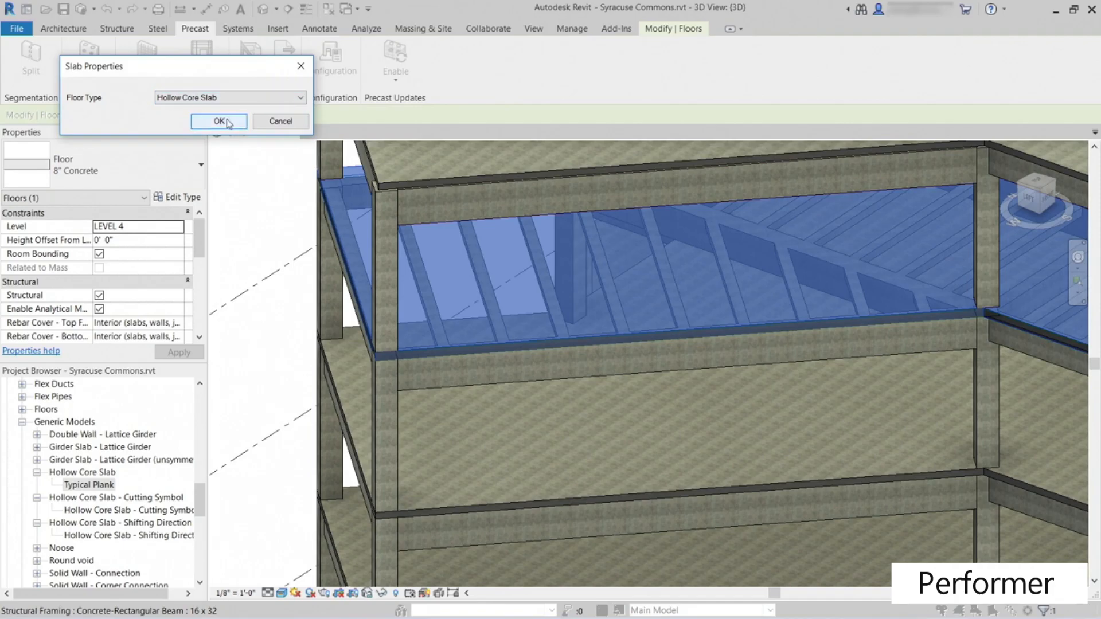
click(220, 121)
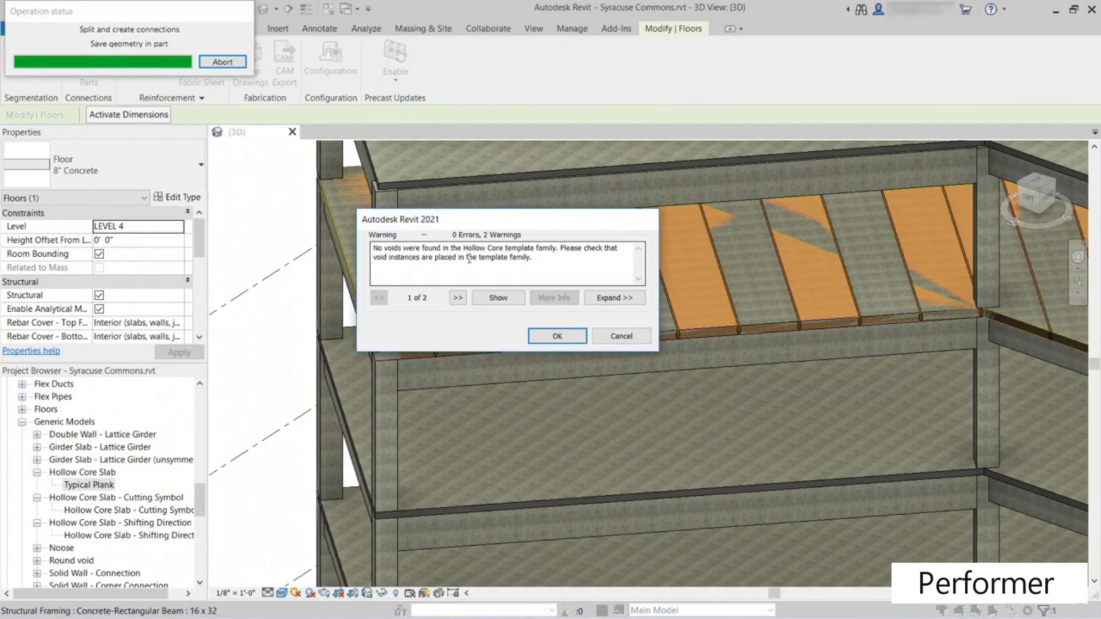
click(557, 336)
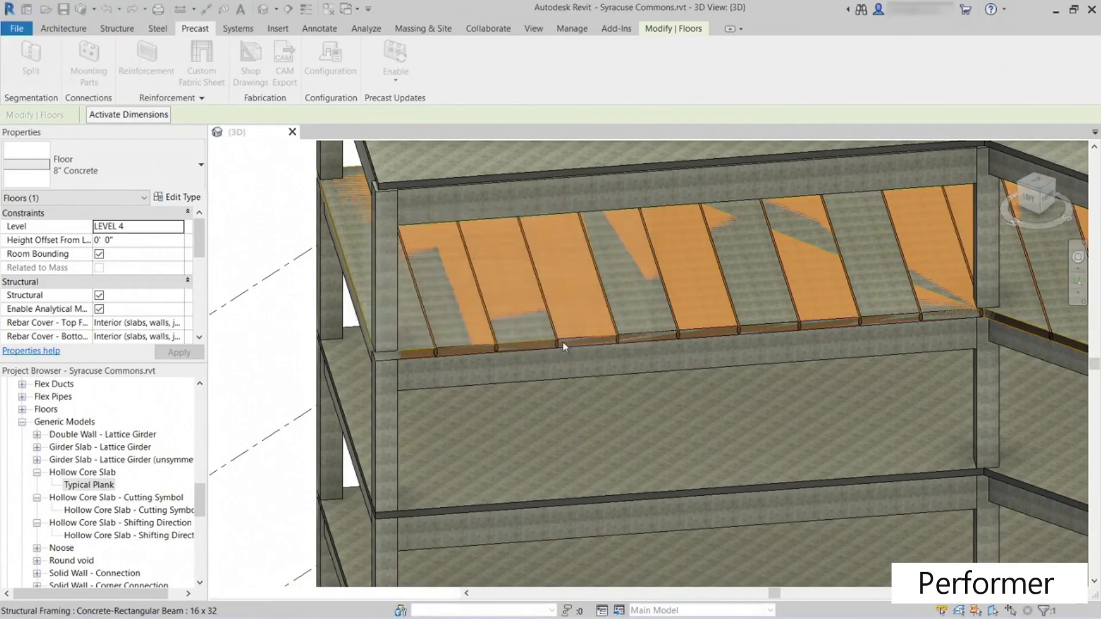
Step: Examine the hollow core planks on LEVEL 4, including the joint profiles along the edge beams and around the corner column
shift+middle_drag(528, 393, 583, 328)
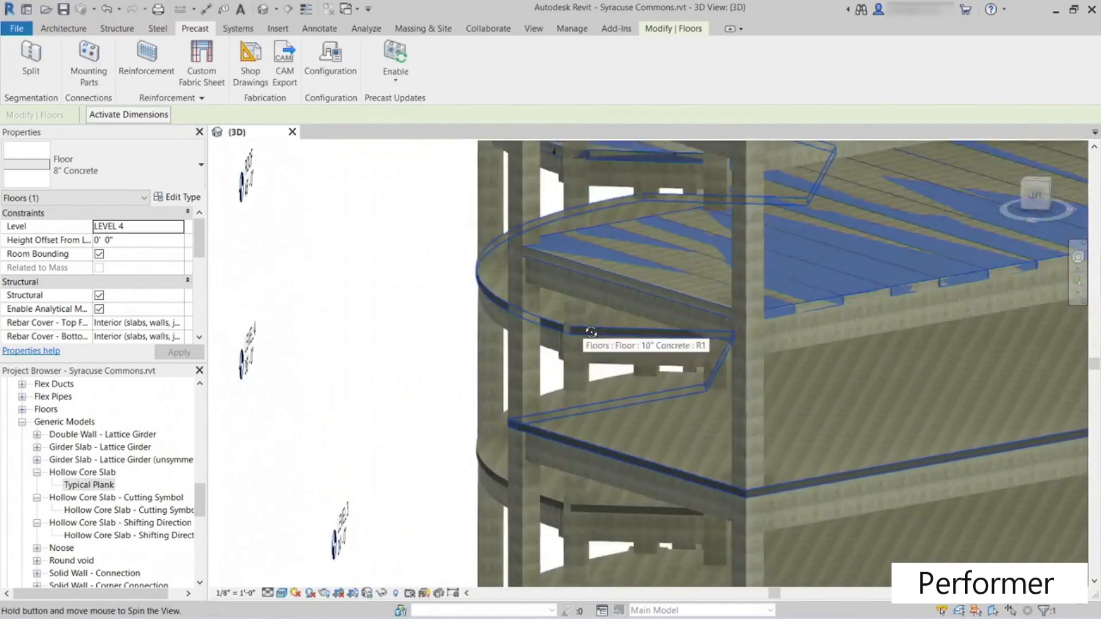
scroll(882, 280, up, 7)
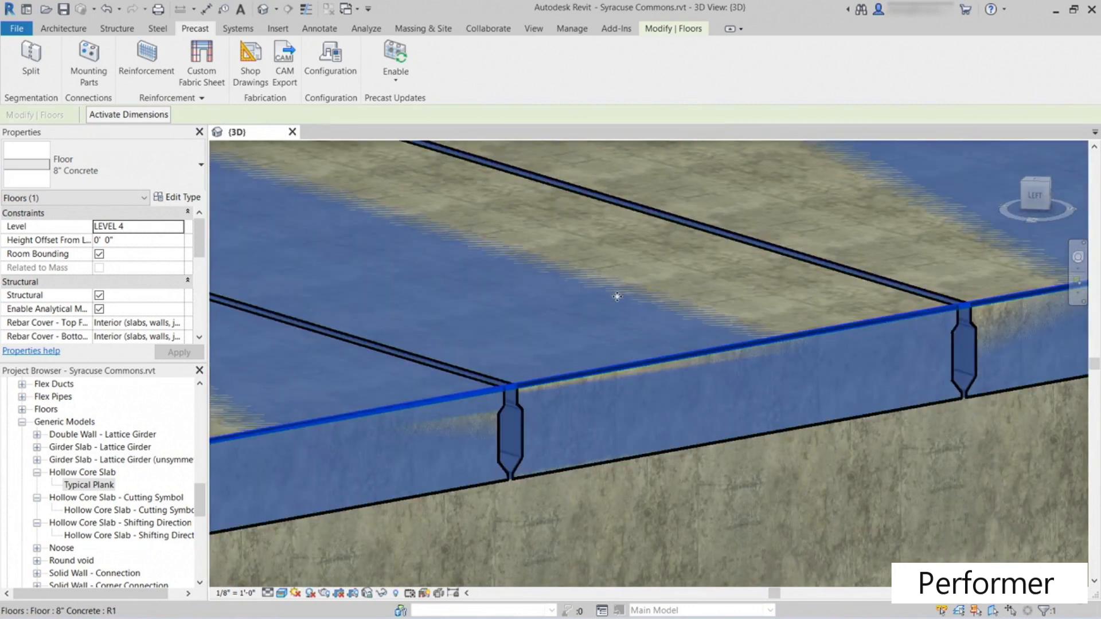
scroll(617, 296, down, 5)
middle_drag(617, 297, 356, 426)
scroll(639, 304, up, 5)
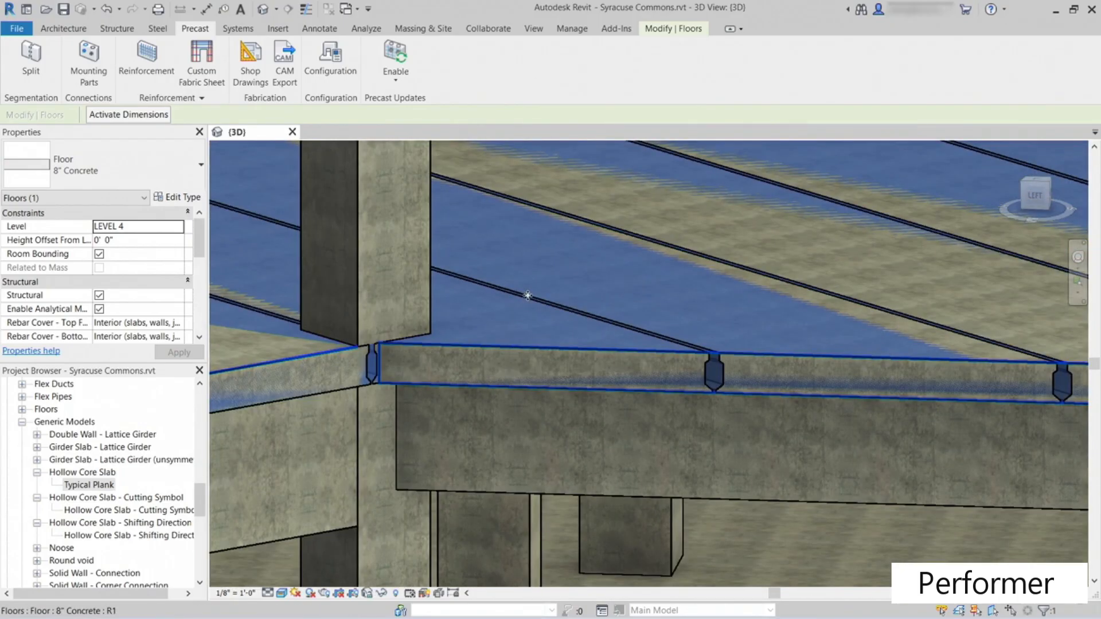
scroll(527, 296, down, 3)
middle_drag(388, 394, 694, 328)
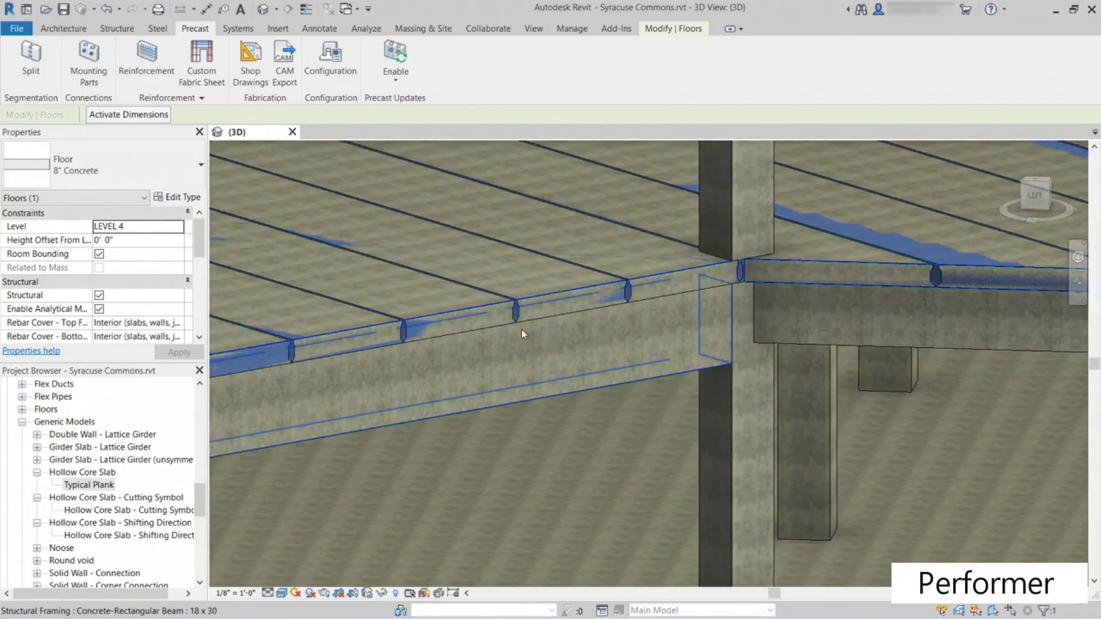
scroll(521, 331, up, 5)
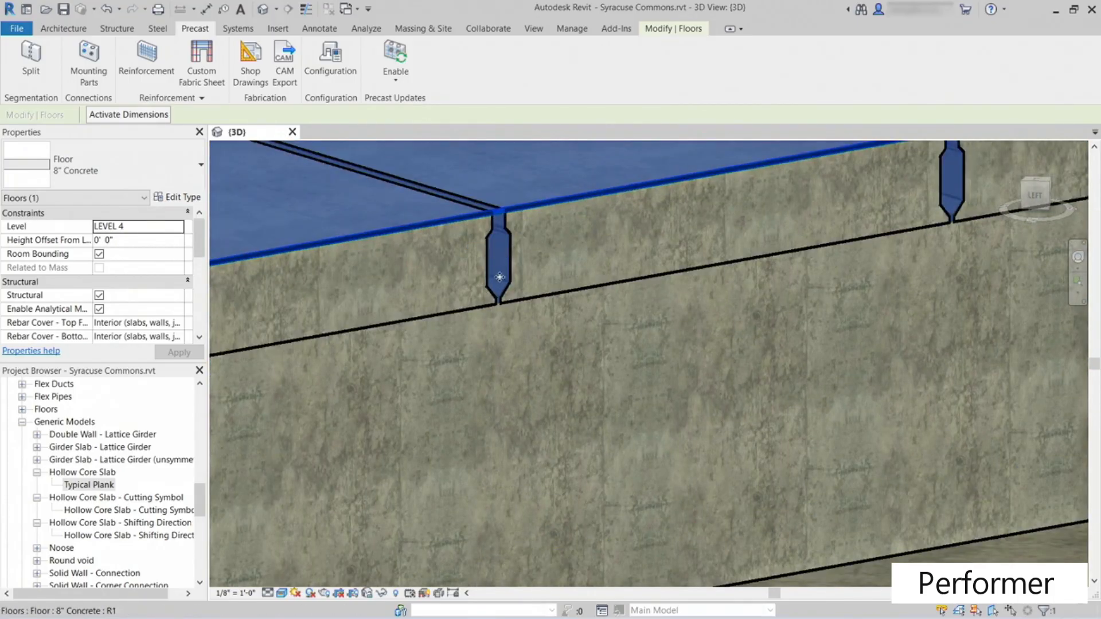
scroll(485, 271, down, 5)
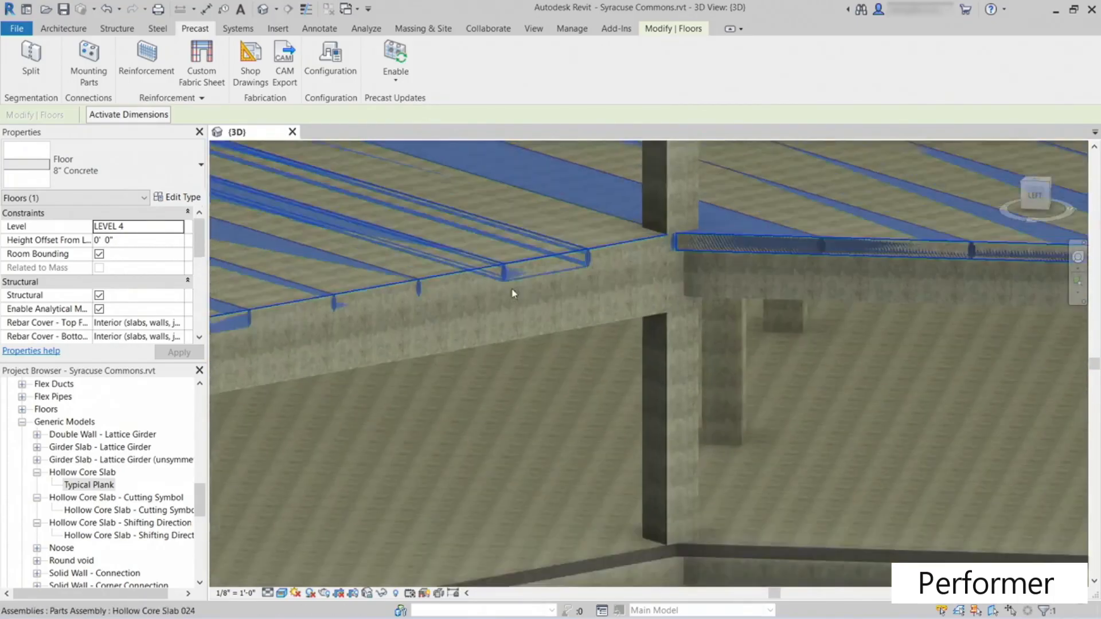
shift+middle_drag(566, 335, 602, 401)
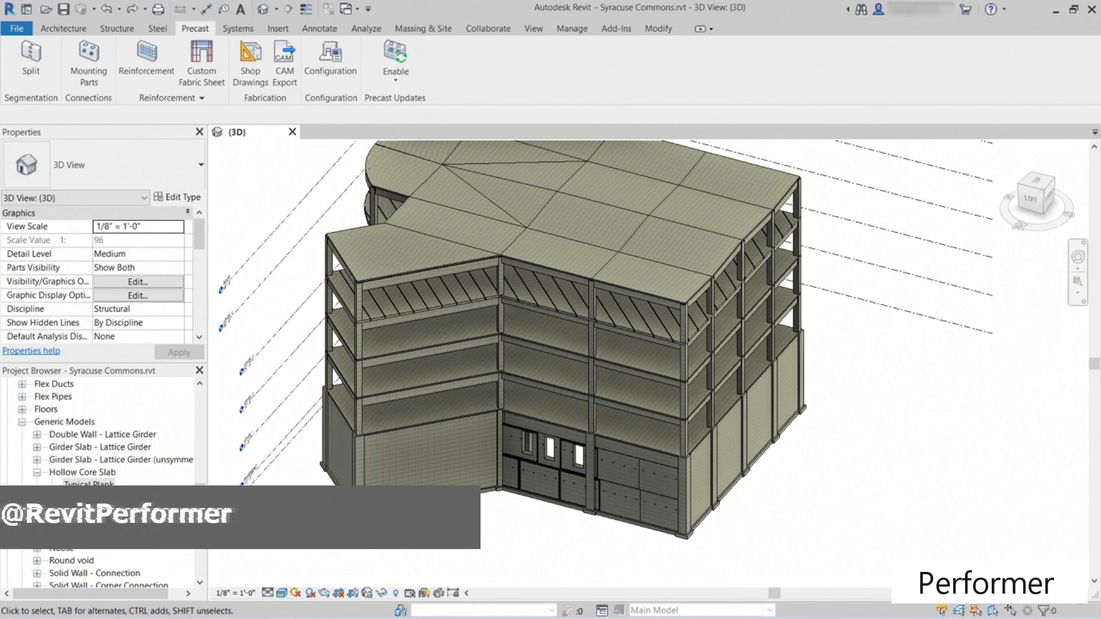
Step: Create shop drawings for two basement wall panels, the upper one with the first window and the wide one below, accepting the dimension warning
shift+middle_drag(881, 396, 923, 373)
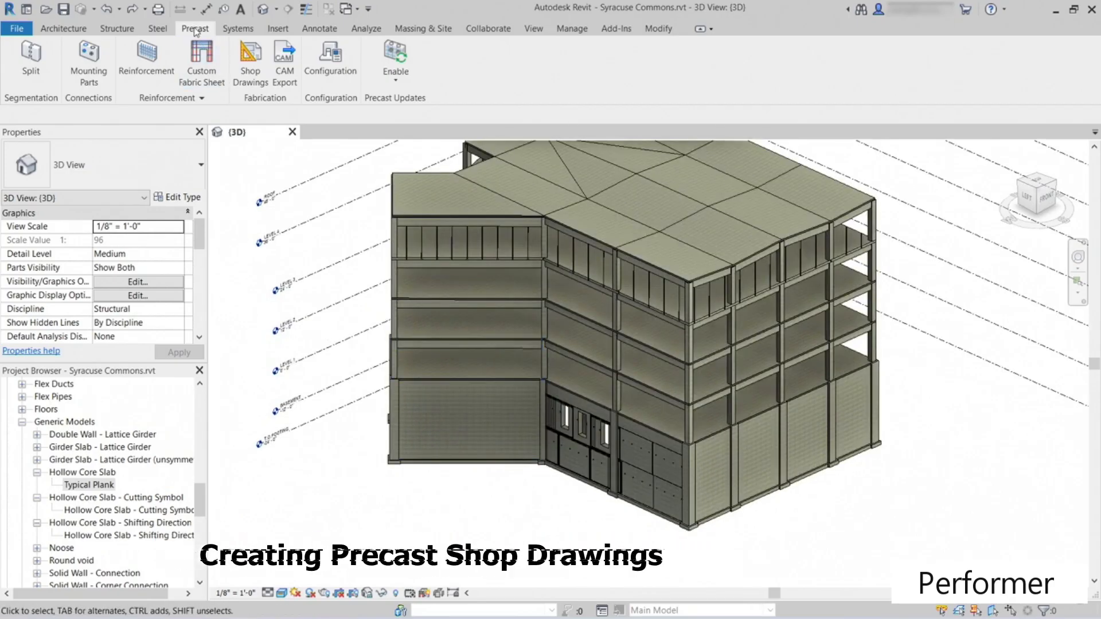
click(250, 71)
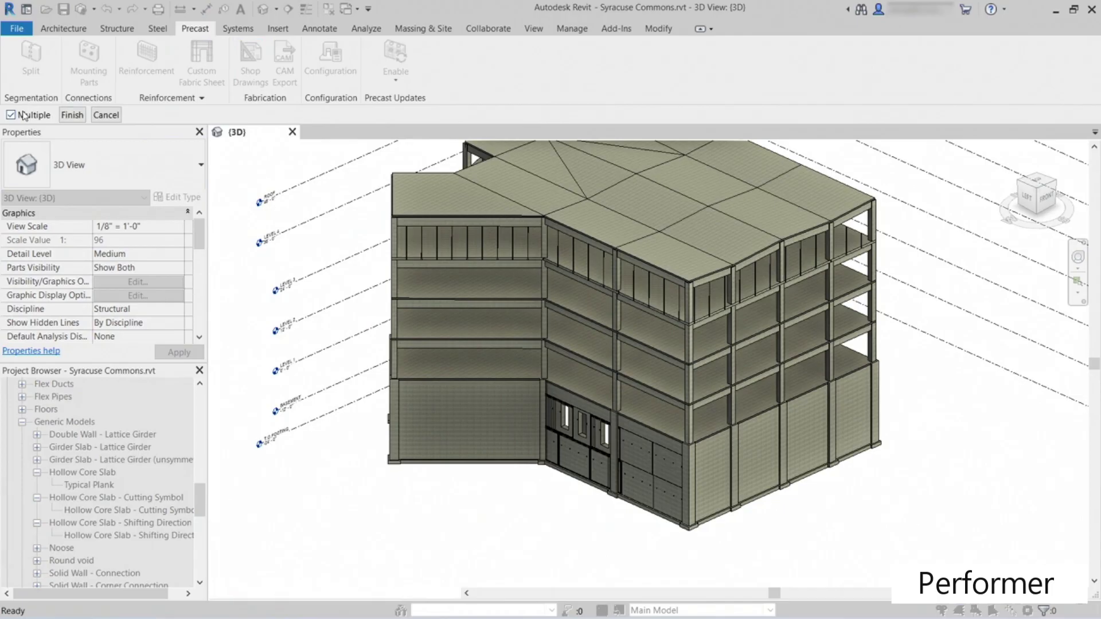
scroll(565, 499, up, 5)
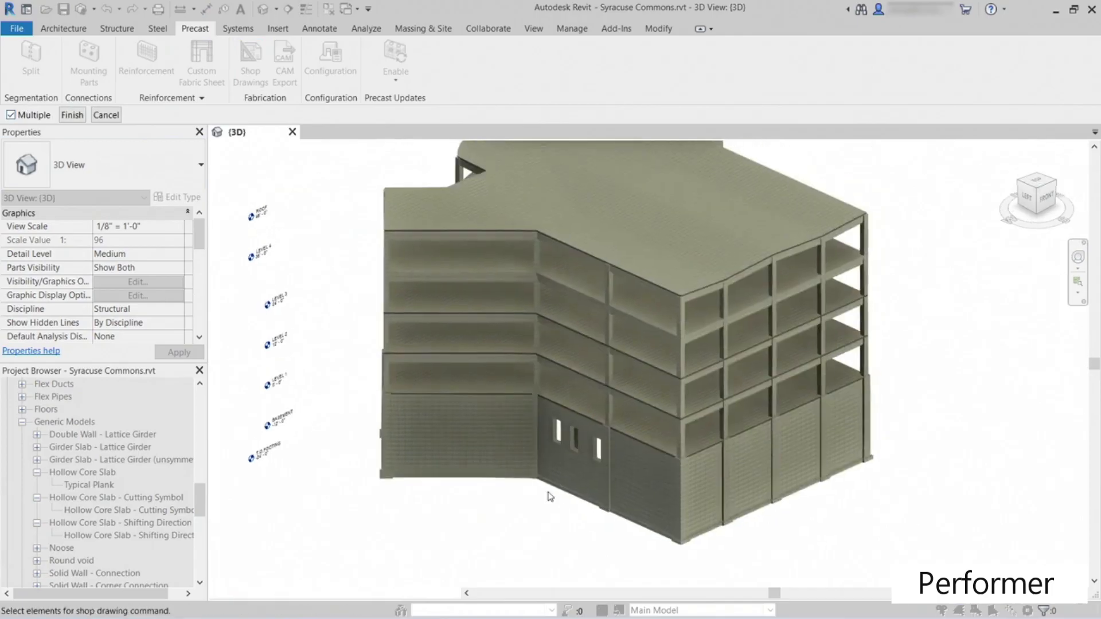
scroll(547, 481, up, 3)
click(572, 318)
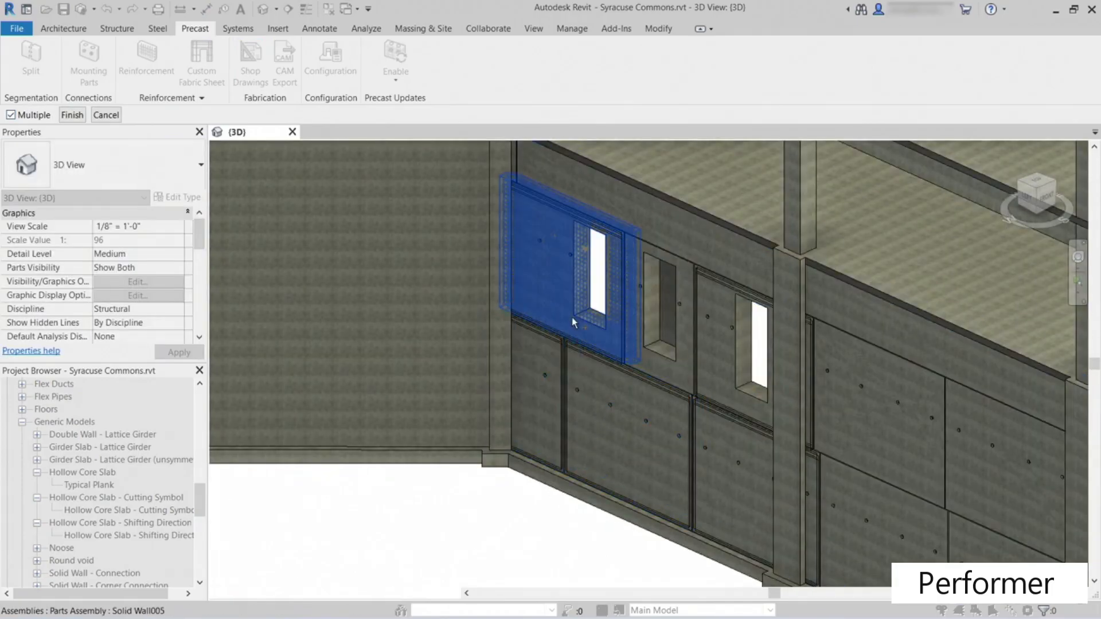
click(600, 395)
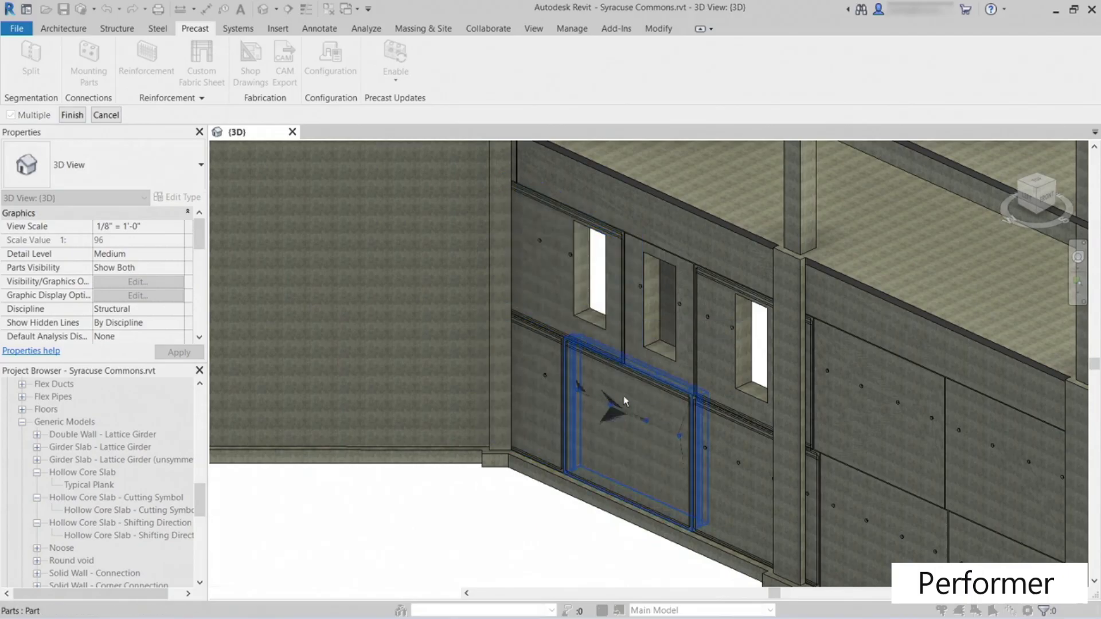
click(72, 115)
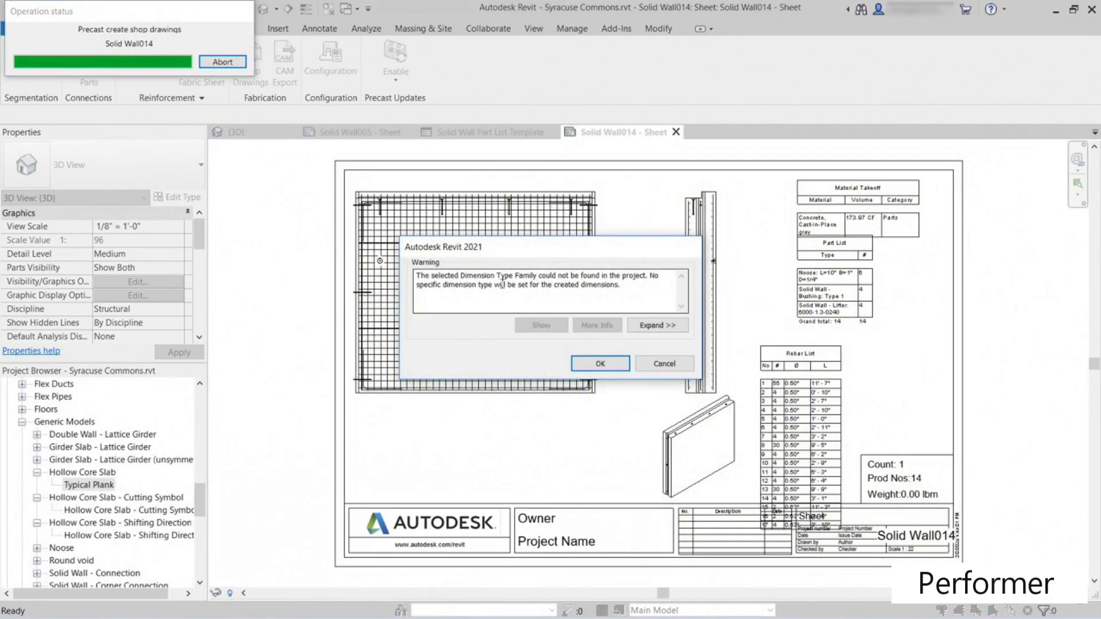
click(613, 367)
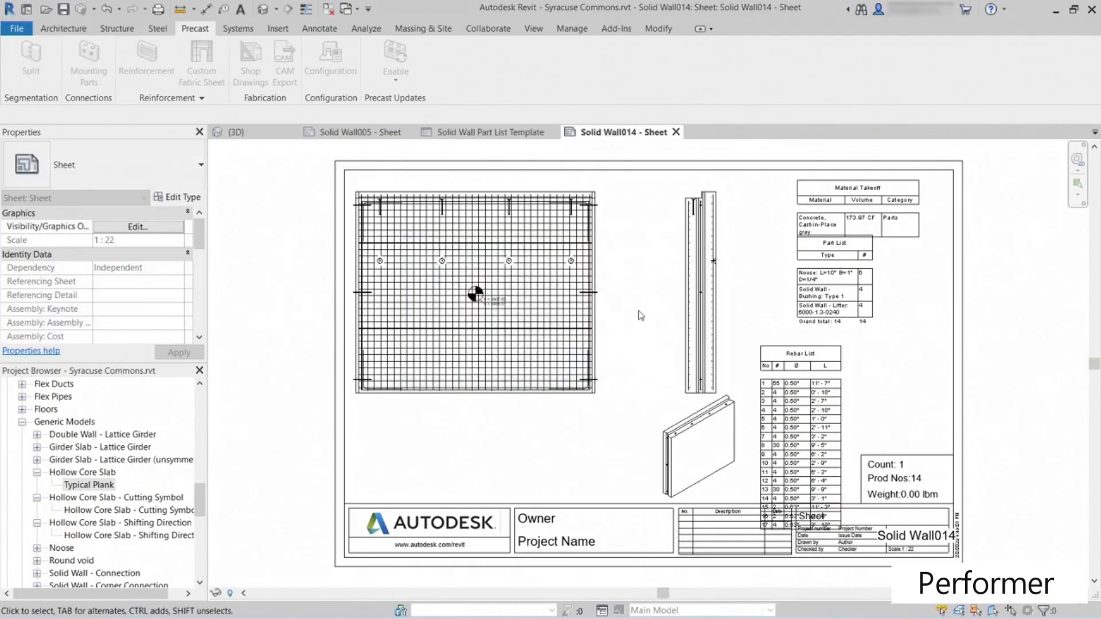
Step: Examine the Solid Wall014 shop drawing sheet, focusing on the center-of-gravity marker in the panel elevation
middle_drag(643, 336, 645, 330)
scroll(593, 338, up, 2)
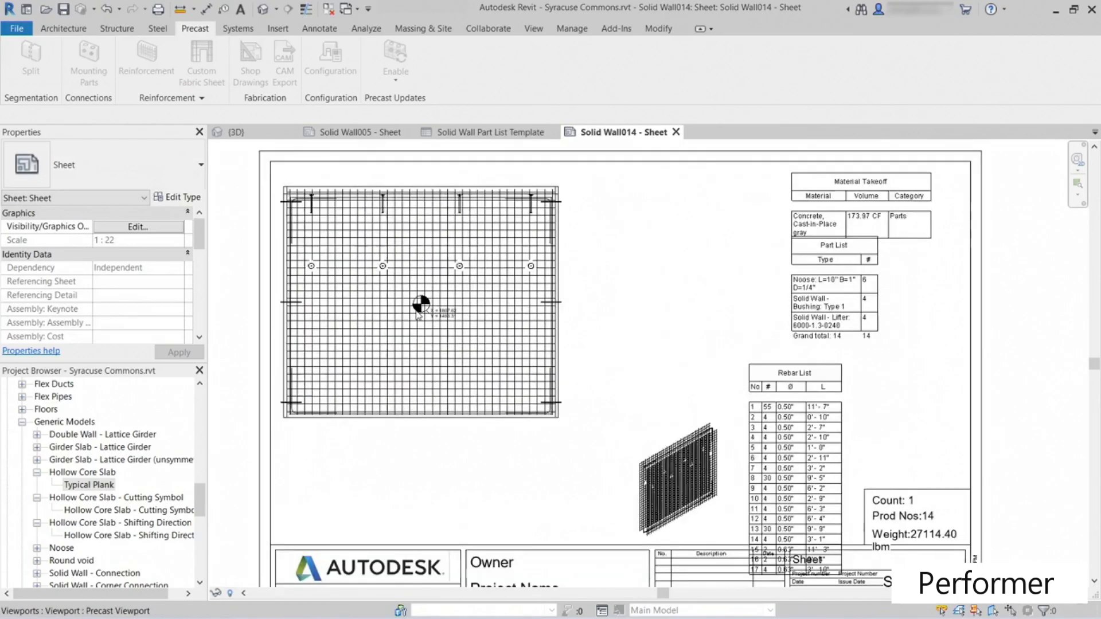
scroll(419, 314, up, 5)
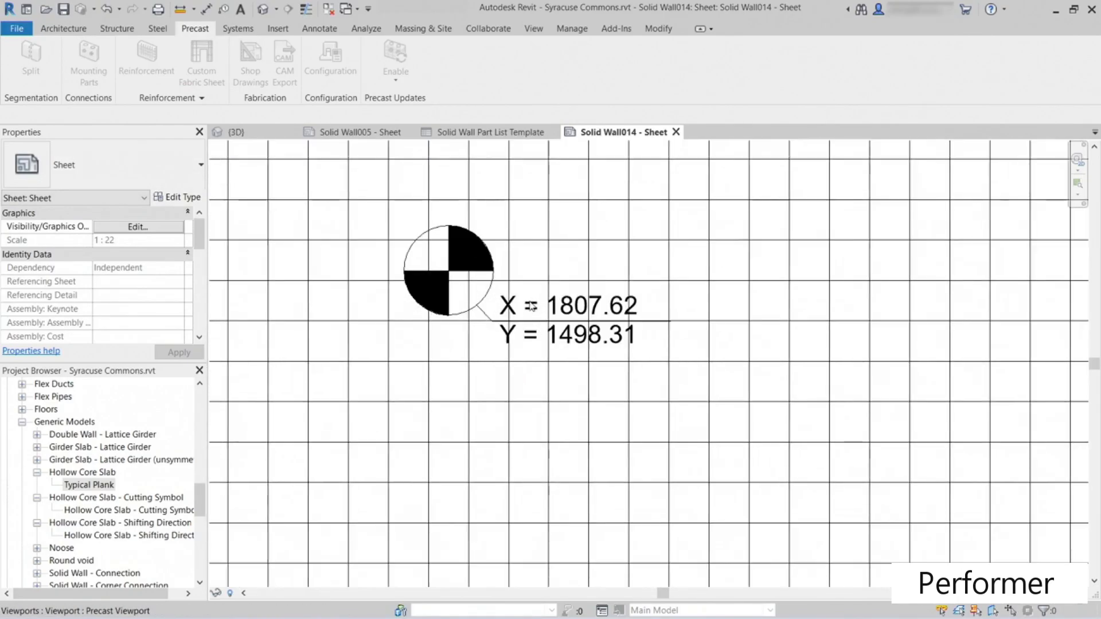
scroll(513, 324, down, 4)
middle_drag(498, 282, 487, 376)
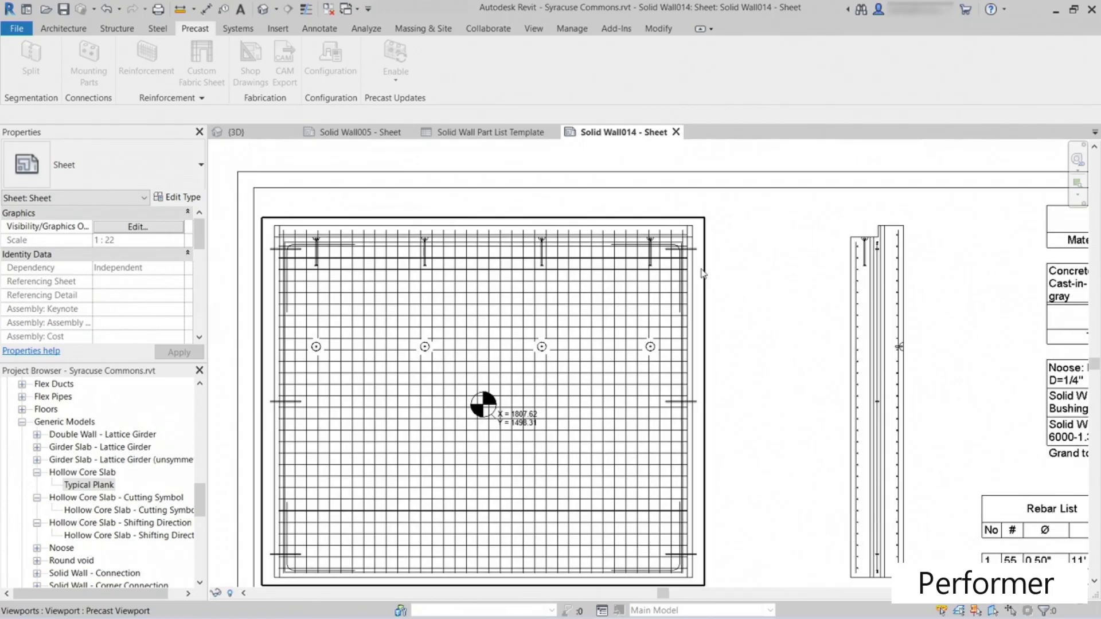
Step: Activate the Elevation Front view on the sheet, select one Solid Wall - Bushing inside the assembly, and clear the selection
double_click(702, 269)
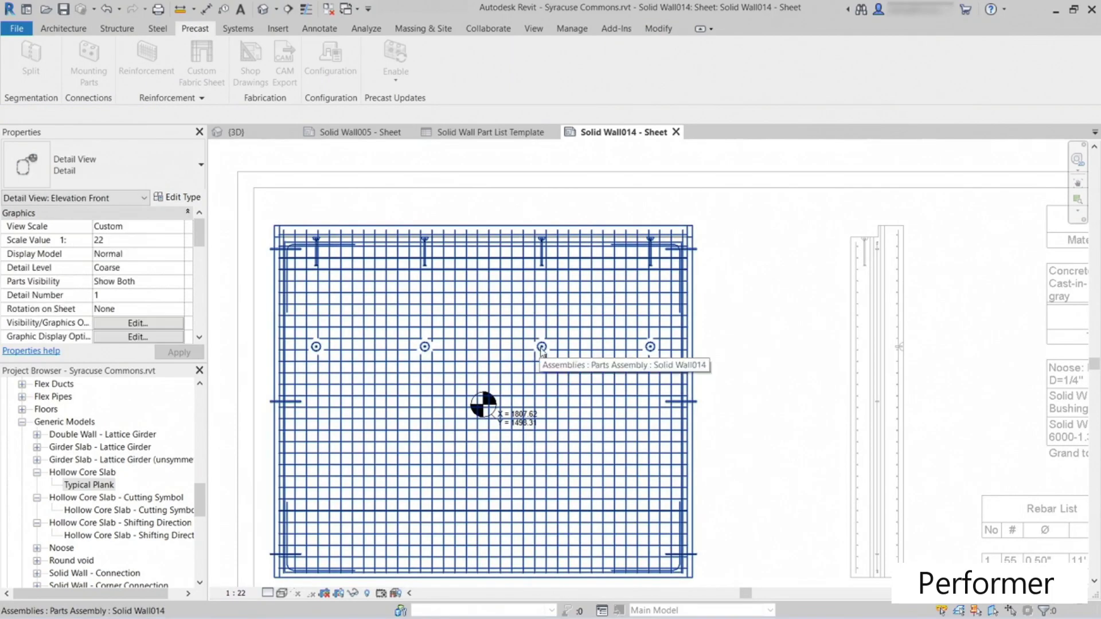
key(Tab)
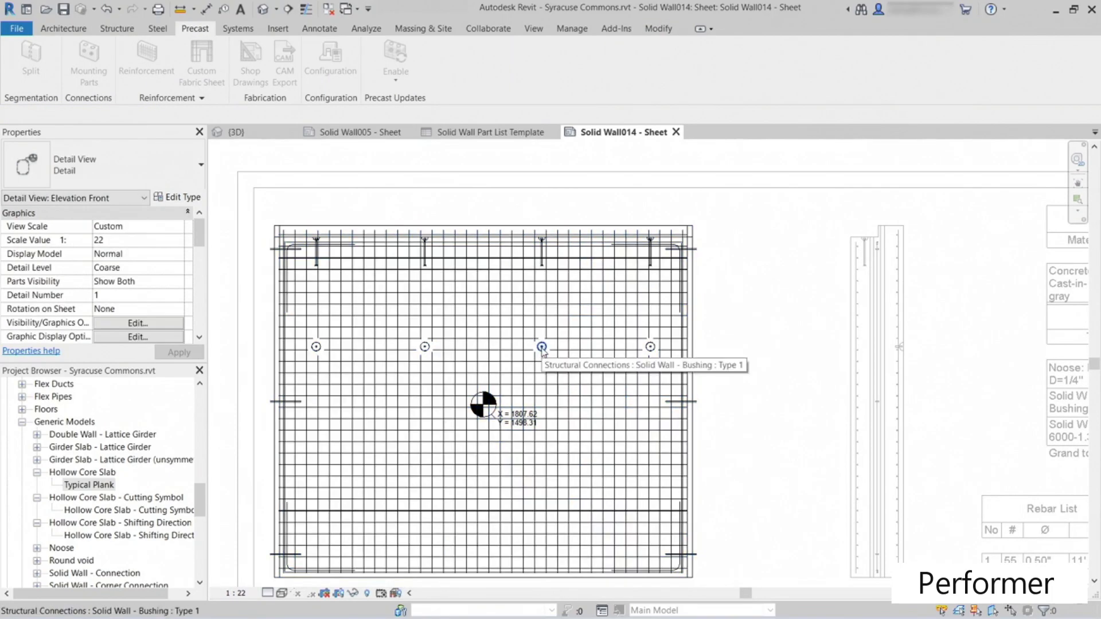
click(541, 348)
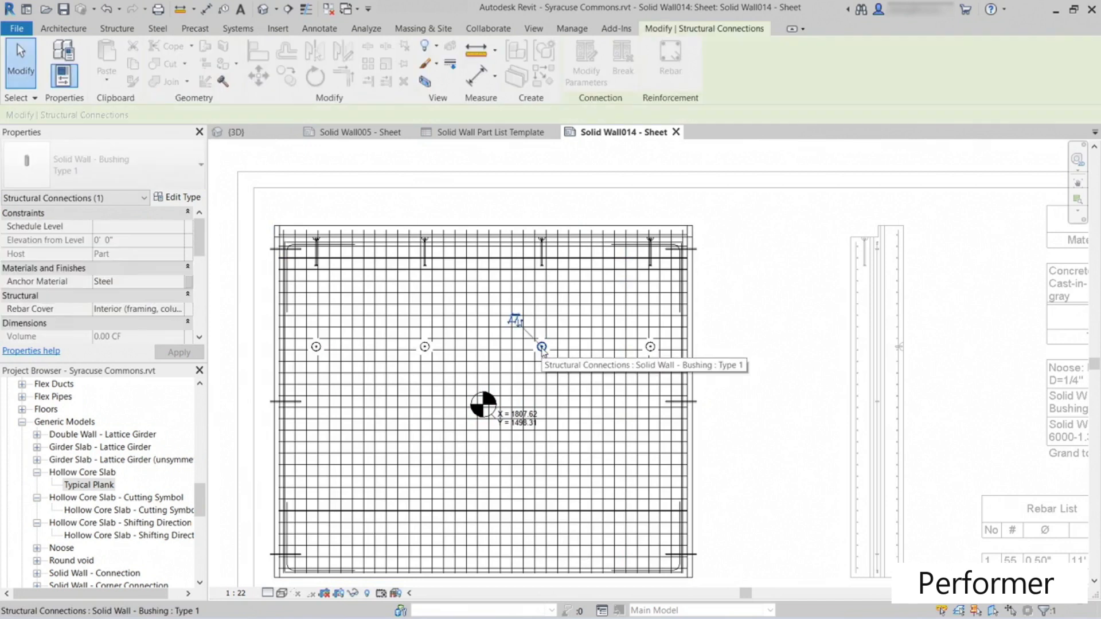
click(713, 263)
Step: Inspect the wall assembly in the front elevation and the anchor details in the side view, and deactivate the viewport
scroll(662, 273, up, 5)
scroll(663, 273, up, 5)
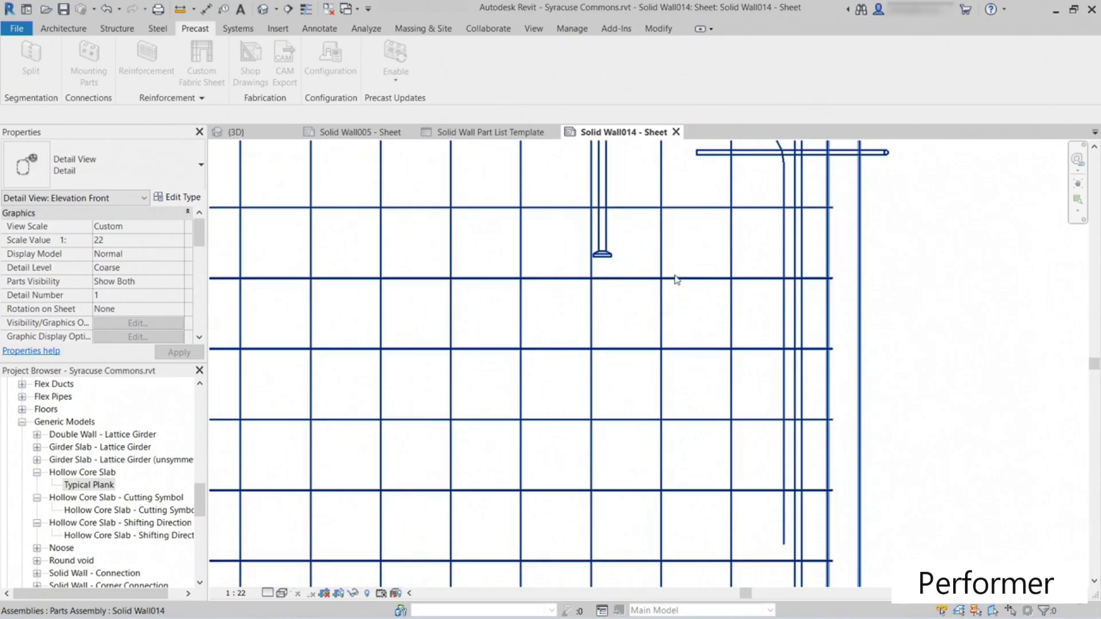
click(678, 281)
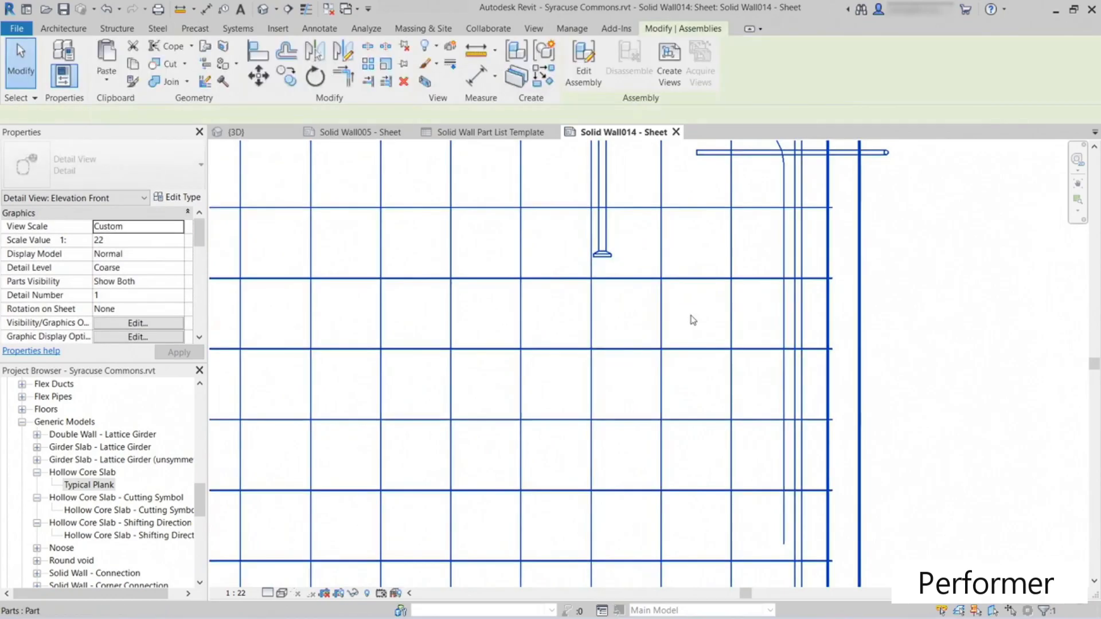
scroll(618, 294, down, 5)
scroll(605, 296, down, 3)
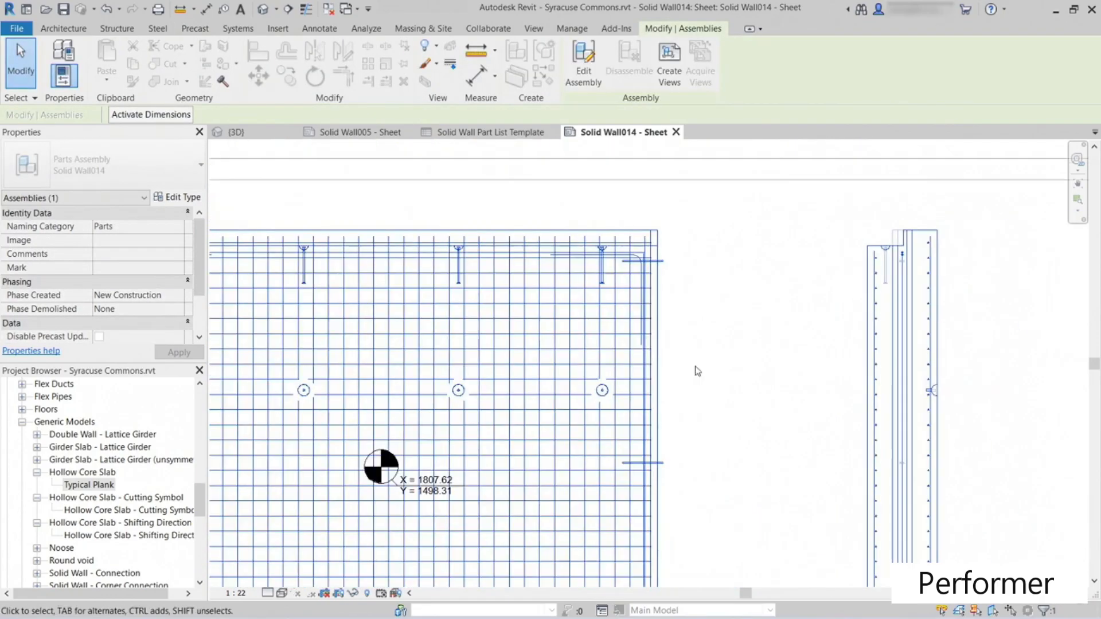
click(573, 260)
scroll(684, 219, up, 6)
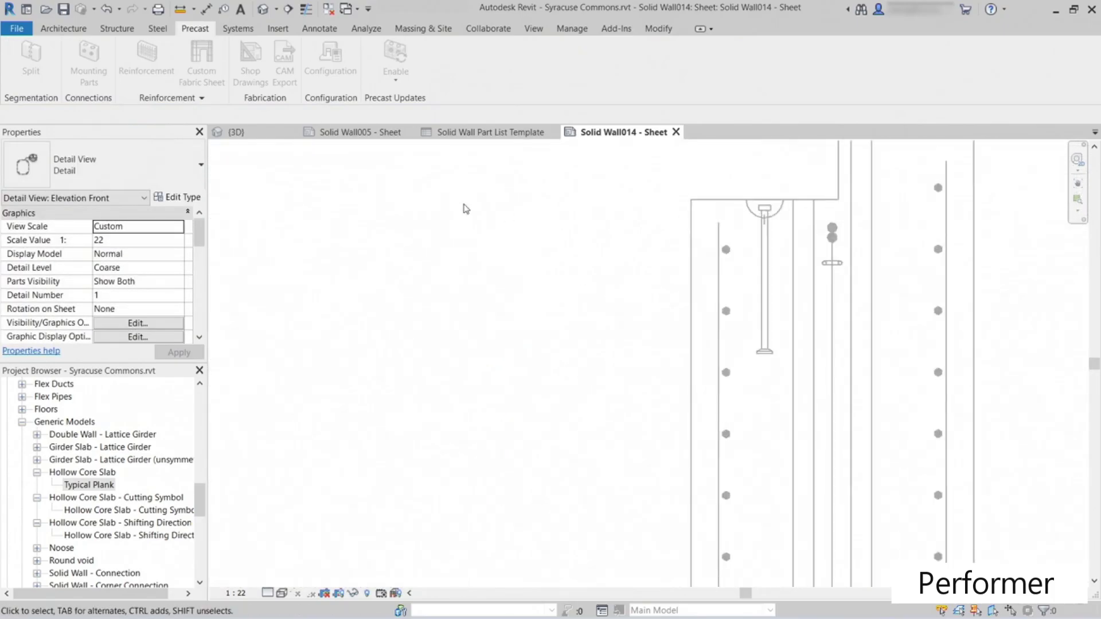
scroll(459, 258, down, 4)
middle_drag(501, 347, 469, 287)
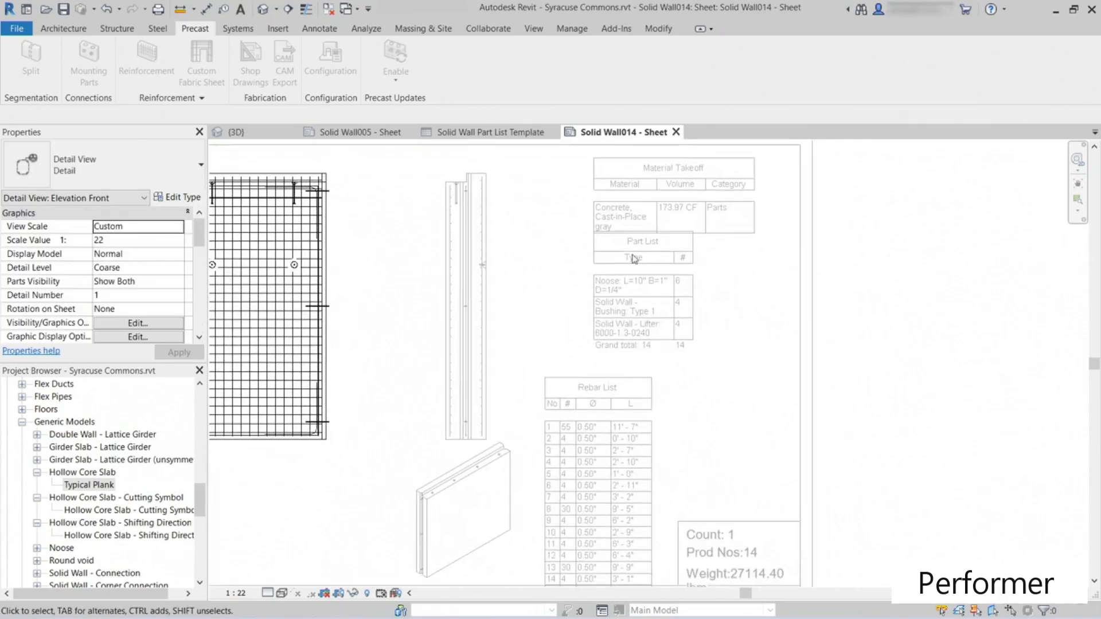
double_click(962, 278)
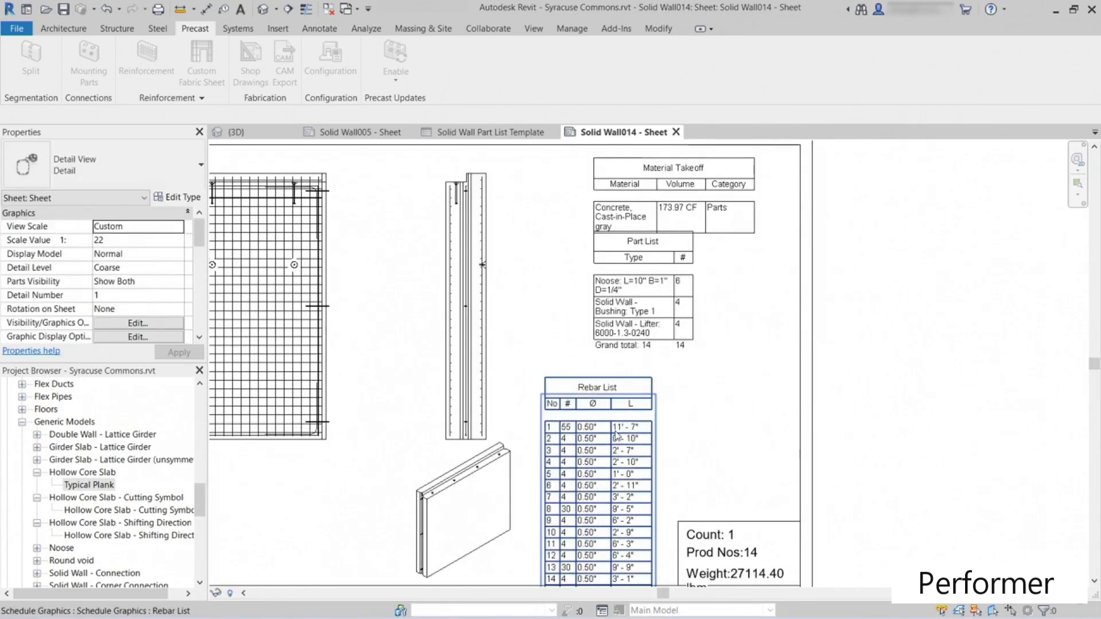
Step: Rearrange the Solid Wall014 schedules so the Rebar List and Part List sit side by side below the Material Takeoff
click(593, 434)
drag(594, 433, 592, 391)
scroll(592, 389, down, 2)
scroll(648, 379, up, 3)
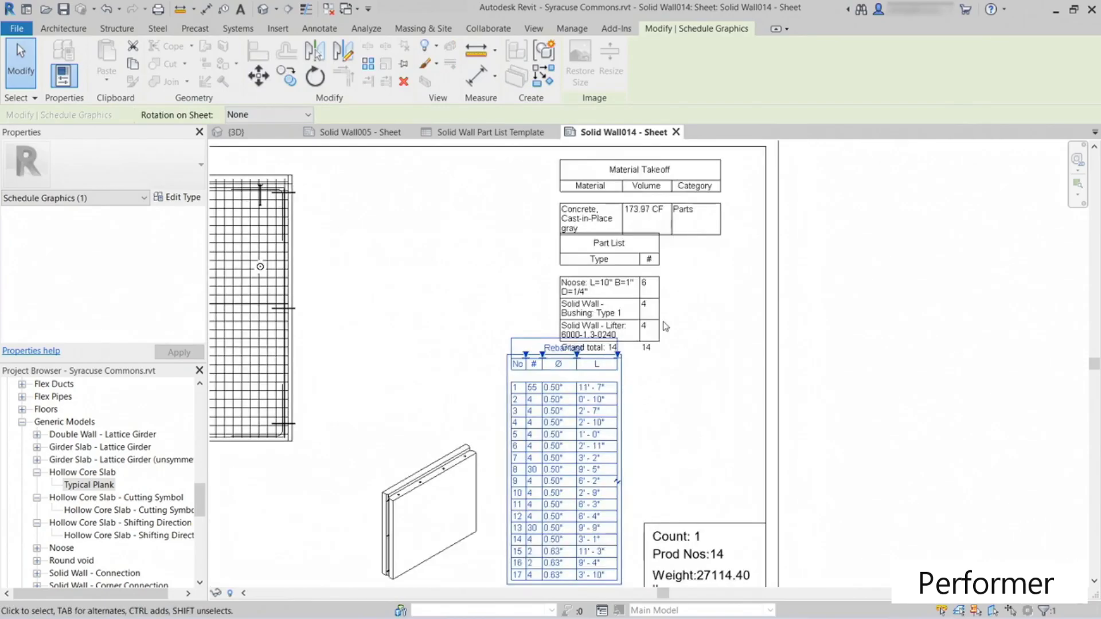
drag(645, 287, 716, 299)
drag(558, 337, 549, 230)
click(691, 423)
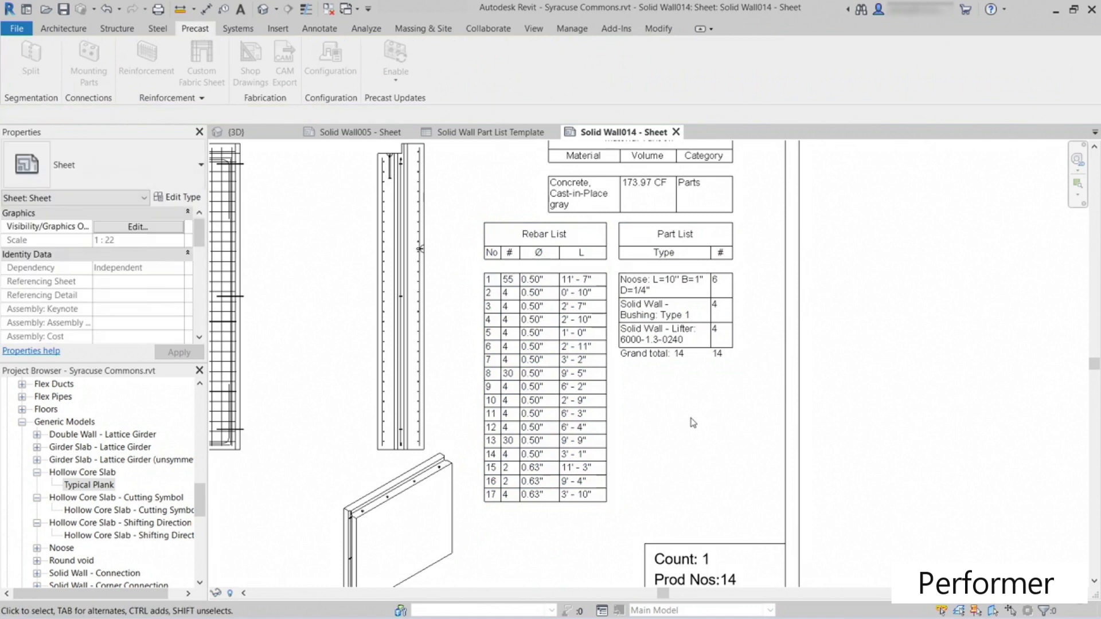
Step: Activate the 3D Ortho view on the Solid Wall014 sheet and set its visual style to Realistic
scroll(594, 469, down, 3)
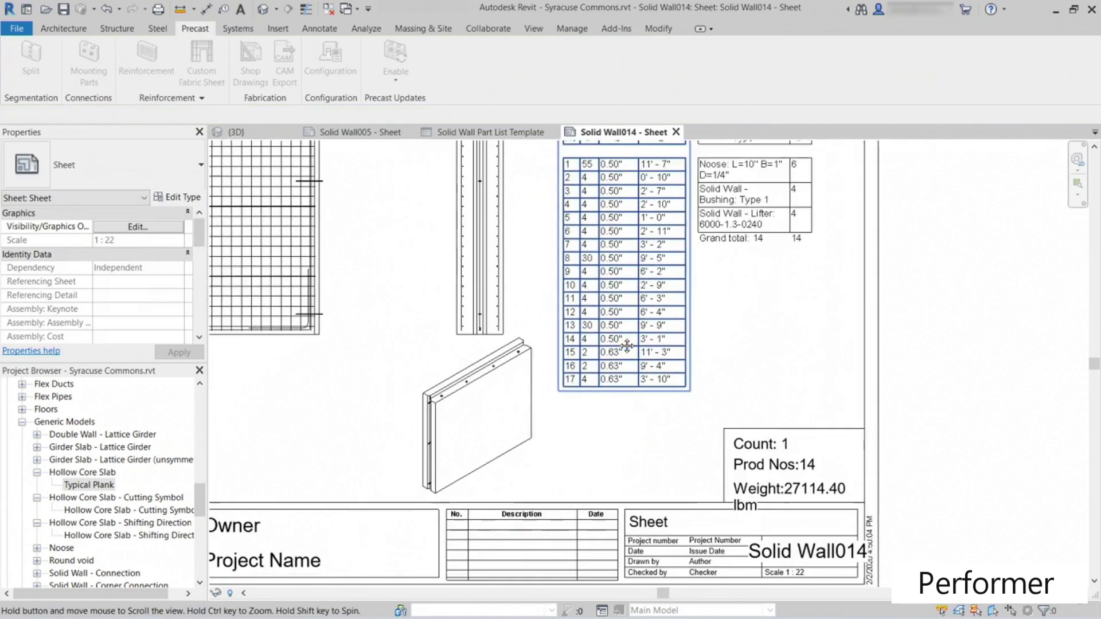
scroll(405, 476, up, 5)
scroll(396, 470, up, 2)
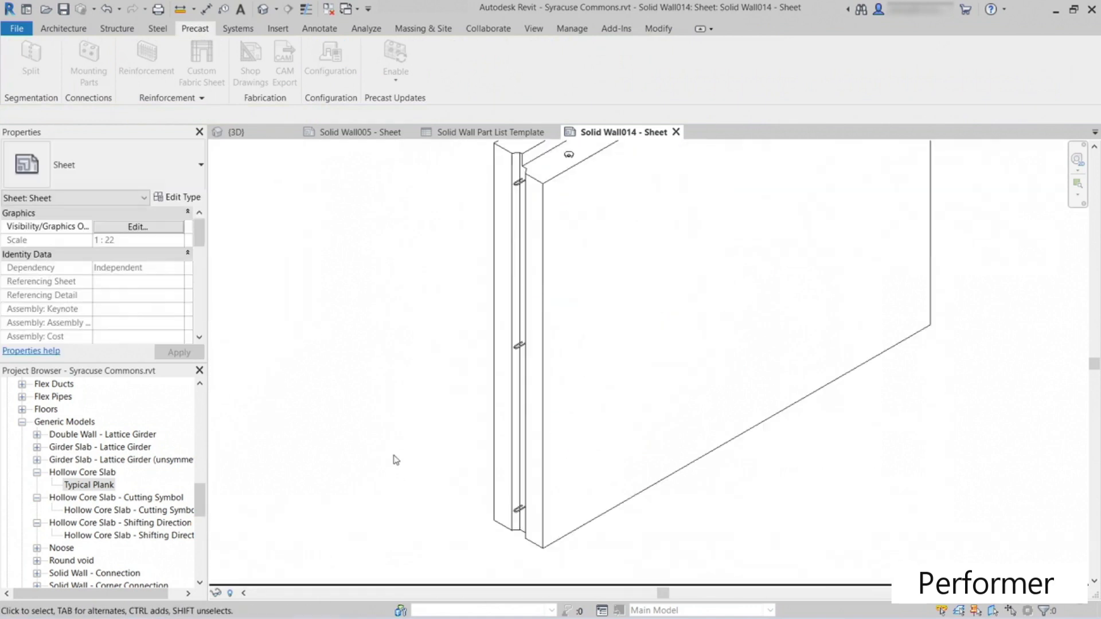
scroll(416, 348, down, 2)
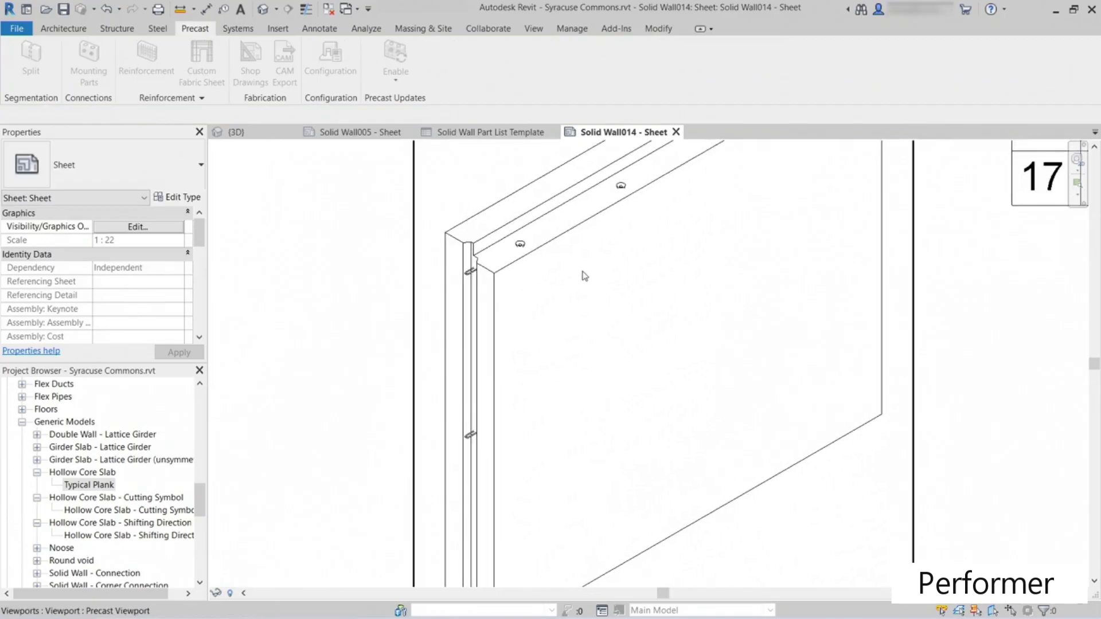
double_click(585, 277)
click(496, 271)
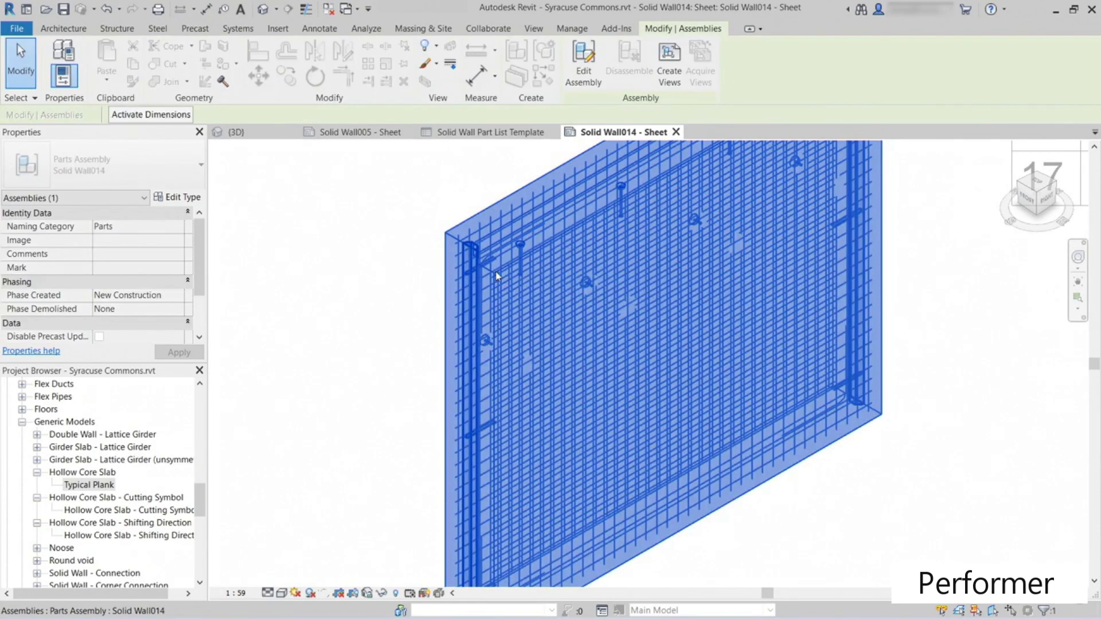
click(449, 198)
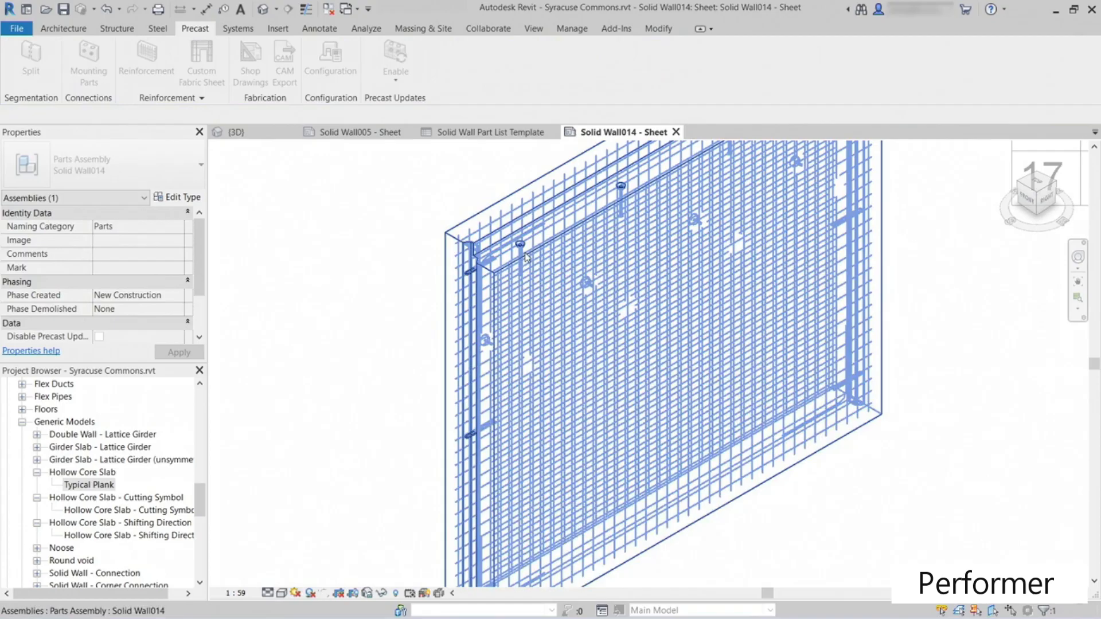
click(282, 593)
click(314, 576)
Step: Examine the realistic Solid Wall014 panel's edge joint, noose and lifting anchor, including the assembly's properties
middle_drag(379, 327, 320, 381)
scroll(359, 321, up, 5)
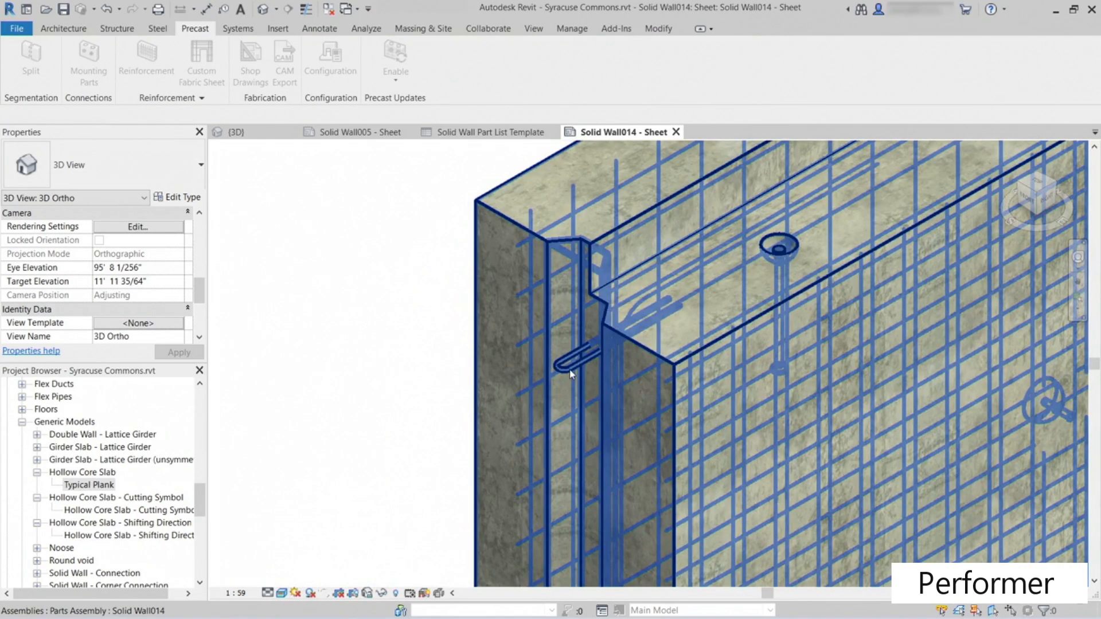
click(571, 374)
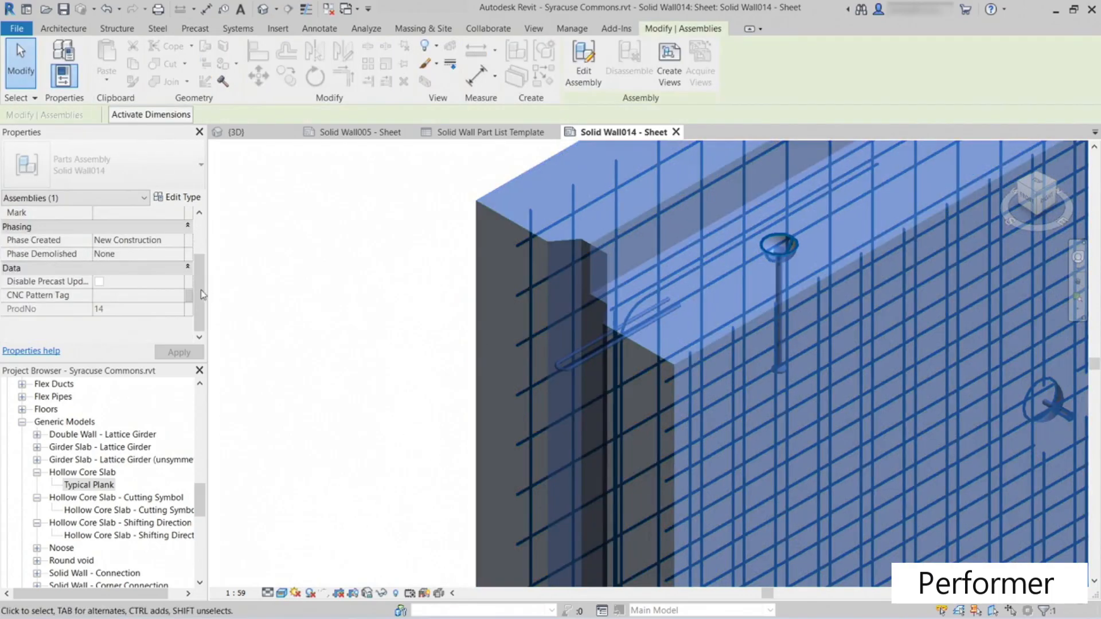
scroll(202, 295, up, 2)
click(315, 270)
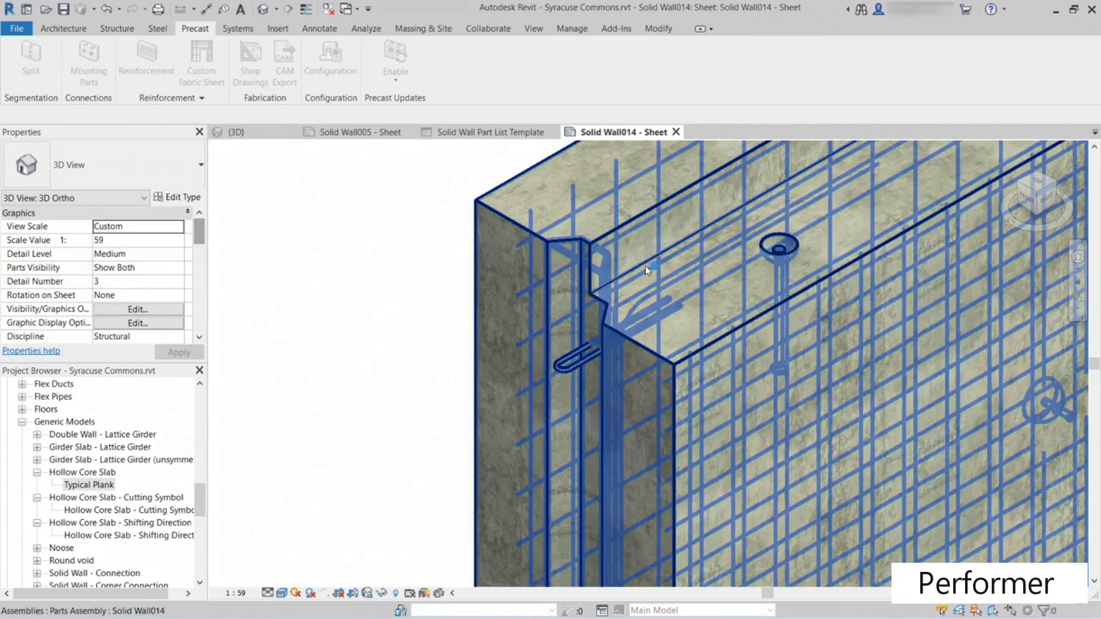
scroll(844, 378, down, 8)
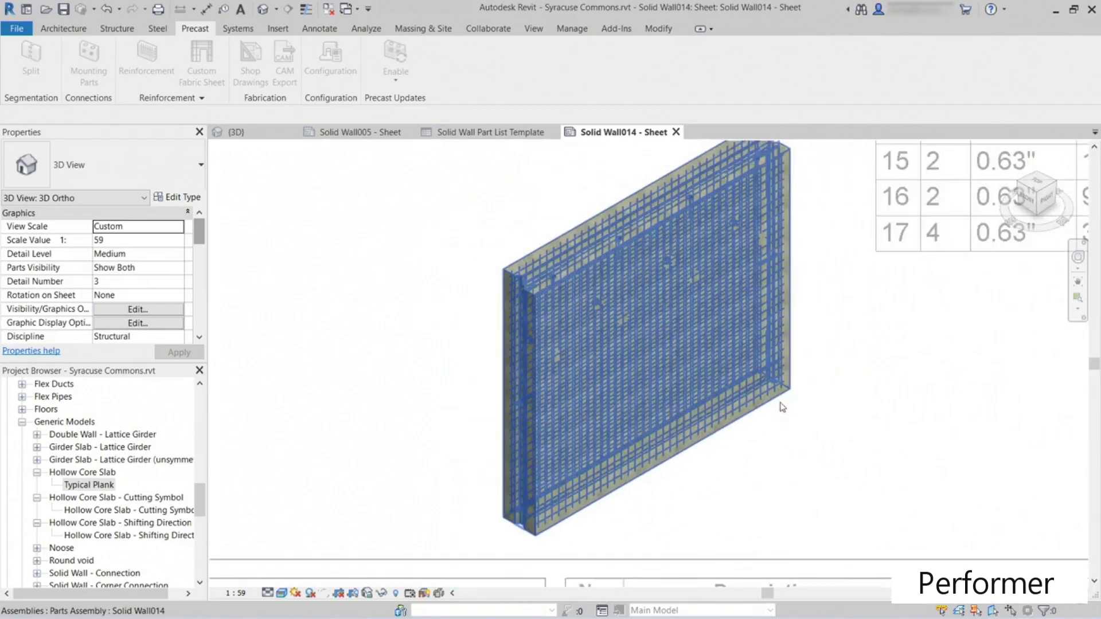
scroll(815, 443, down, 2)
scroll(816, 438, down, 2)
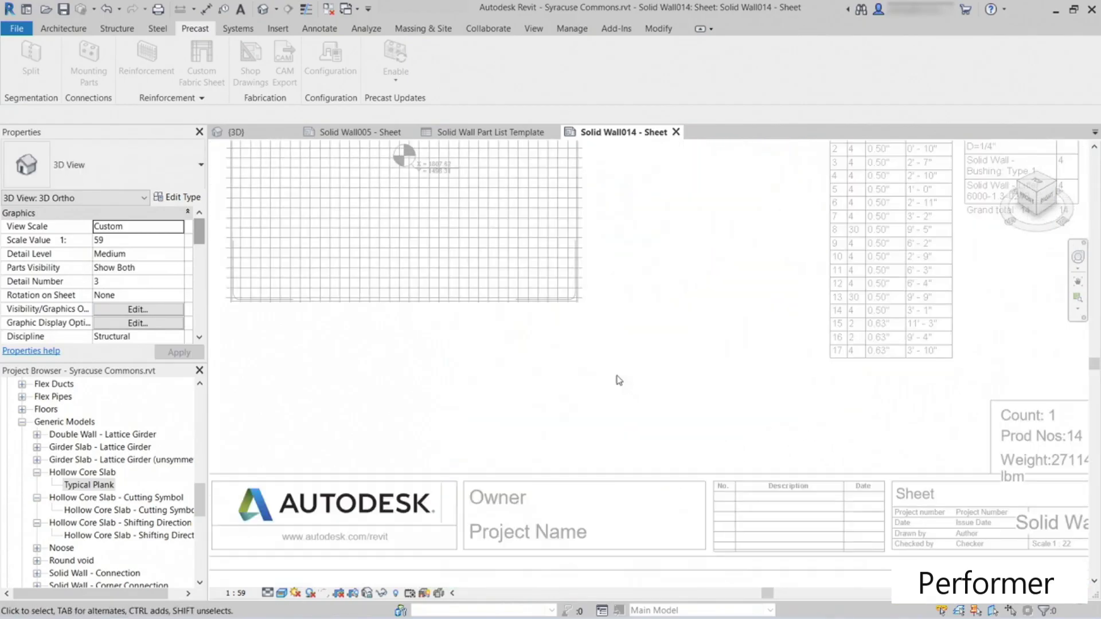
middle_drag(609, 342, 636, 399)
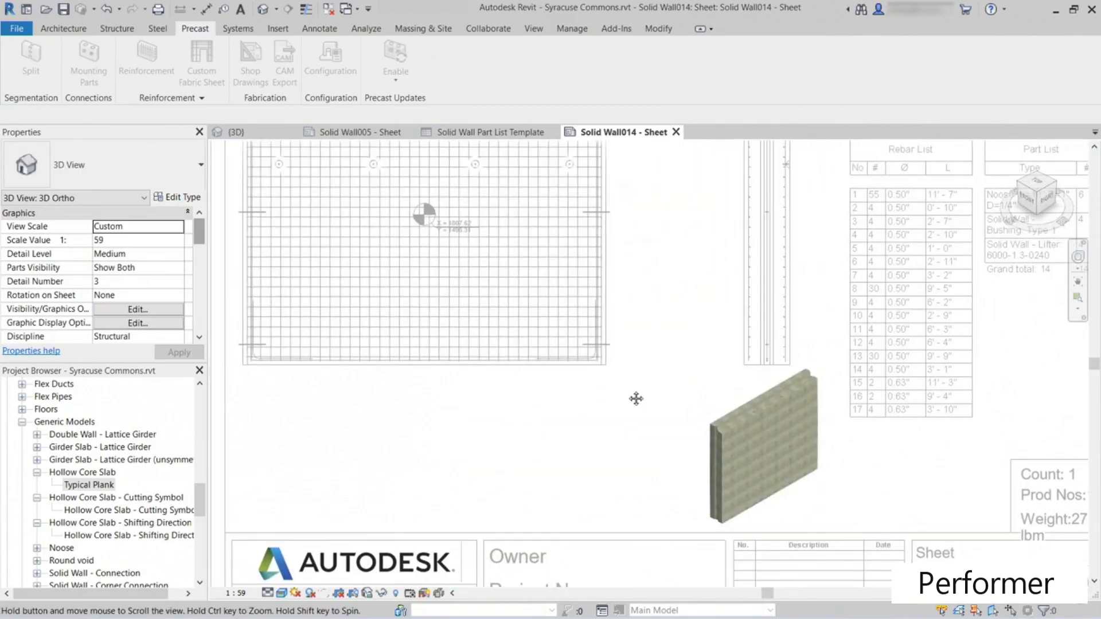
Step: Switch to the Solid Wall005 sheet and inspect the front elevation around the opening and center-of-gravity marker
click(493, 132)
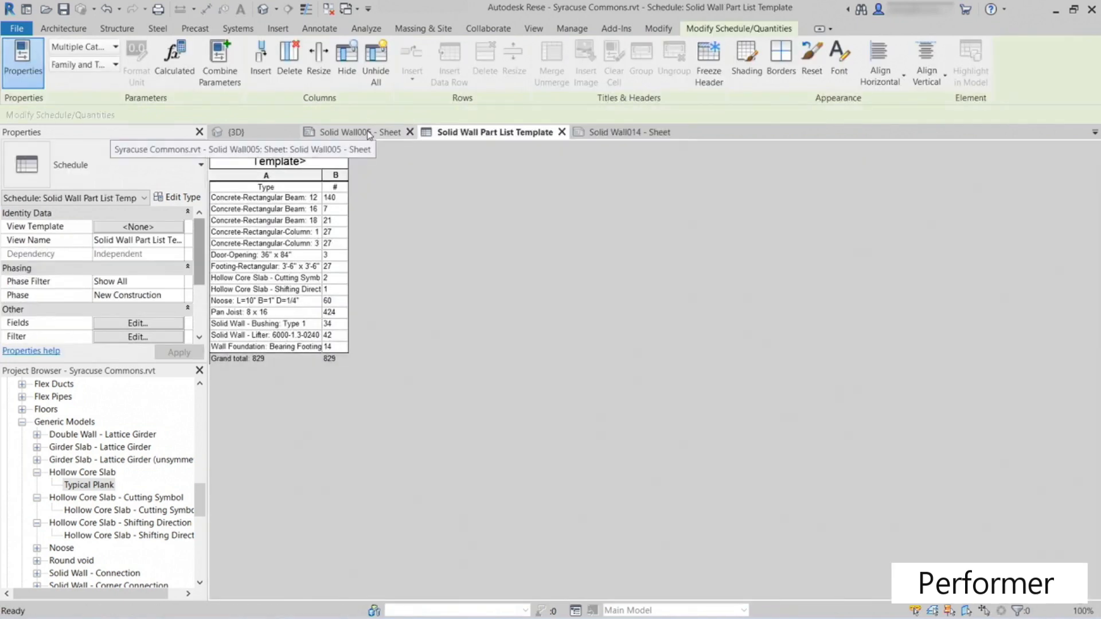
click(367, 133)
middle_drag(245, 300, 237, 312)
scroll(514, 289, up, 6)
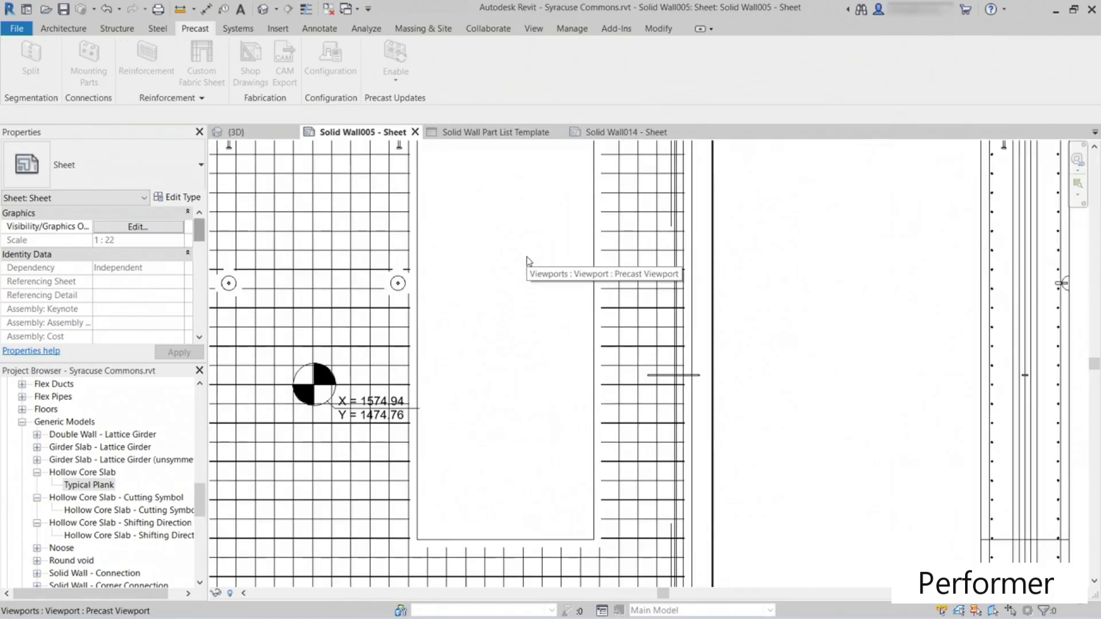
scroll(527, 257, down, 6)
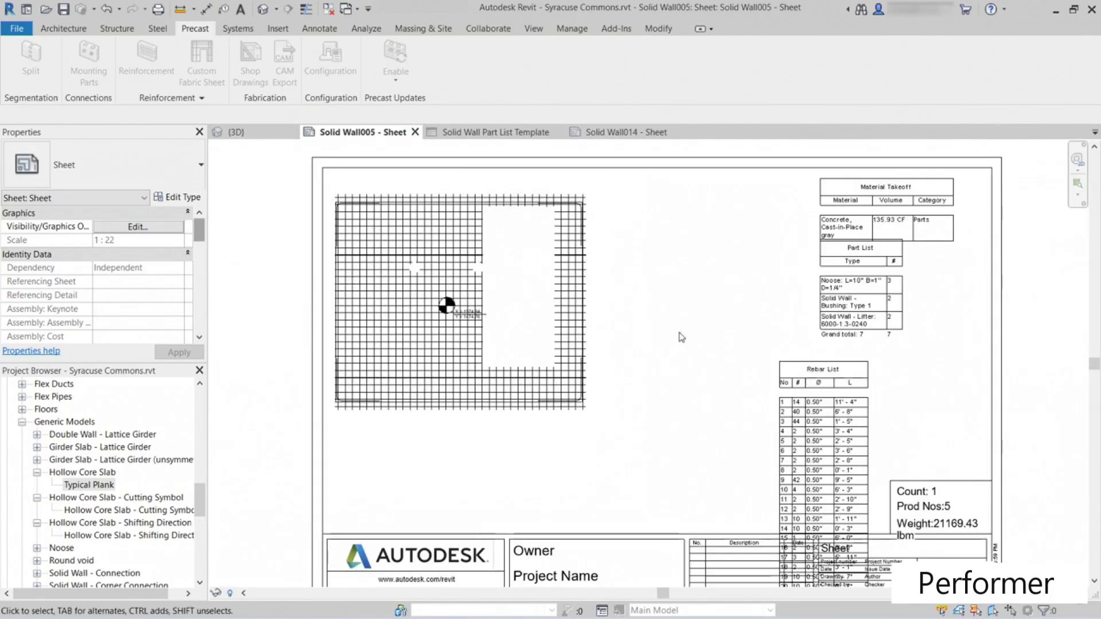
Step: Split the Rebar List schedule on the Solid Wall005 sheet into two side-by-side tables
click(823, 431)
scroll(725, 367, down, 3)
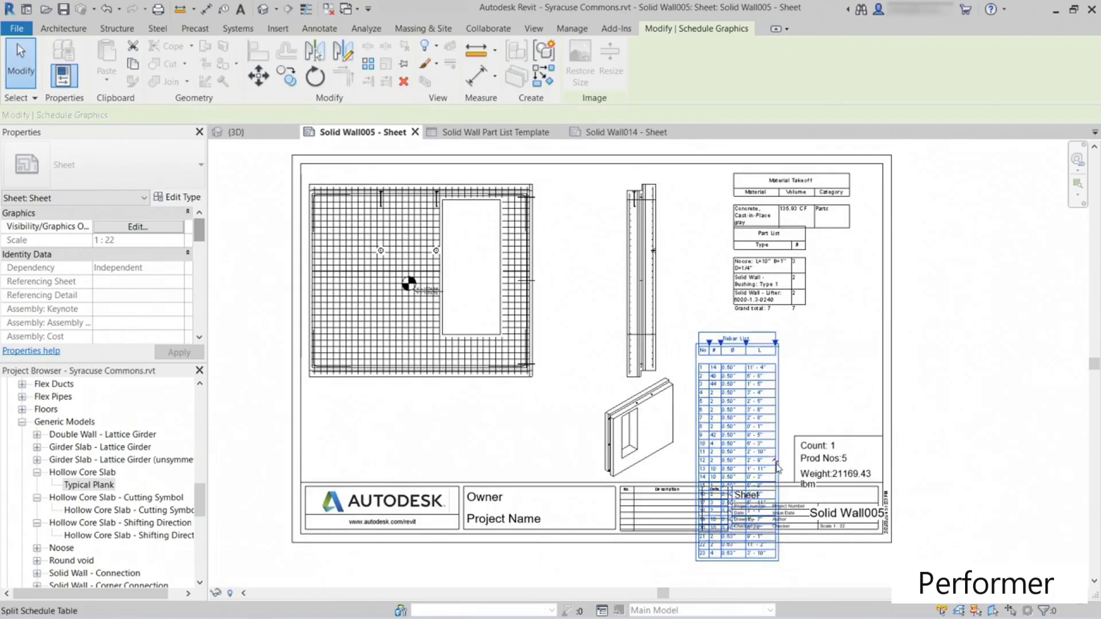
click(775, 462)
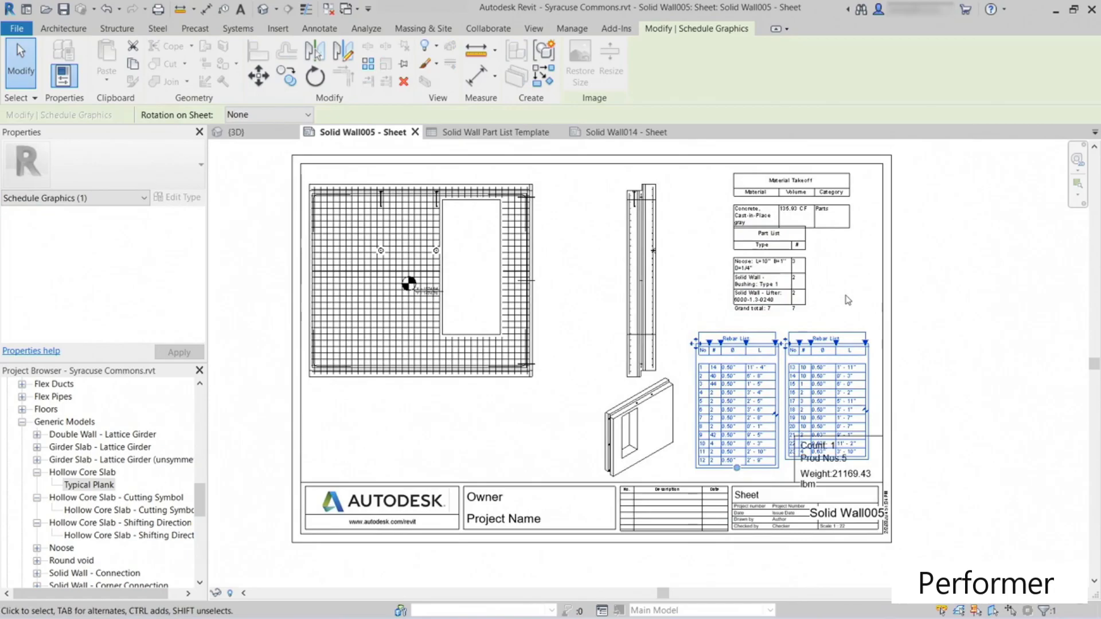
Step: Move the split Rebar List up above the title block and extend its first table to include rows 1 through 14
key(Up)
key(Up)
key(Up)
key(Up)
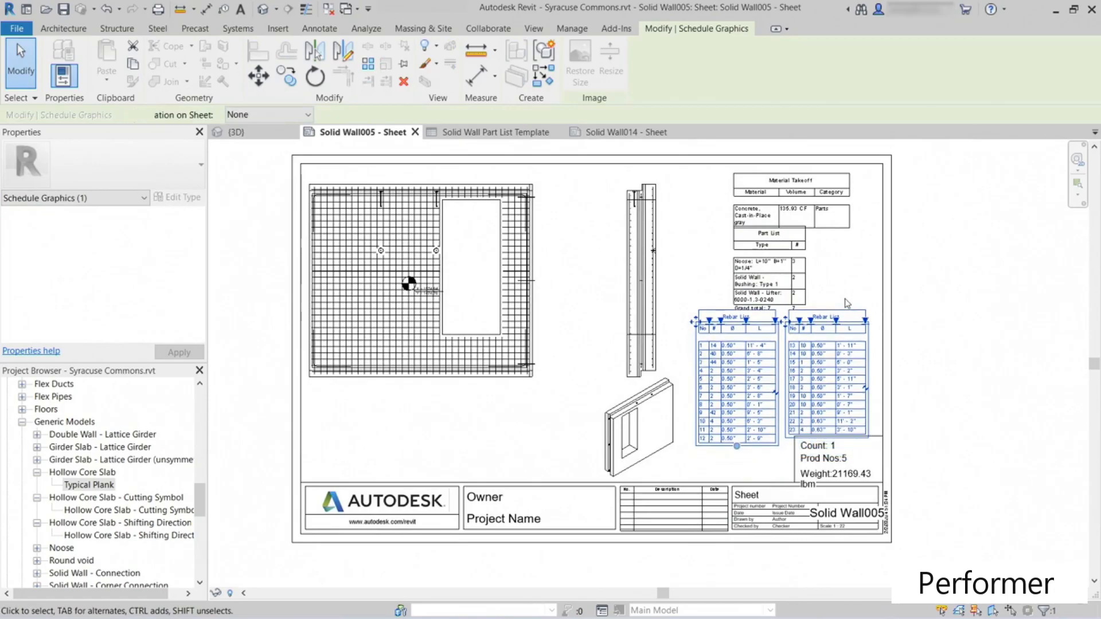
key(Up)
drag(735, 457, 737, 462)
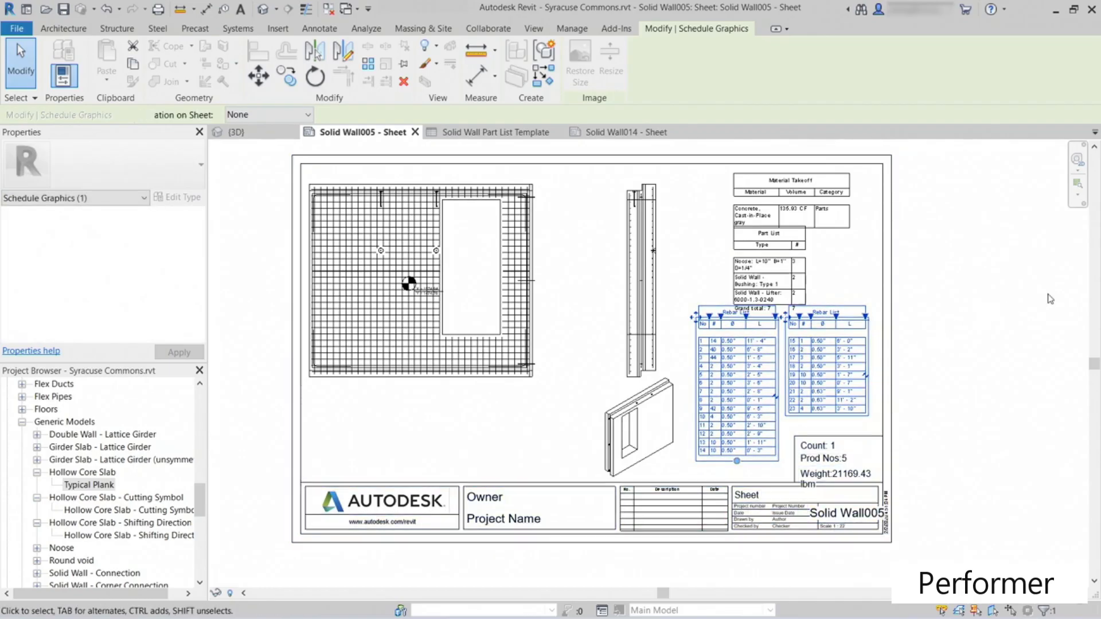
click(998, 328)
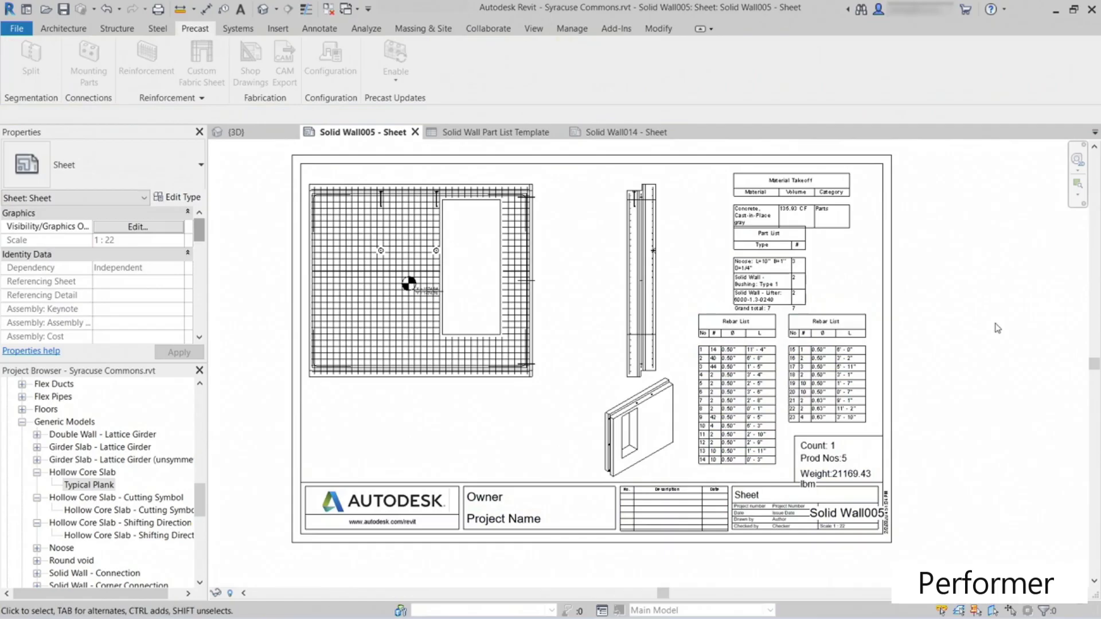
Step: Activate the 3D Ortho view on the Solid Wall005 sheet and set its visual style to Realistic
scroll(421, 290, up, 5)
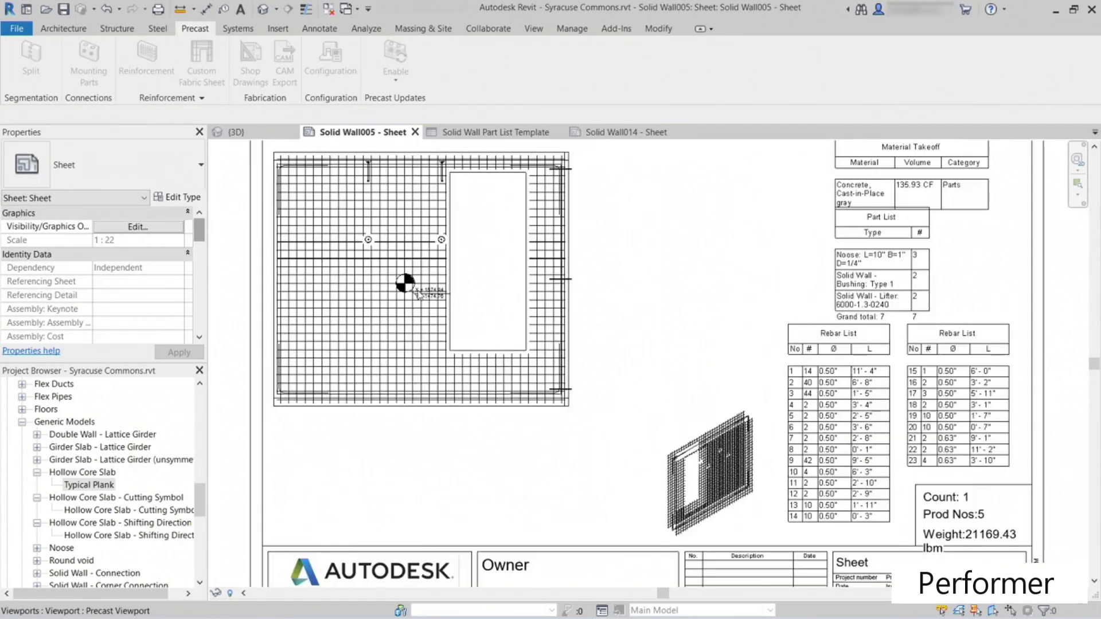
scroll(500, 310, down, 5)
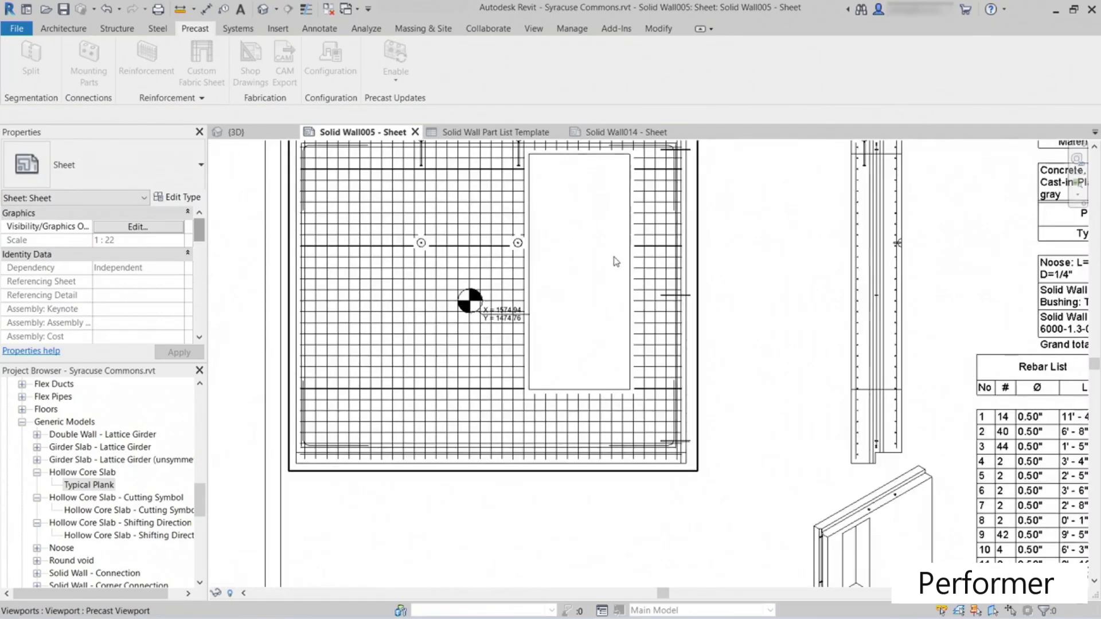
middle_drag(624, 268, 499, 266)
middle_drag(649, 512, 561, 382)
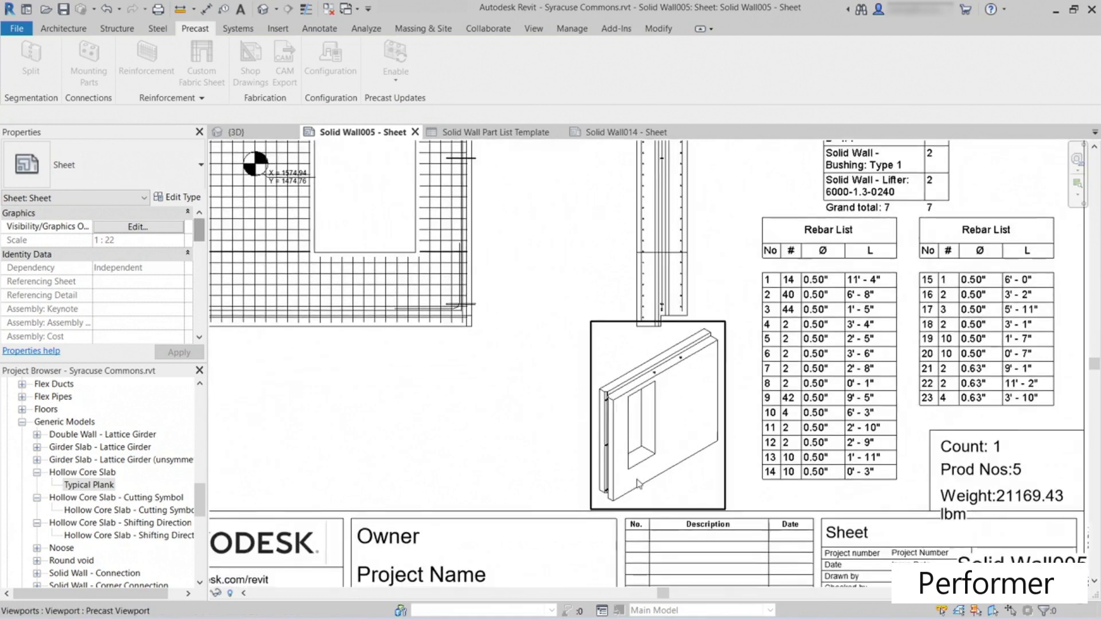
scroll(641, 472, up, 4)
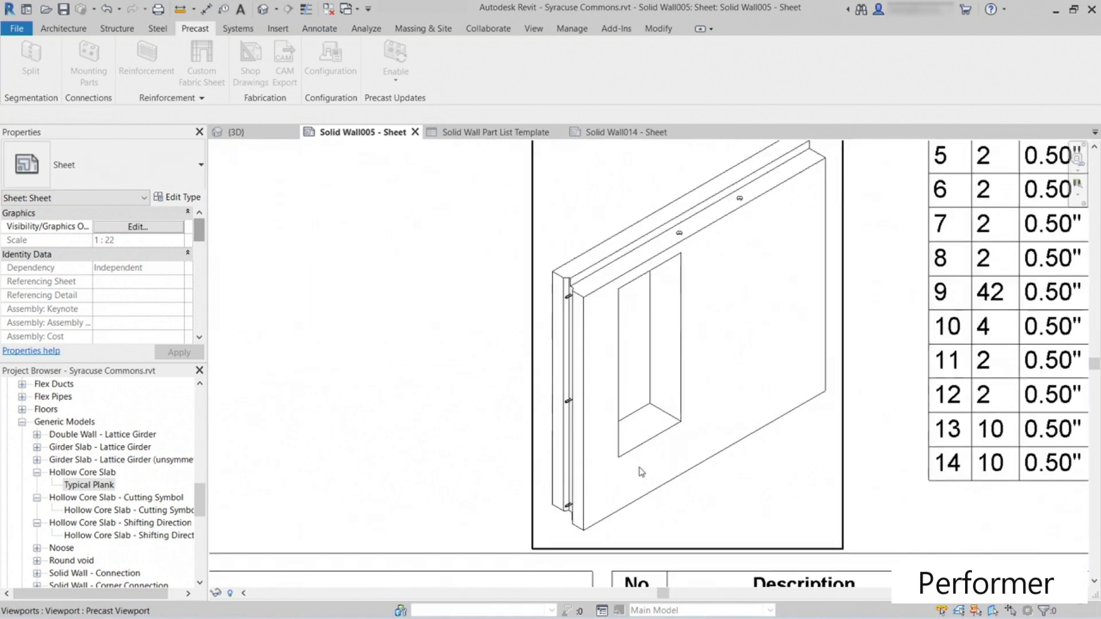
double_click(624, 277)
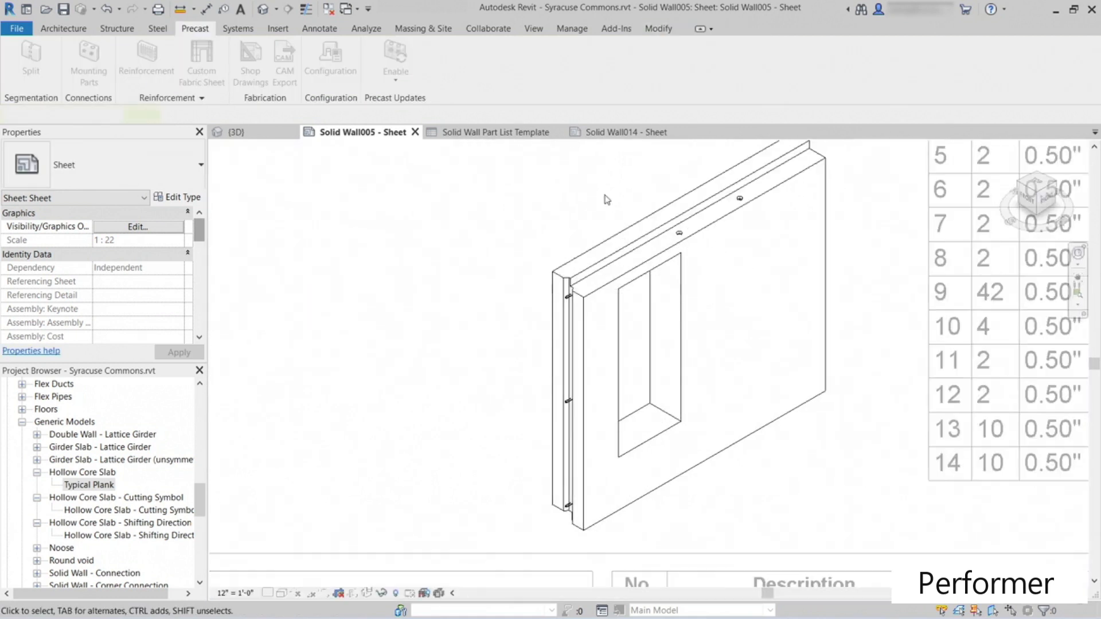
click(281, 593)
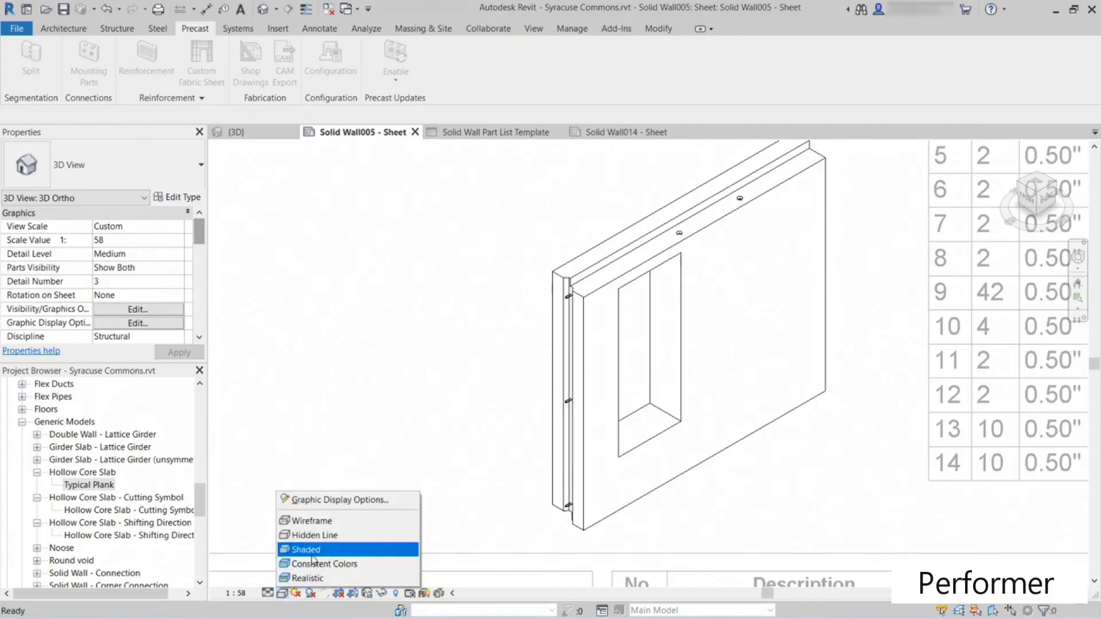
click(313, 579)
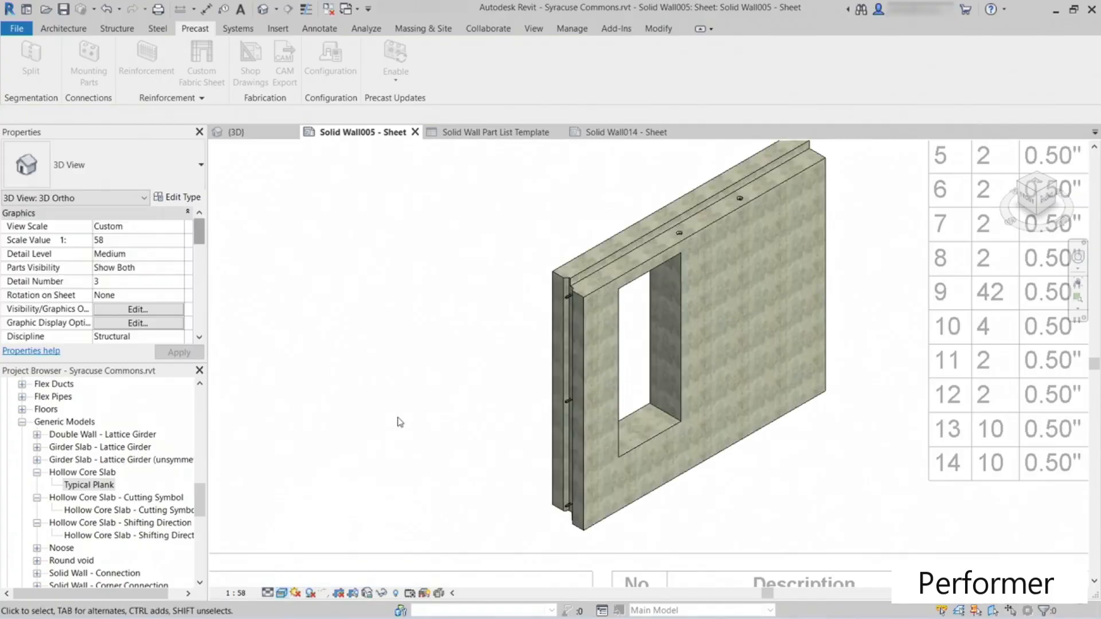
Step: Examine the realistic Solid Wall005 panel's upper edge and lifter pockets, deactivate the view, and review the sheet layout
middle_drag(466, 417, 459, 411)
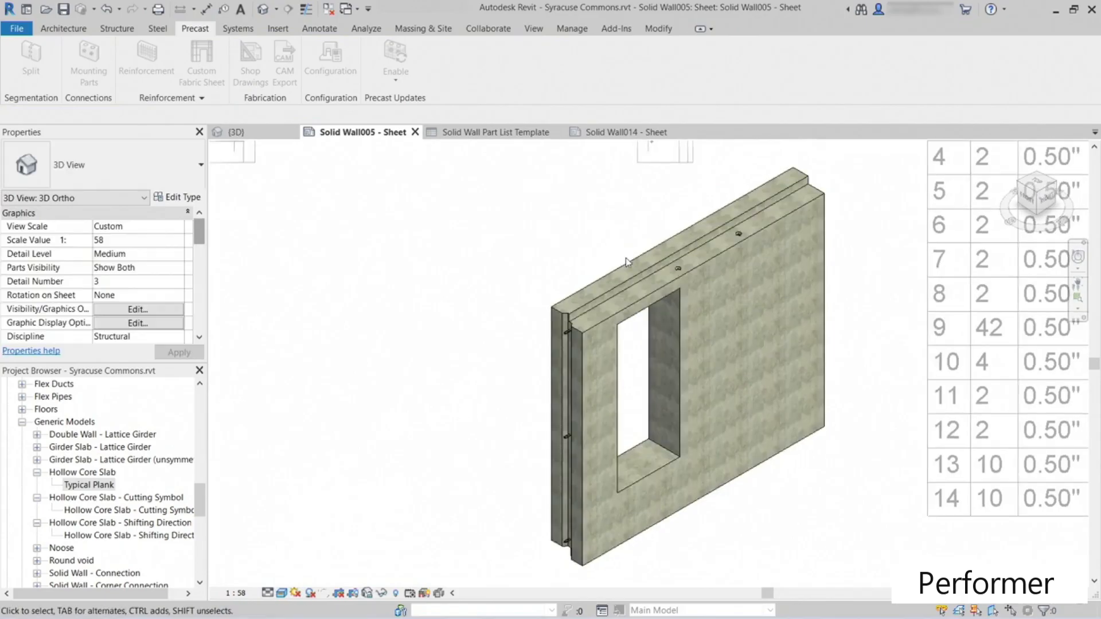
scroll(625, 258, up, 5)
scroll(533, 281, down, 8)
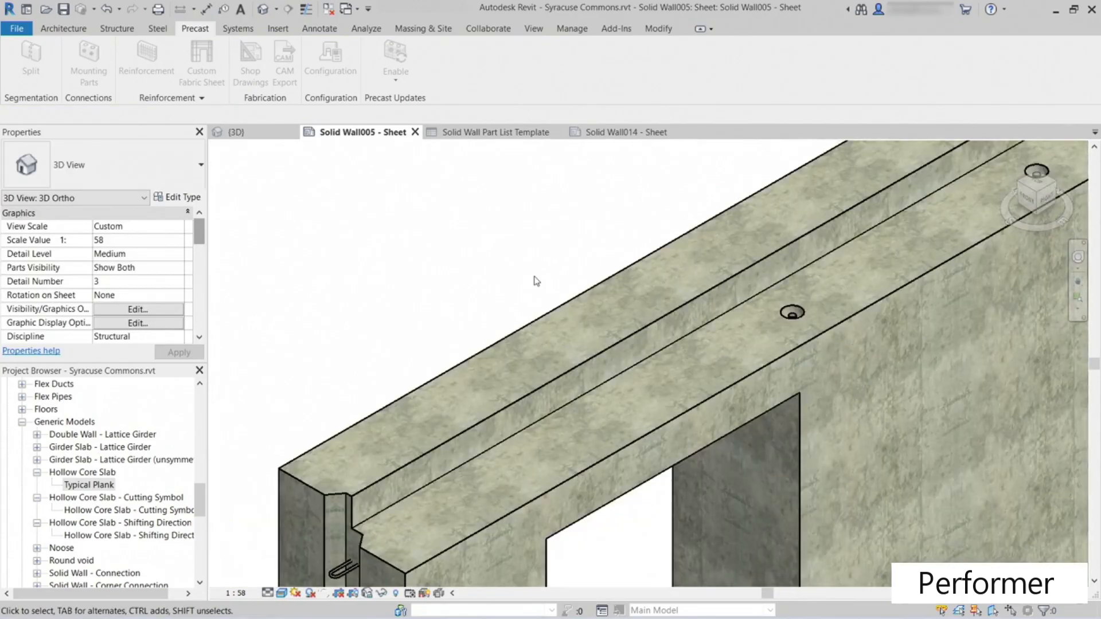
scroll(511, 310, down, 3)
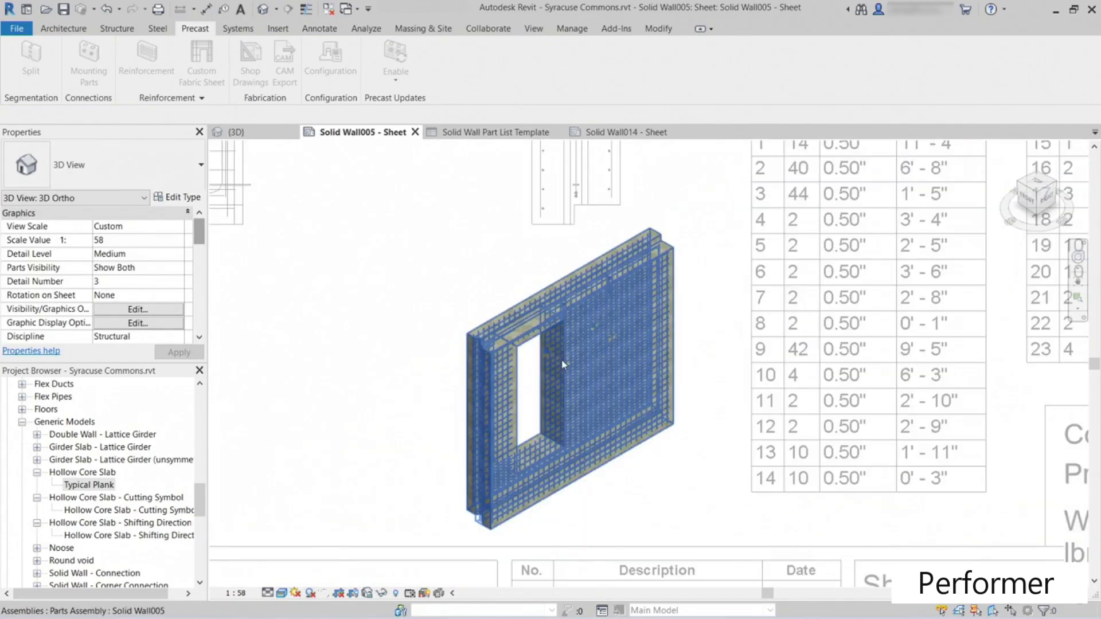
scroll(551, 355, down, 5)
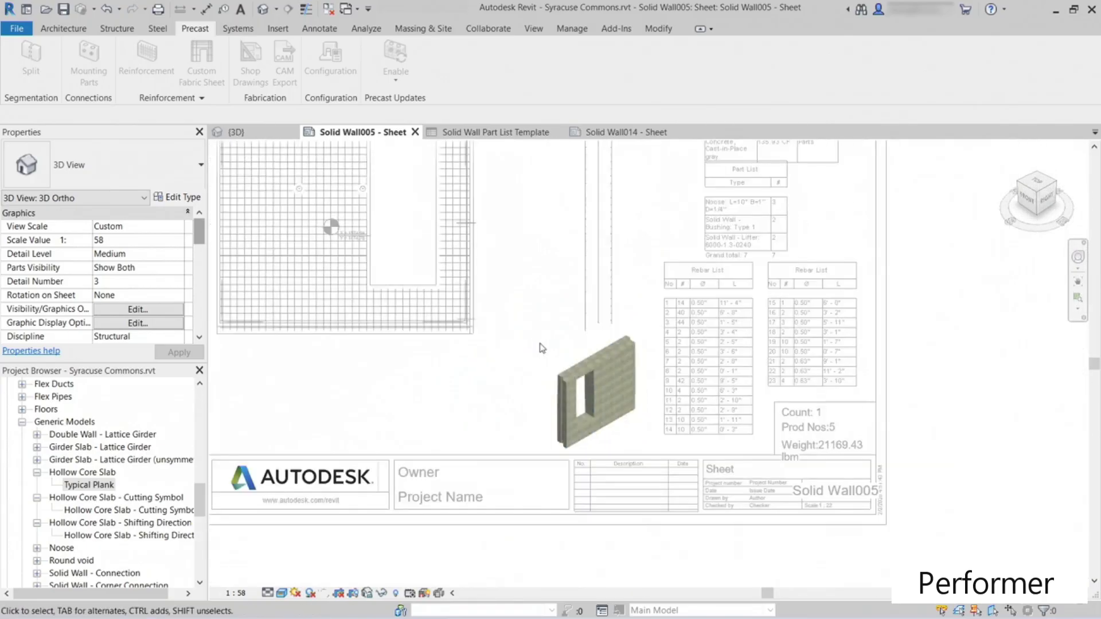
middle_drag(542, 348, 474, 377)
double_click(930, 313)
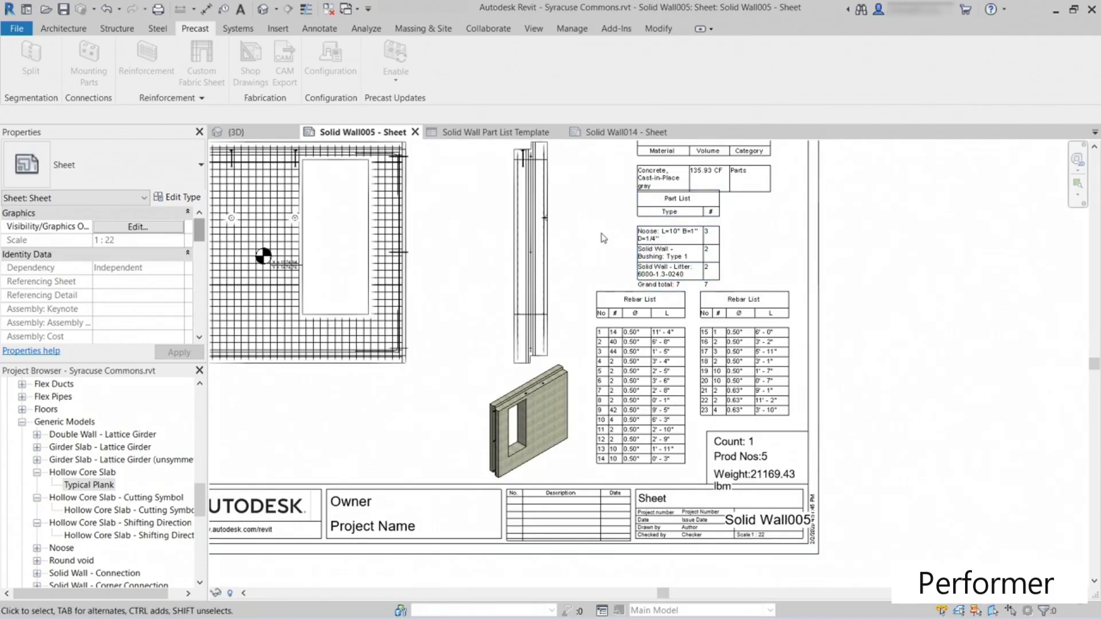
scroll(559, 217, up, 1)
middle_drag(560, 217, 592, 312)
scroll(493, 319, down, 1)
middle_drag(472, 369, 592, 334)
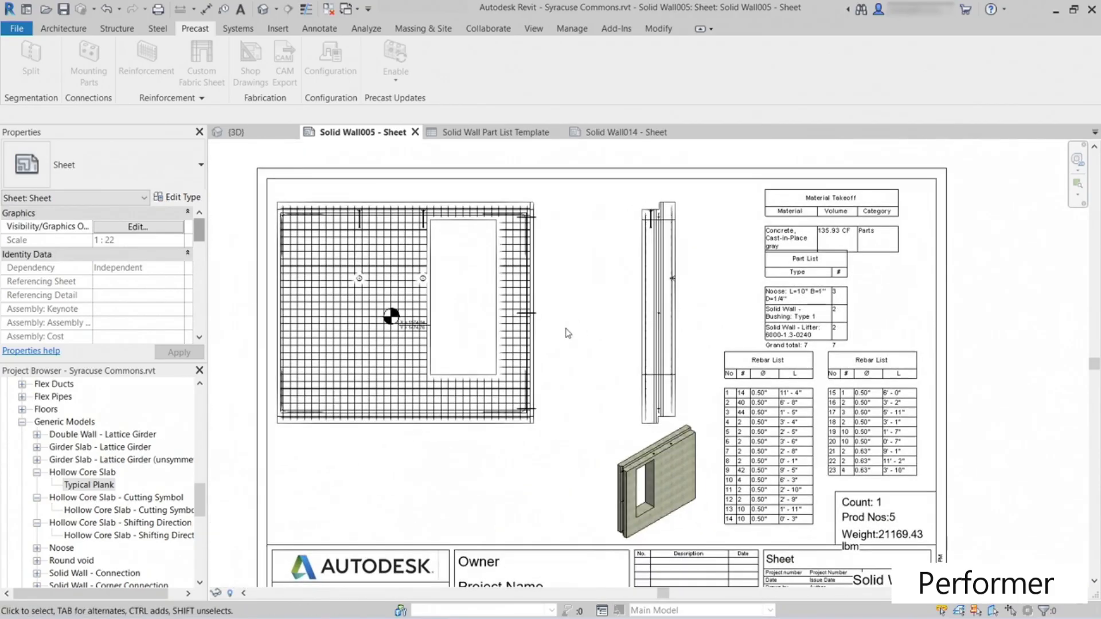